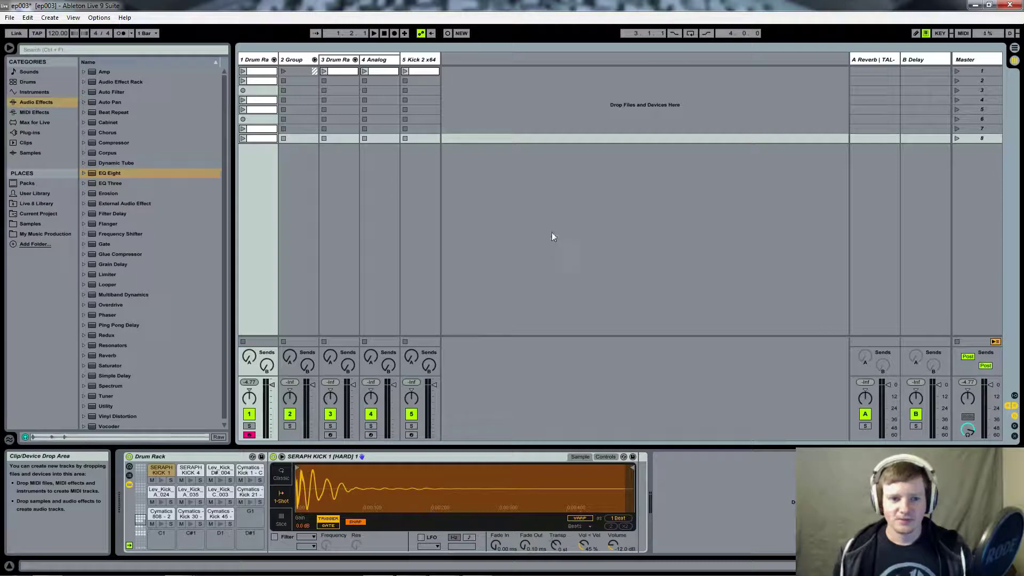
Audition several kick samples in the first track's drum rack, including SERAPH KICK 4, Cymatics Kick 21, Lev_Kick_A_024 and Cymatics Kick 45.
click(256, 62)
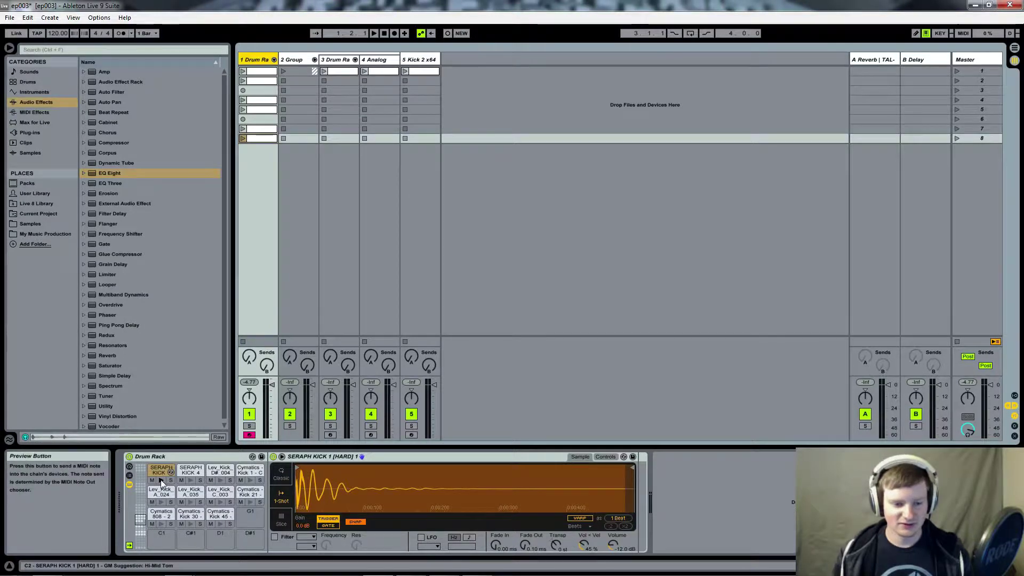
click(191, 481)
click(251, 502)
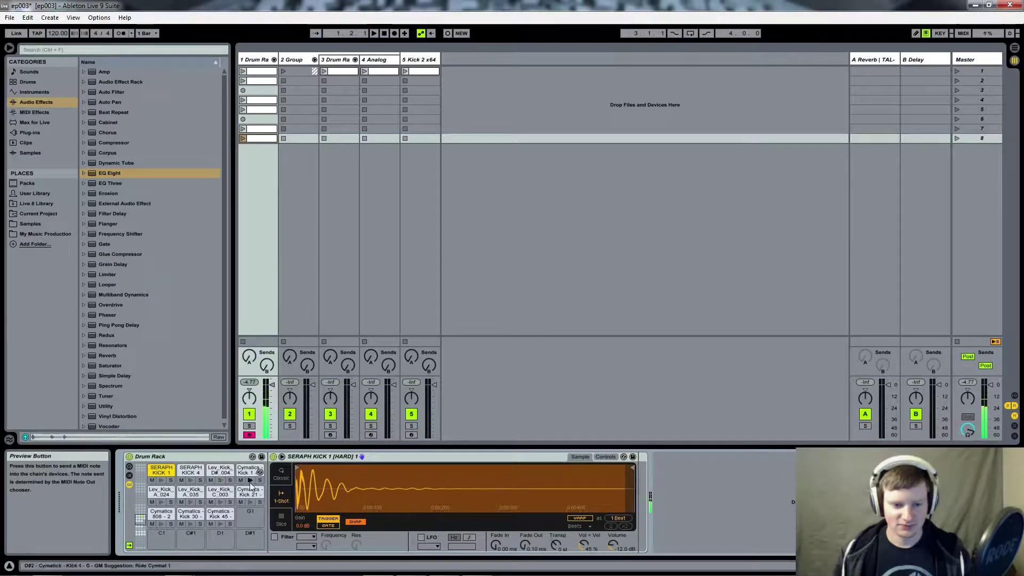
click(161, 503)
click(218, 526)
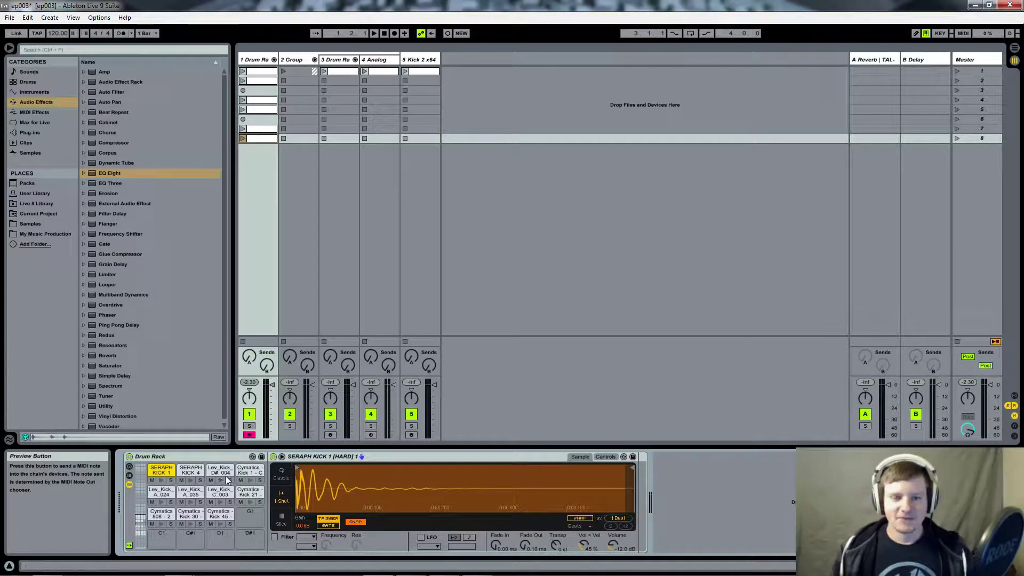
Open the first clip of the first drum rack track and listen to its layered SERAPH KICK 4 and Cymatics 808 - 2 notes.
double_click(256, 72)
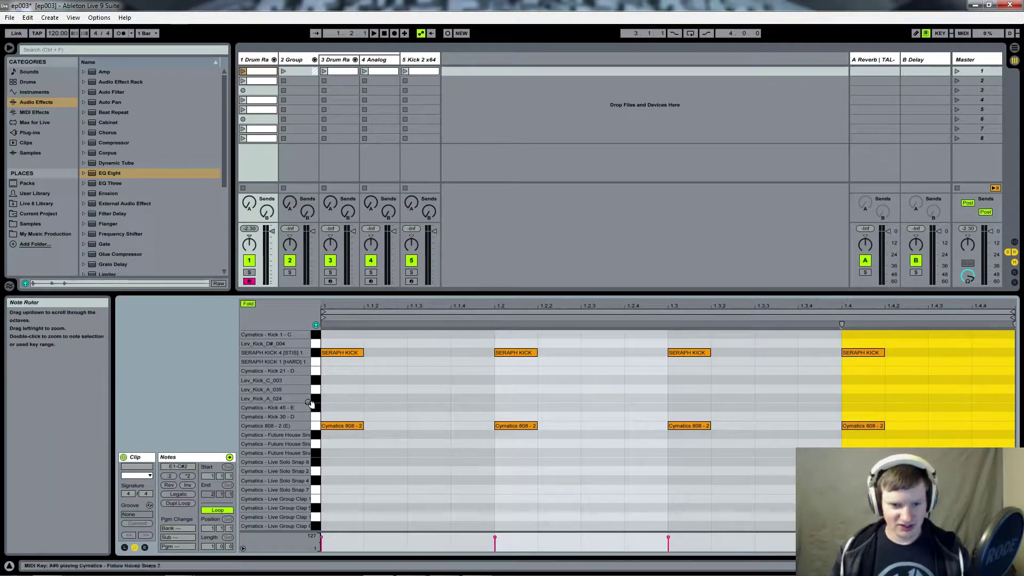
click(315, 353)
click(314, 427)
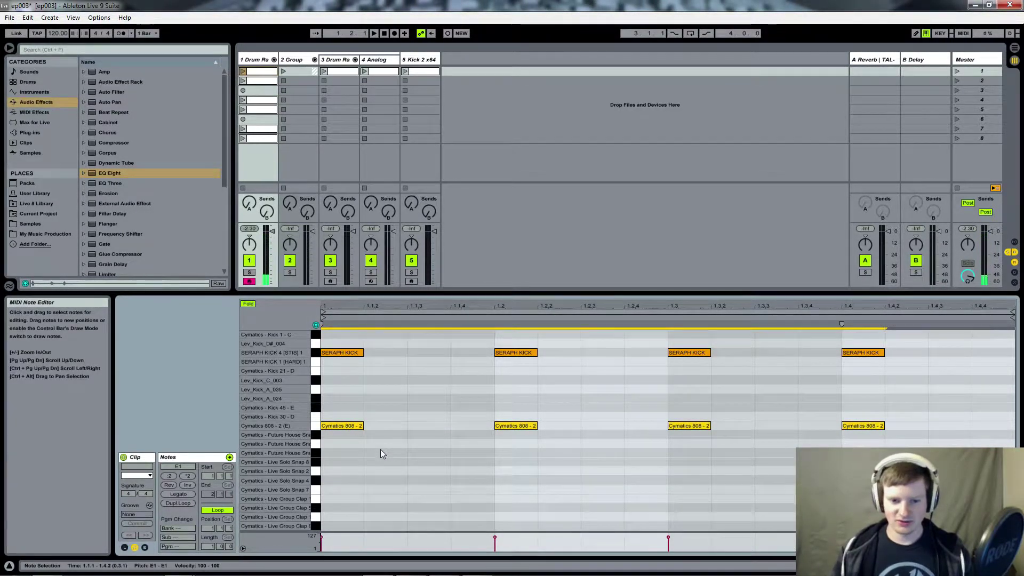
click(244, 72)
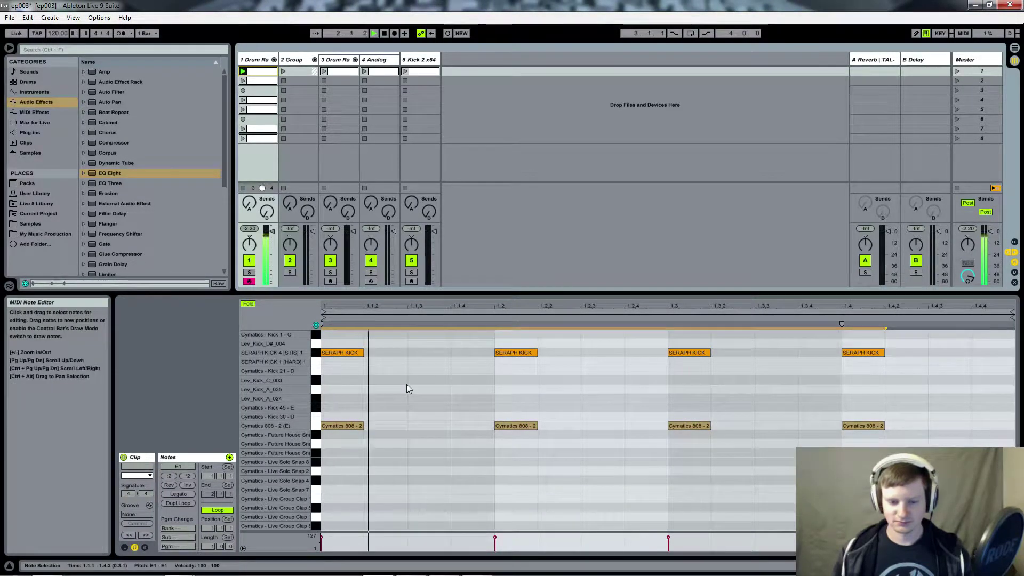
Temporarily deactivate the four SERAPH KICK 4 notes to hear the 808 layer alone, and reactivate them.
drag(347, 367, 887, 347)
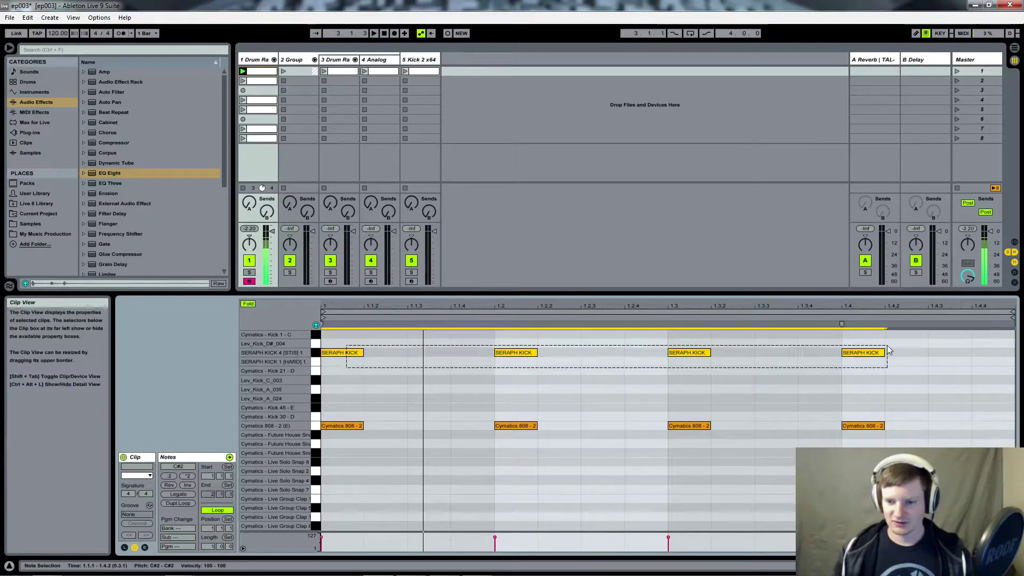
key(0)
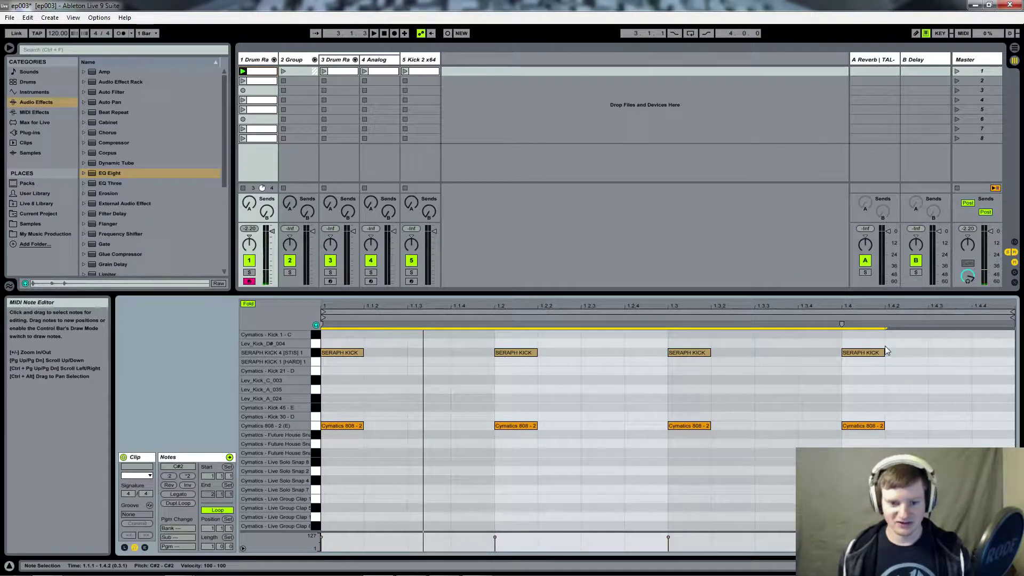
key(space)
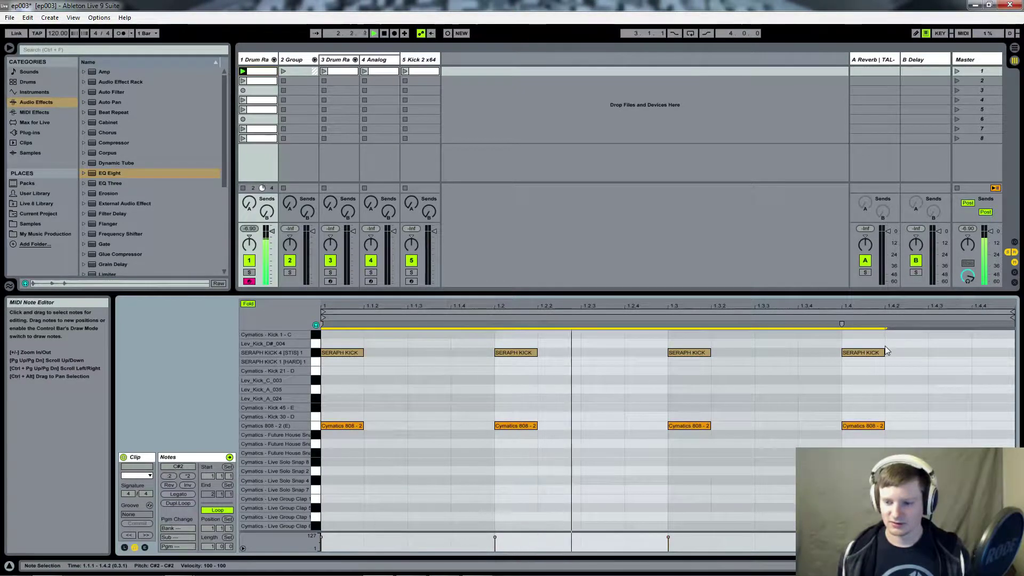
key(0)
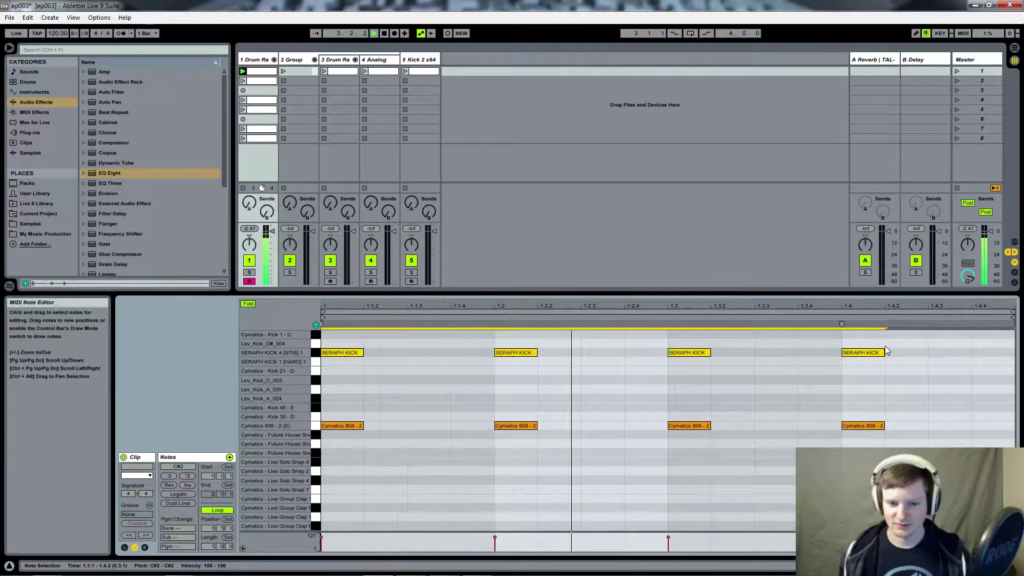
Temporarily deactivate the four Cymatics 808 - 2 notes to hear the SERAPH kick alone, and reactivate them.
drag(864, 414, 330, 449)
key(0)
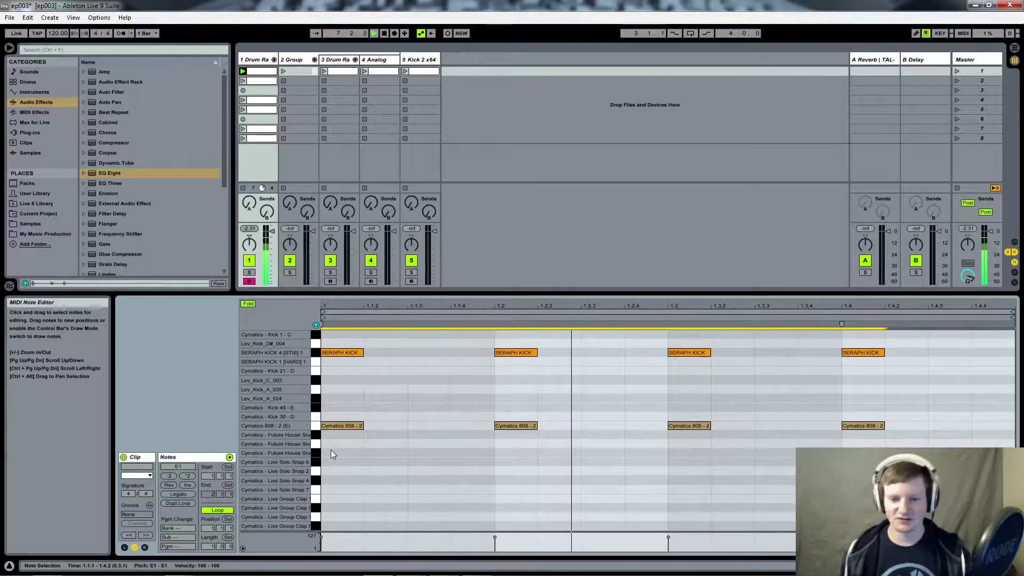
key(0)
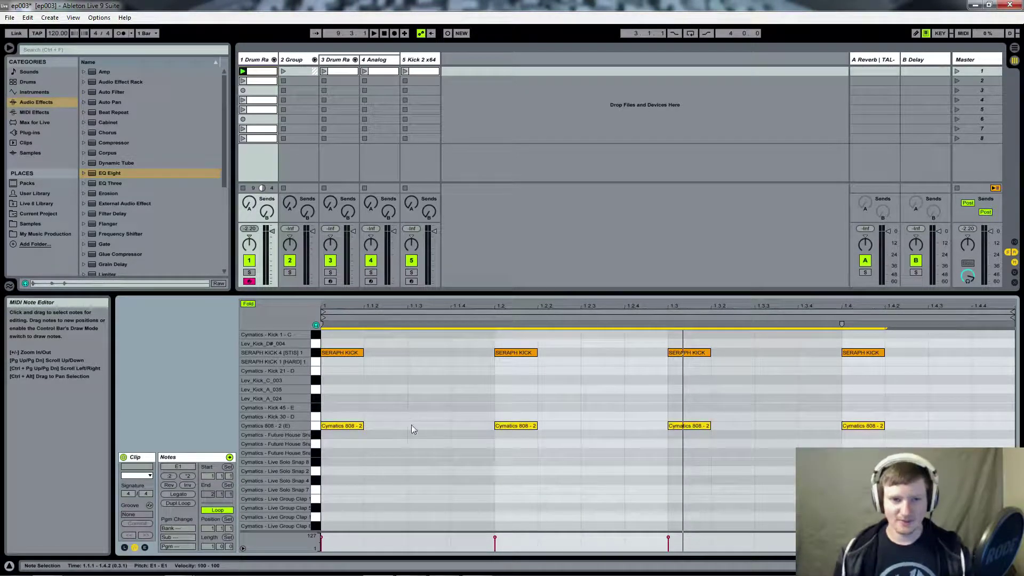
Open and play the second drum clip, selecting its Cymatics Kick 1 - C and Kick 45 - E note rows in turn to compare the layers.
double_click(258, 81)
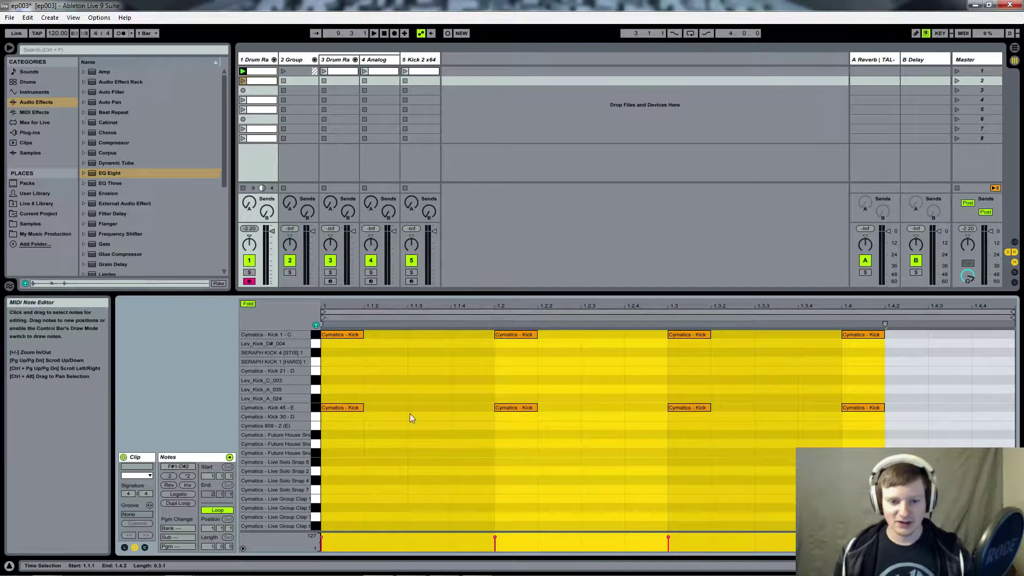
click(242, 81)
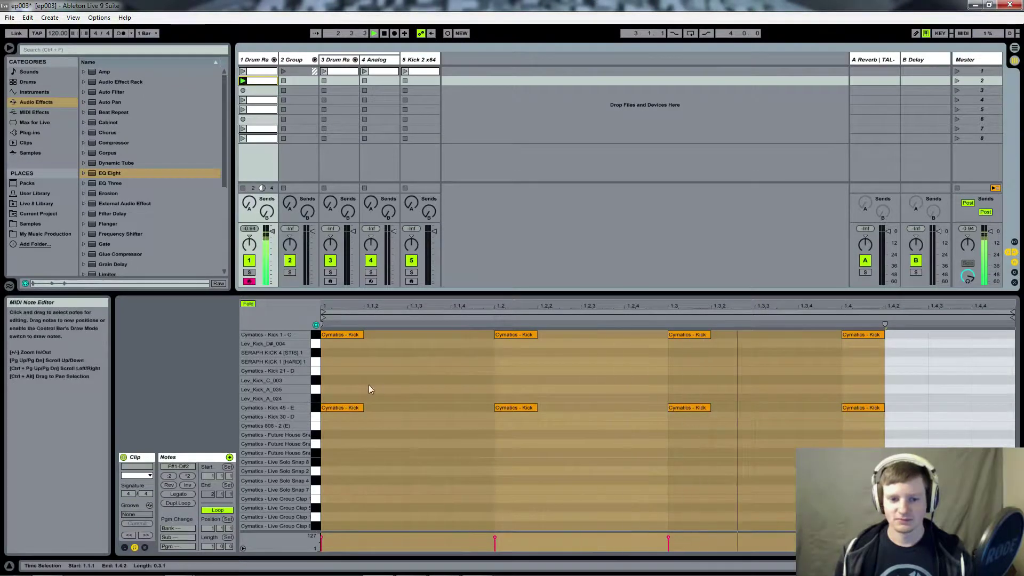
drag(344, 364, 806, 336)
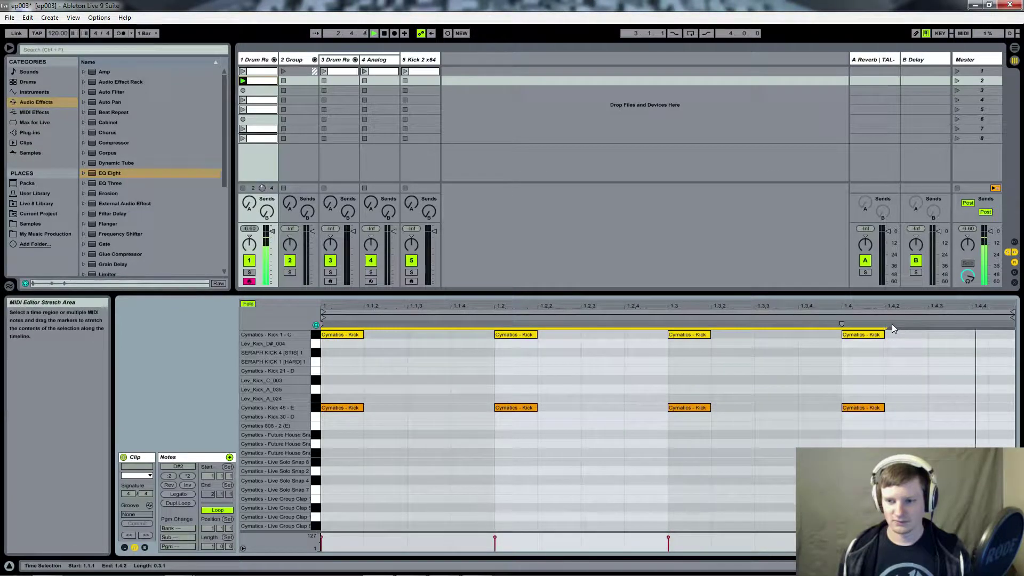
drag(887, 376, 305, 420)
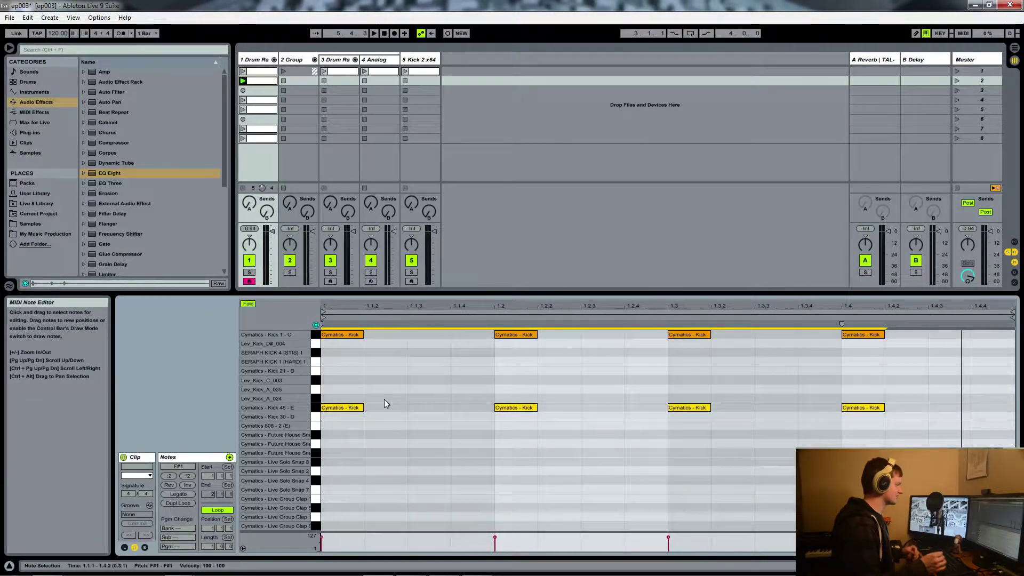
Play the second clip with the drum rack shown and bring up the devices of the Cymatics Kick 1 - C pad.
click(261, 62)
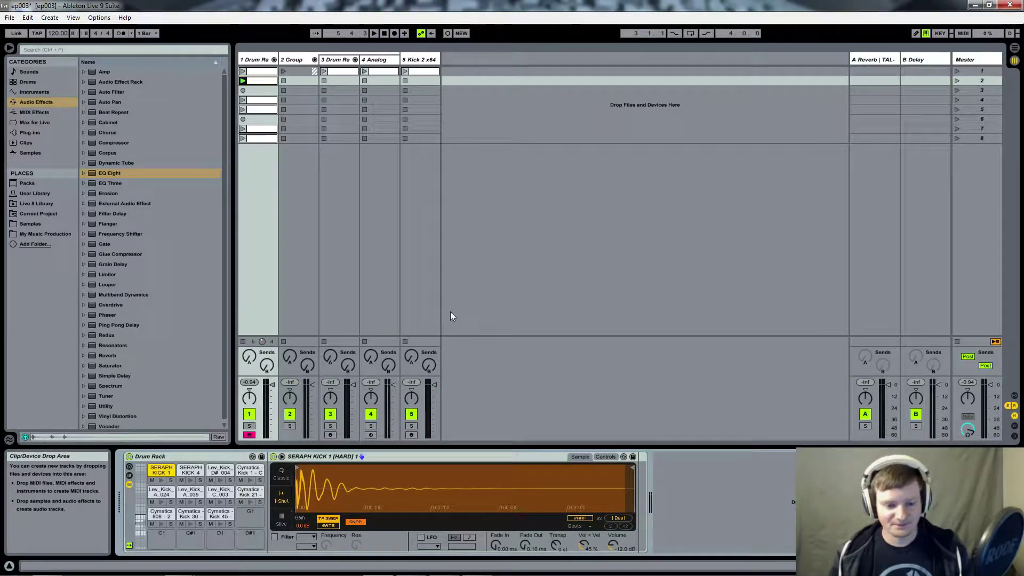
key(space)
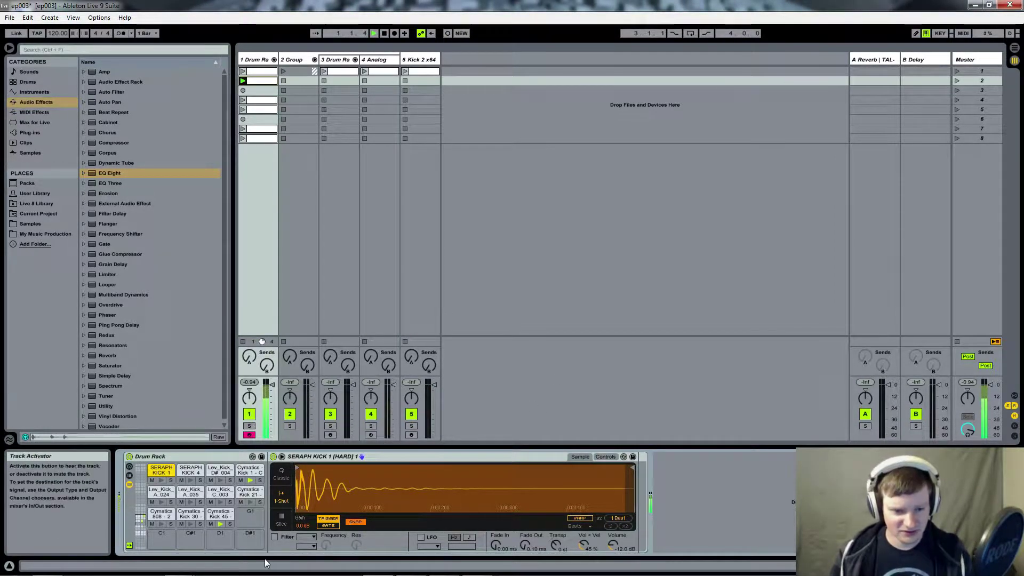
click(246, 471)
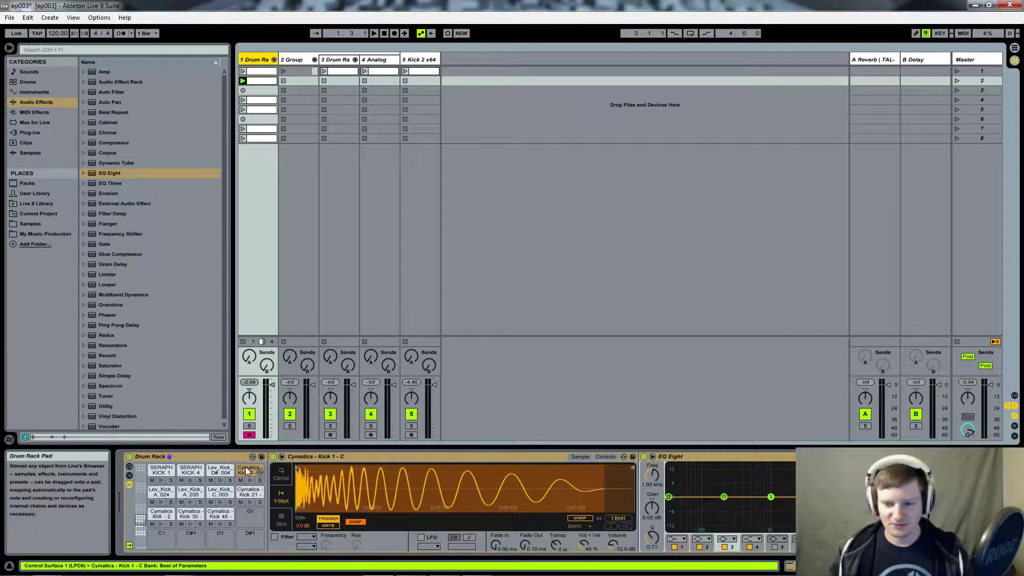
Add an EQ Eight to the Cymatics Kick 45 - E pad and roll off its high frequencies with the highest band.
click(222, 515)
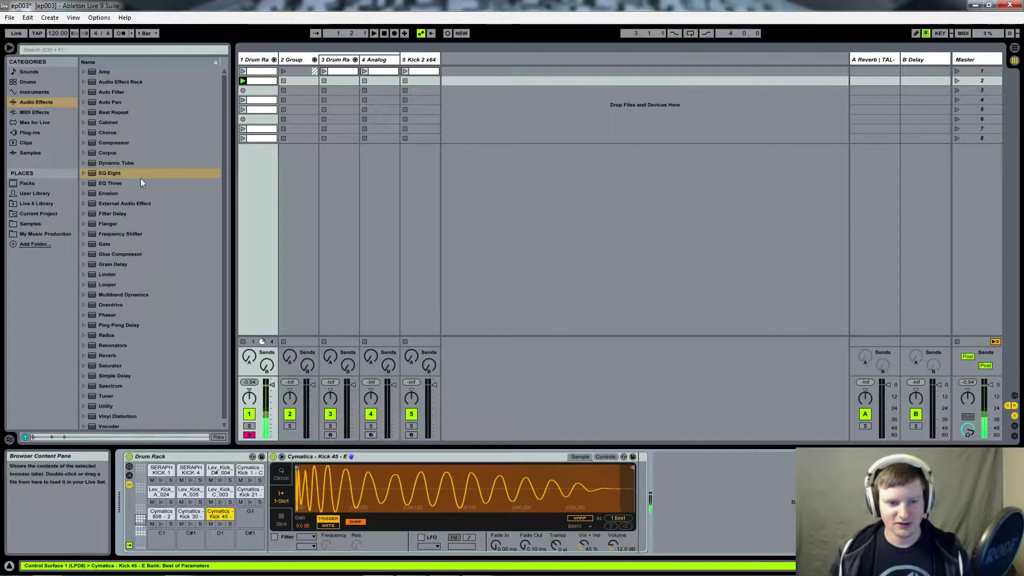
drag(111, 175, 226, 517)
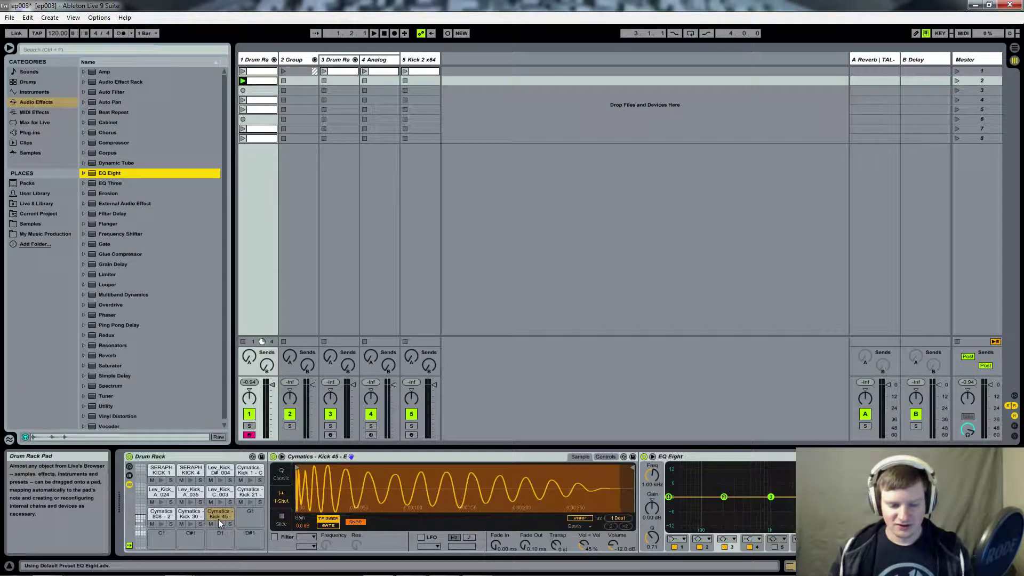
click(219, 523)
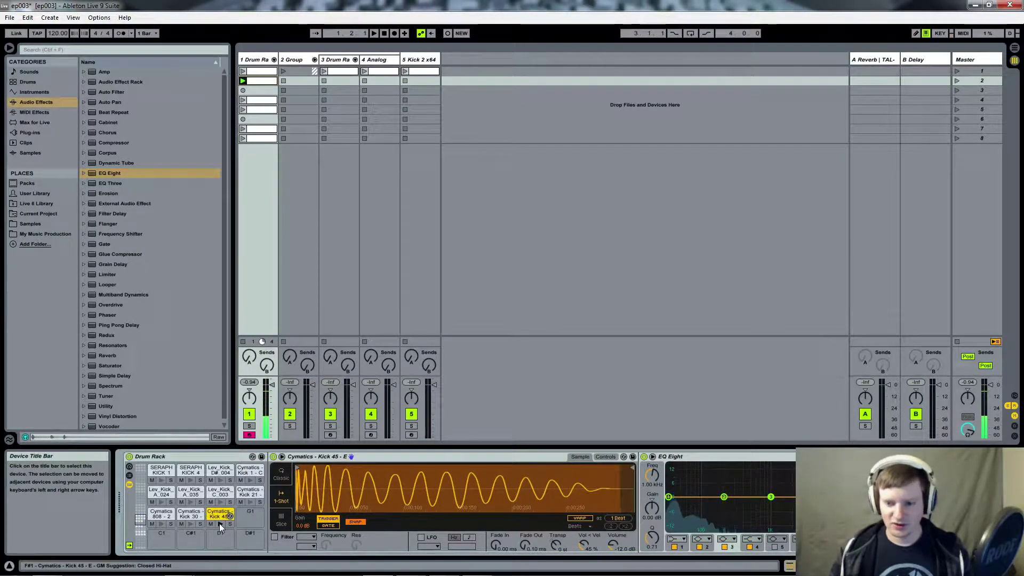
click(854, 547)
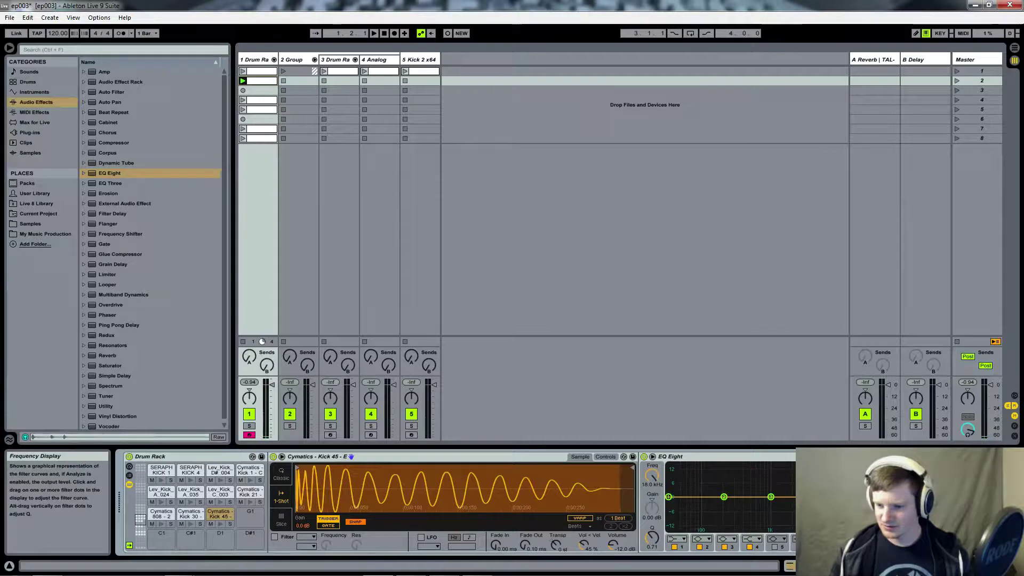
drag(856, 498, 828, 525)
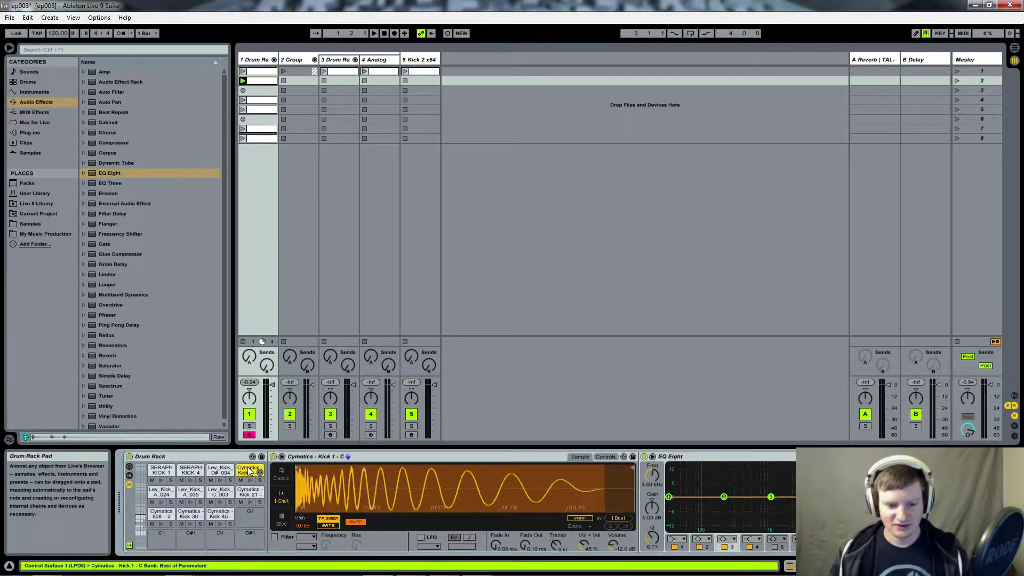
Enable a low cut on band 1 of the Cymatics Kick 1 - C EQ Eight, set to about 80.5 Hz with a Q of 0.10.
click(677, 541)
click(675, 483)
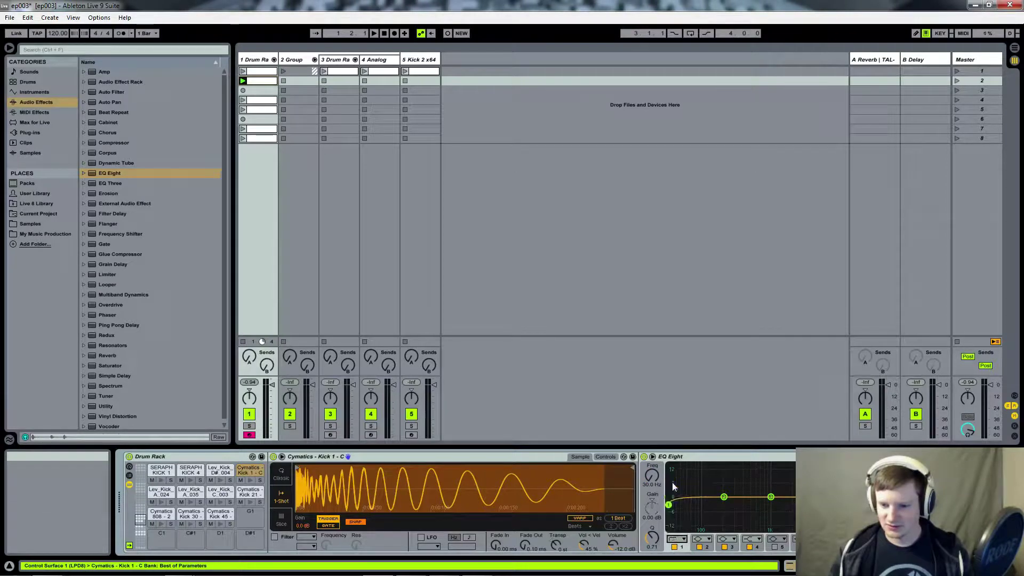
drag(670, 503, 696, 530)
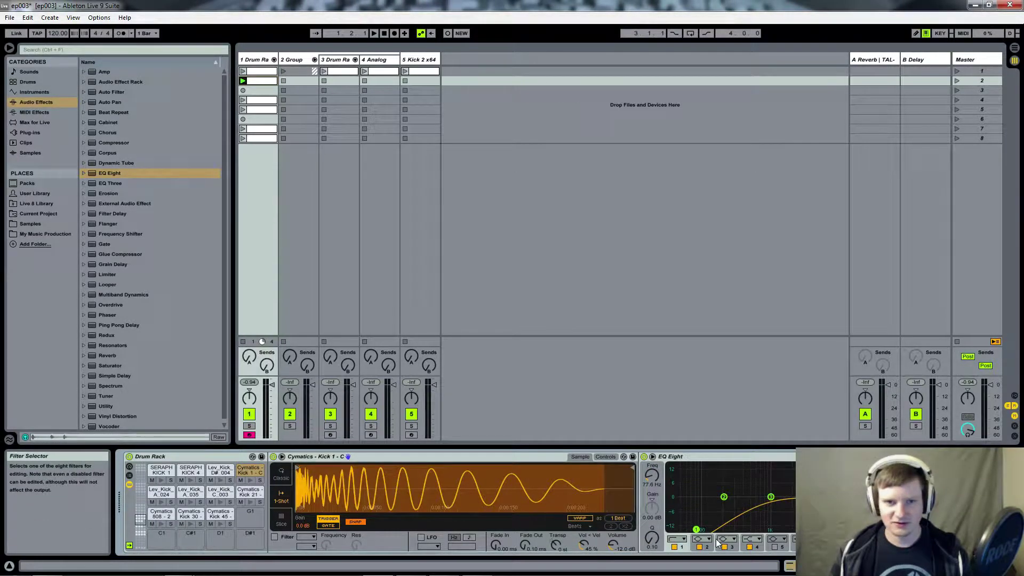
key(space)
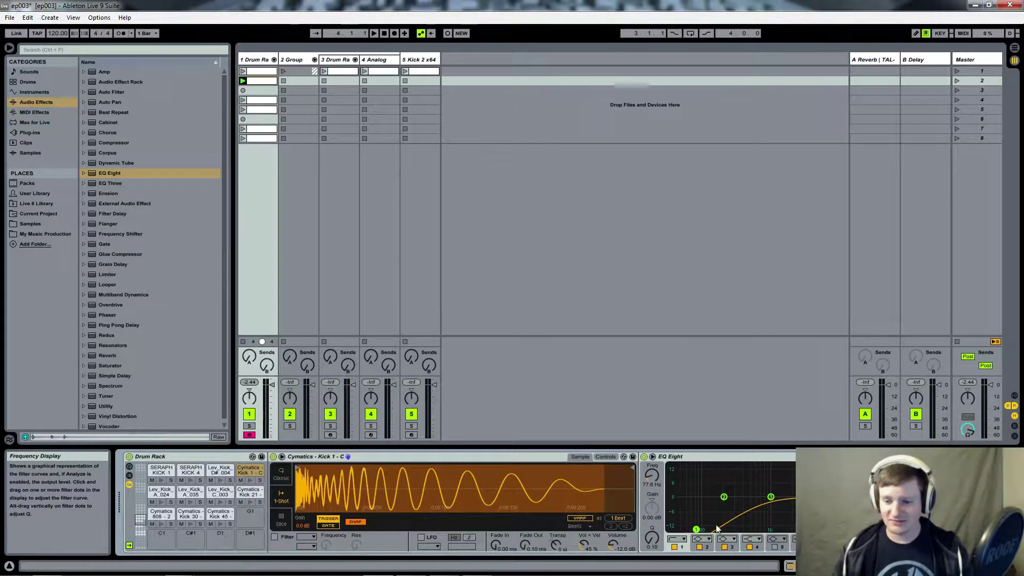
drag(697, 530, 698, 531)
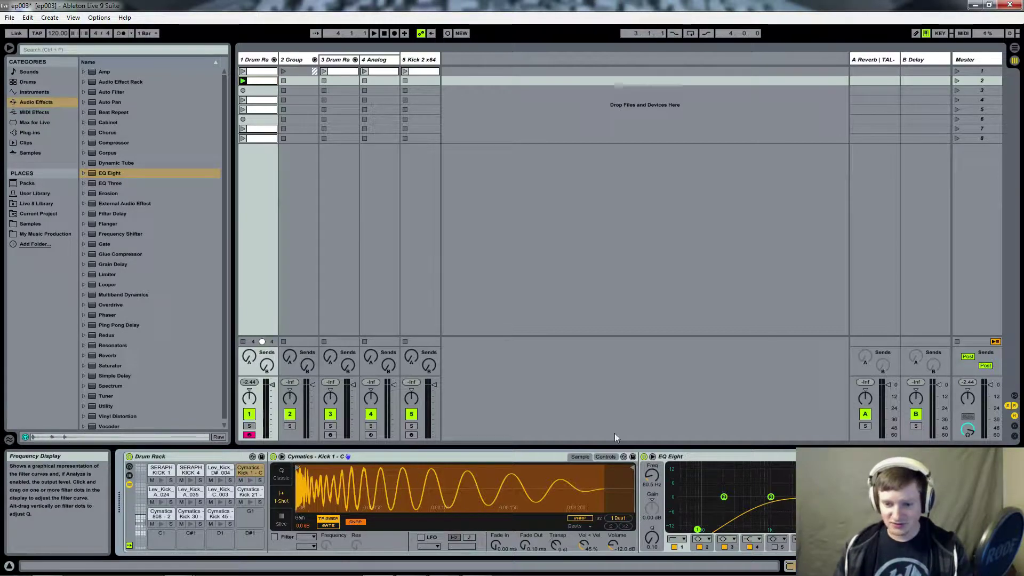
Compare the EQ curves of the Kick 45 - E and Kick 1 - C pads and listen to the layered kick.
click(208, 515)
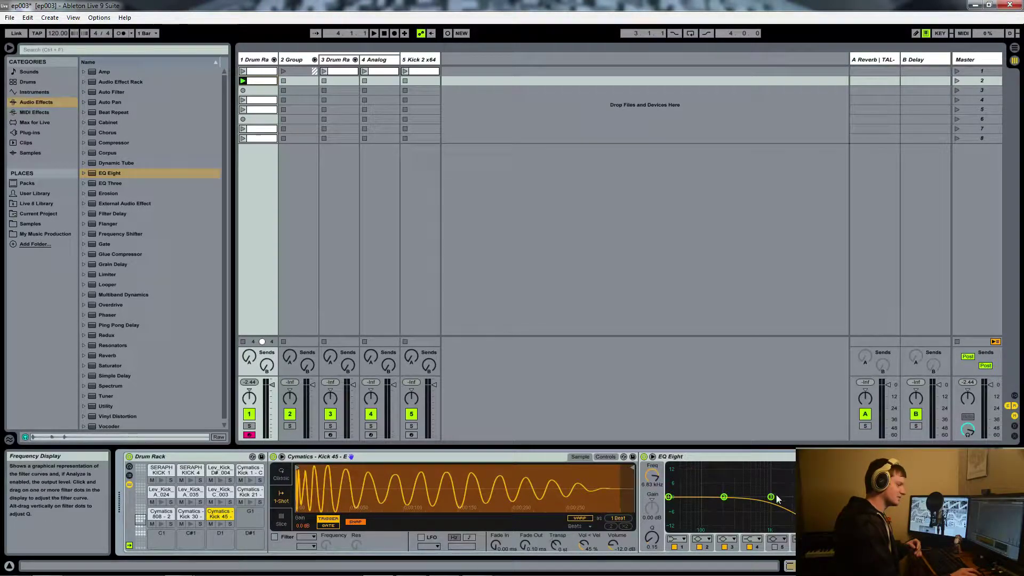
click(244, 471)
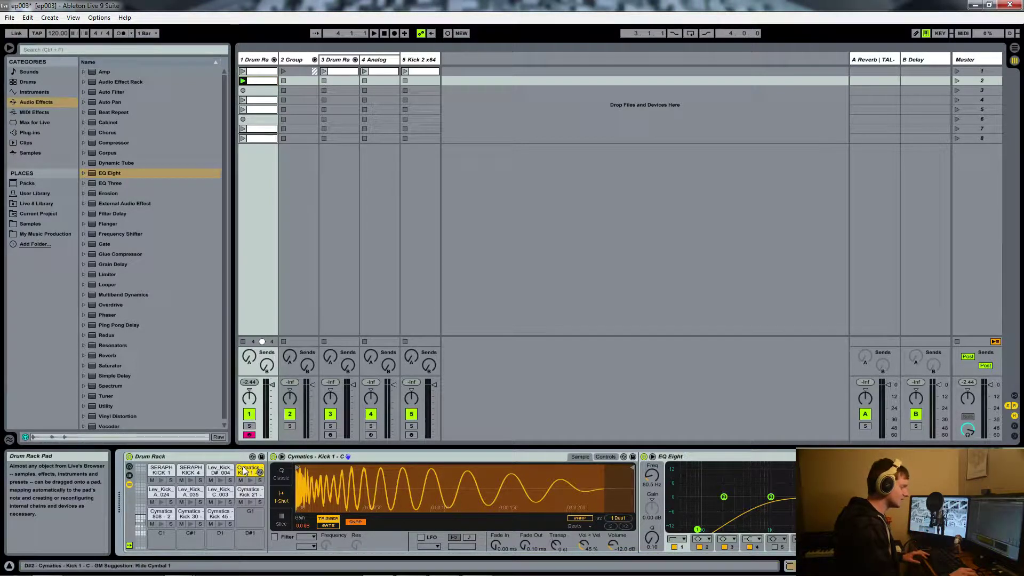
key(space)
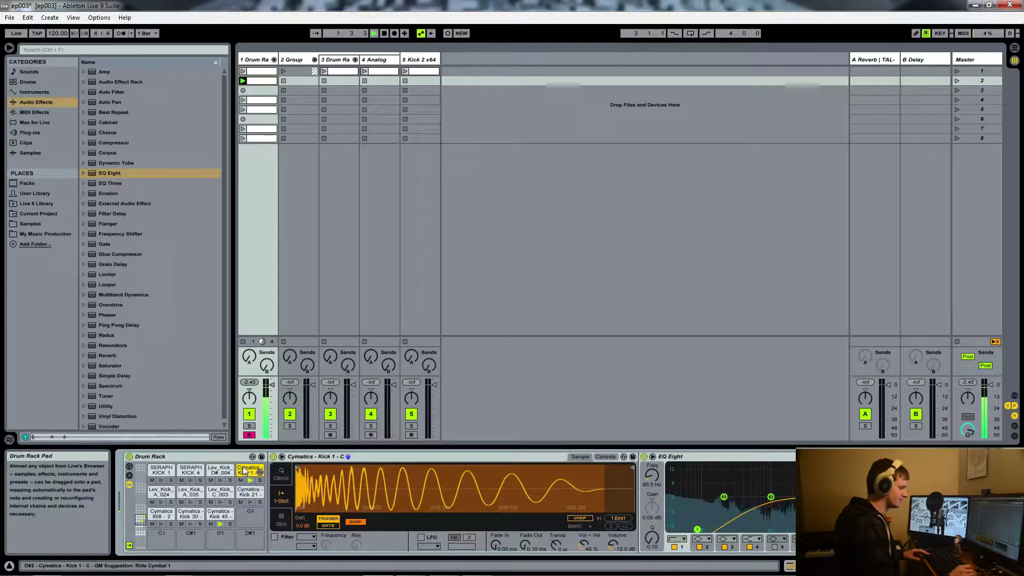
key(space)
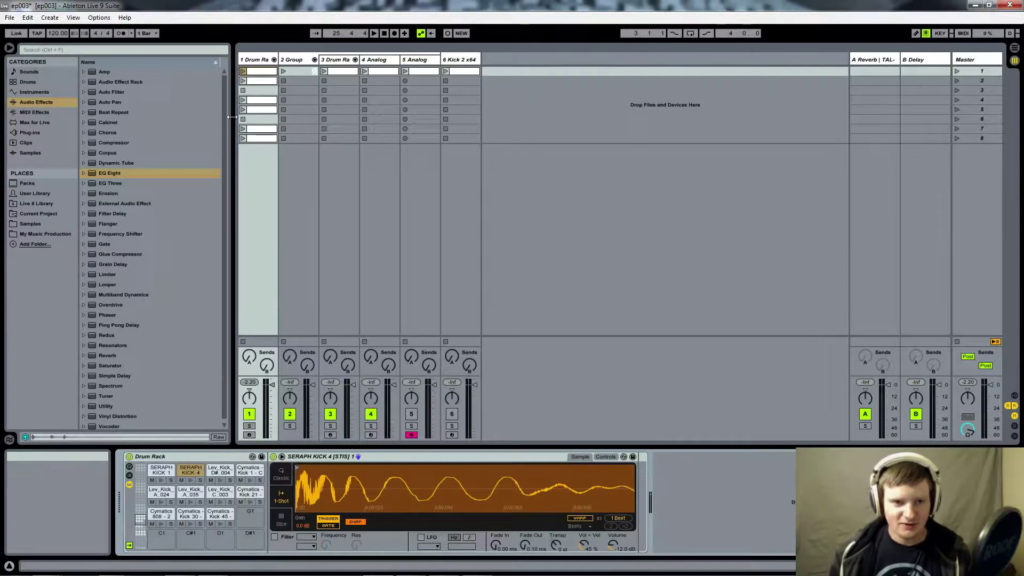
Launch the first drum clip and solo the Cymatics 808 - 2 (E) pad in the drum rack.
click(241, 72)
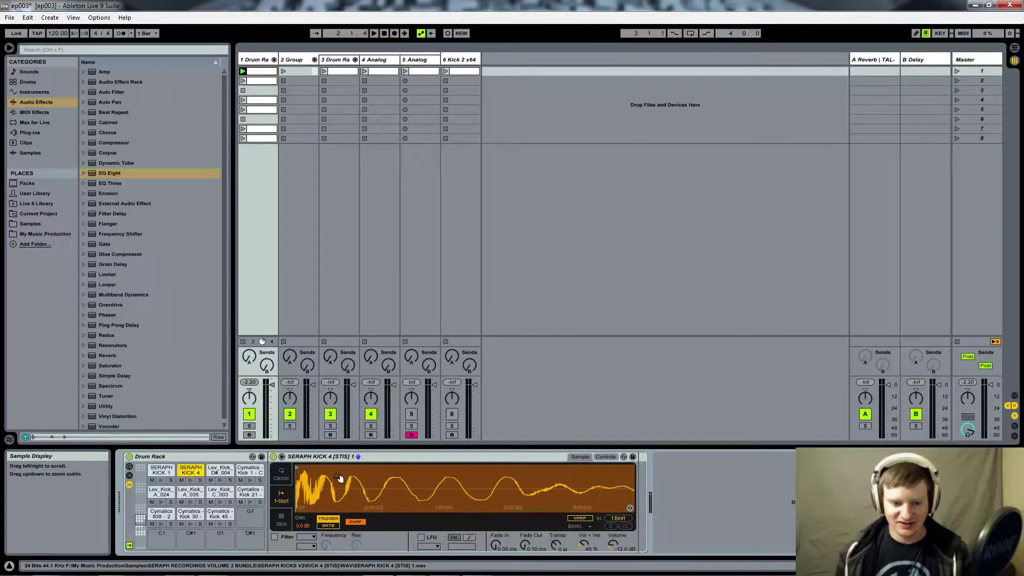
click(163, 515)
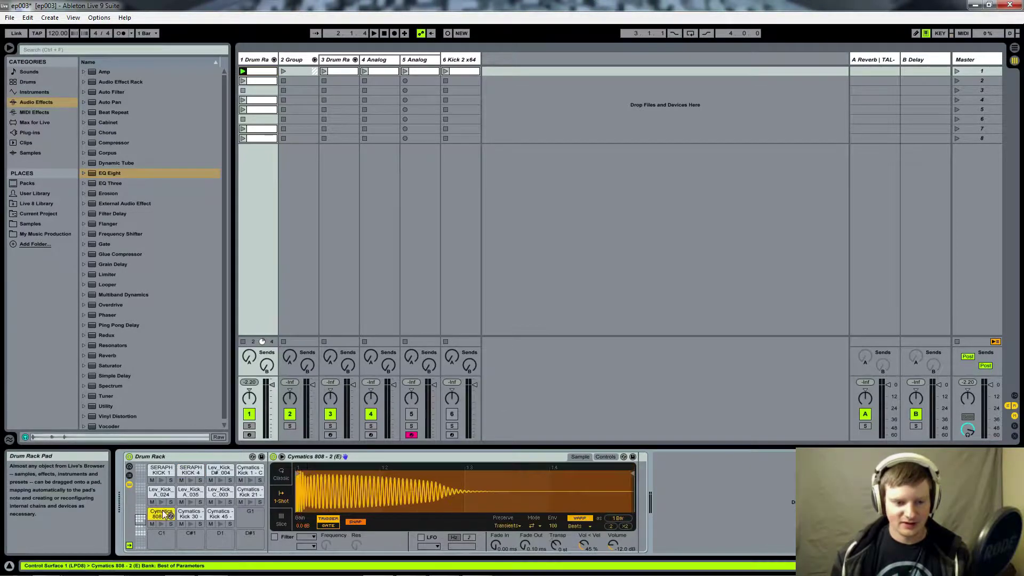
click(160, 525)
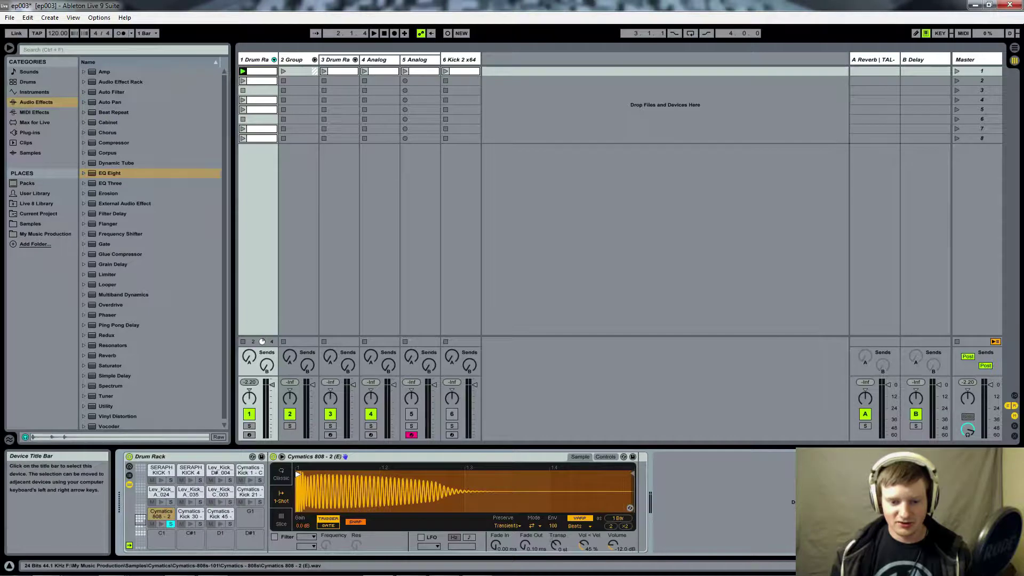
Trim the start of the Cymatics 808 - 2 (E) sample to cut its attack, set the fade-in to 4.10 ms and preview the pad.
mouse_move(496, 545)
mouse_down()
mouse_move(496, 522)
mouse_move(498, 546)
mouse_up()
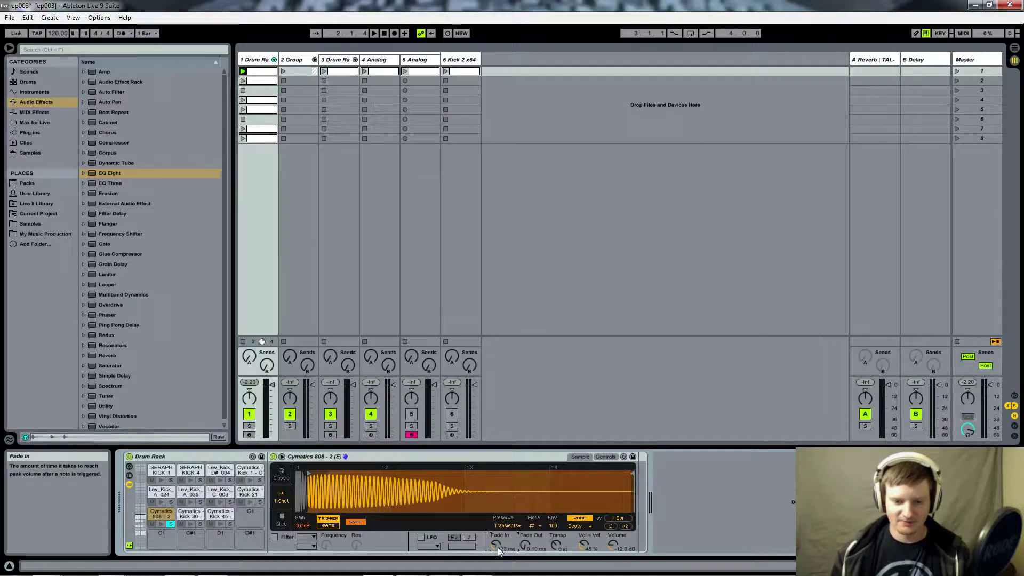
drag(496, 545, 496, 563)
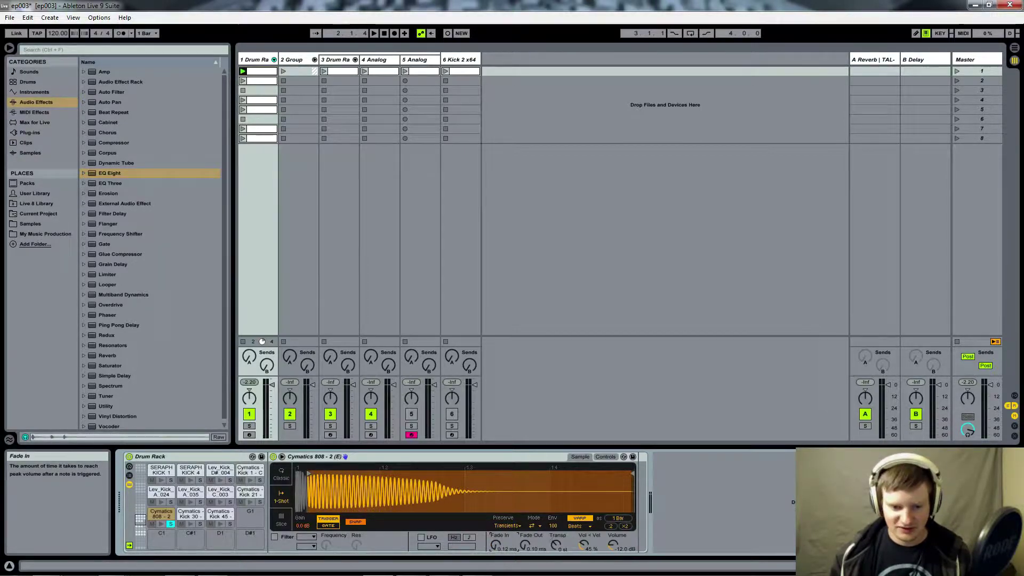
click(162, 524)
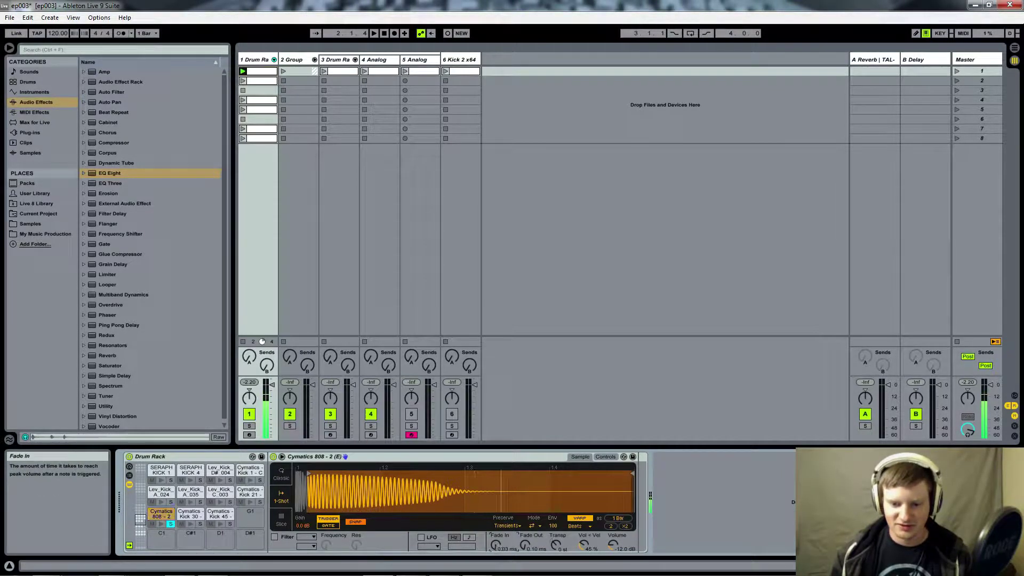
drag(495, 545, 496, 536)
click(160, 523)
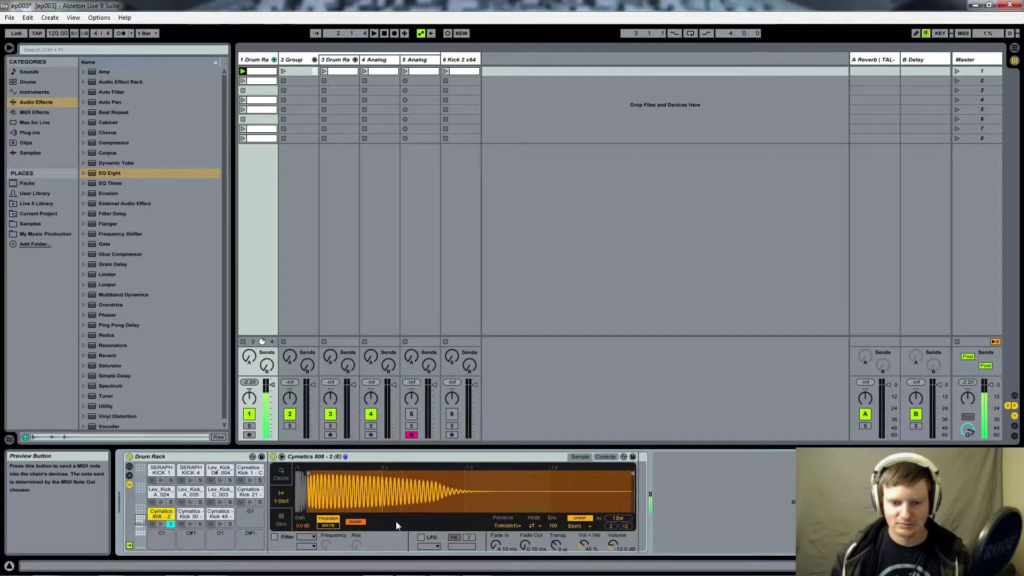
drag(309, 475, 320, 475)
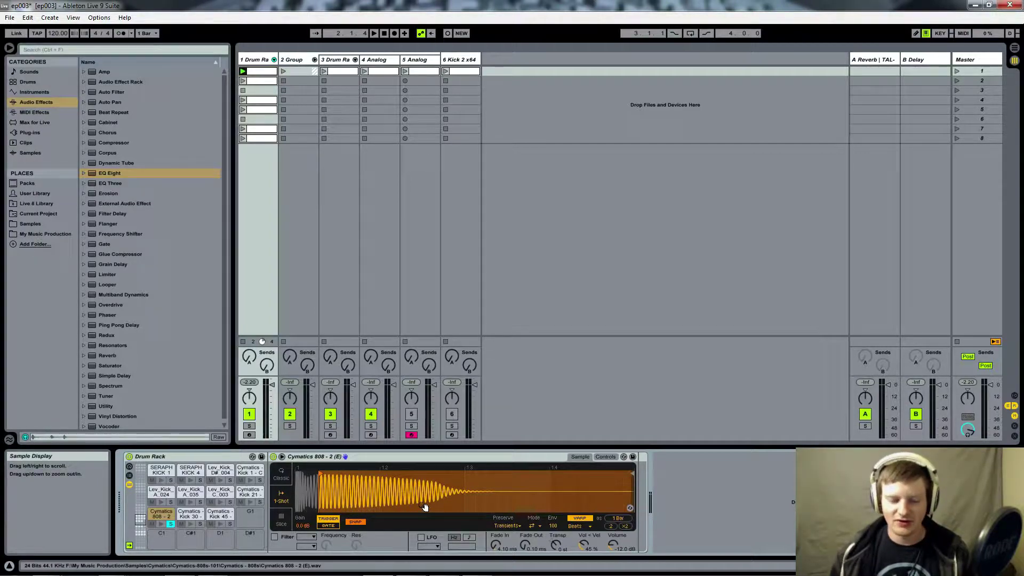
On the soloed SERAPH KICK 4 pad, set the fade-out to about 328 ms and trim the sample's end to just before 0.15 s.
click(191, 472)
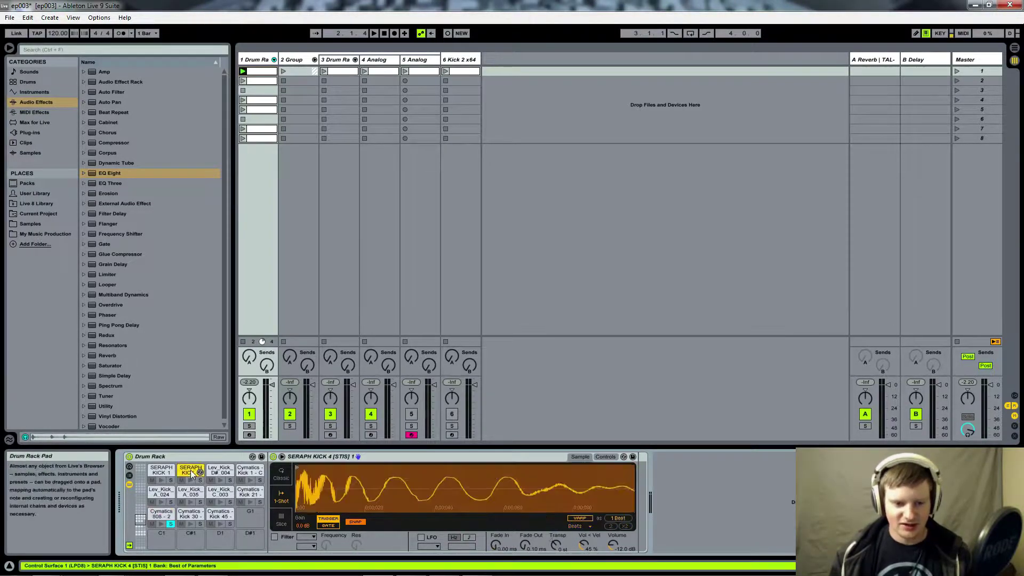
click(192, 480)
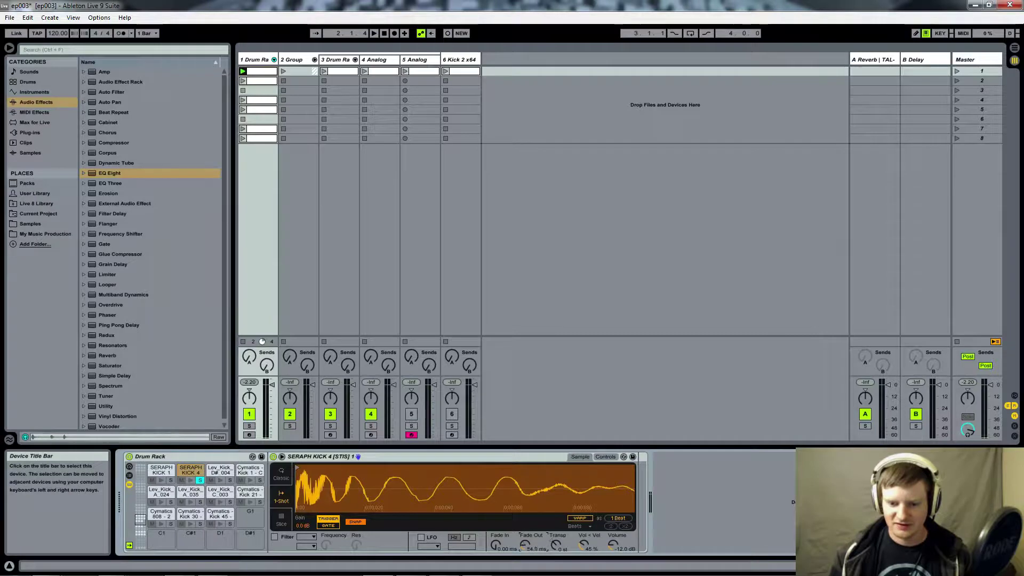
drag(526, 544, 526, 525)
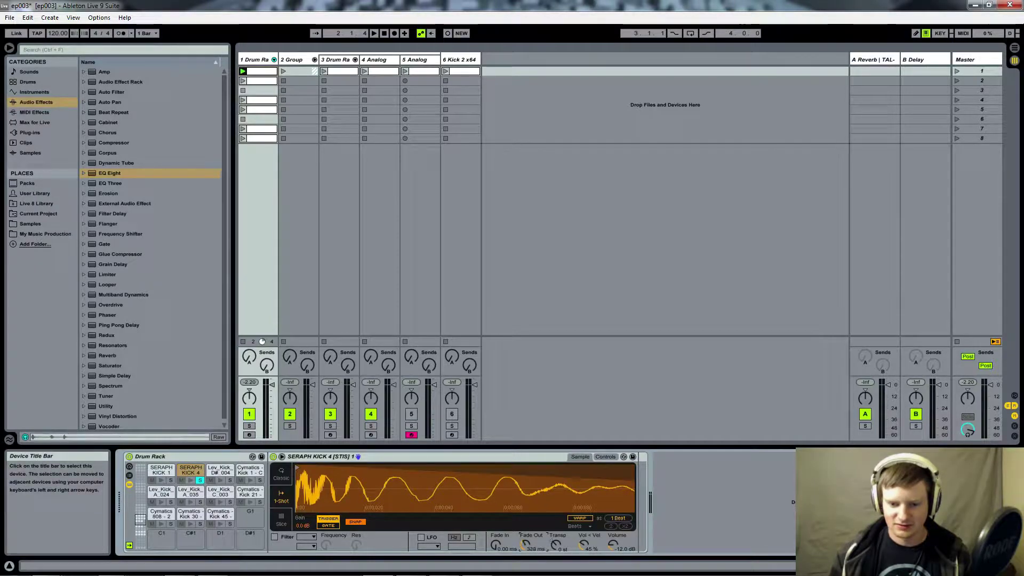
drag(419, 492, 415, 451)
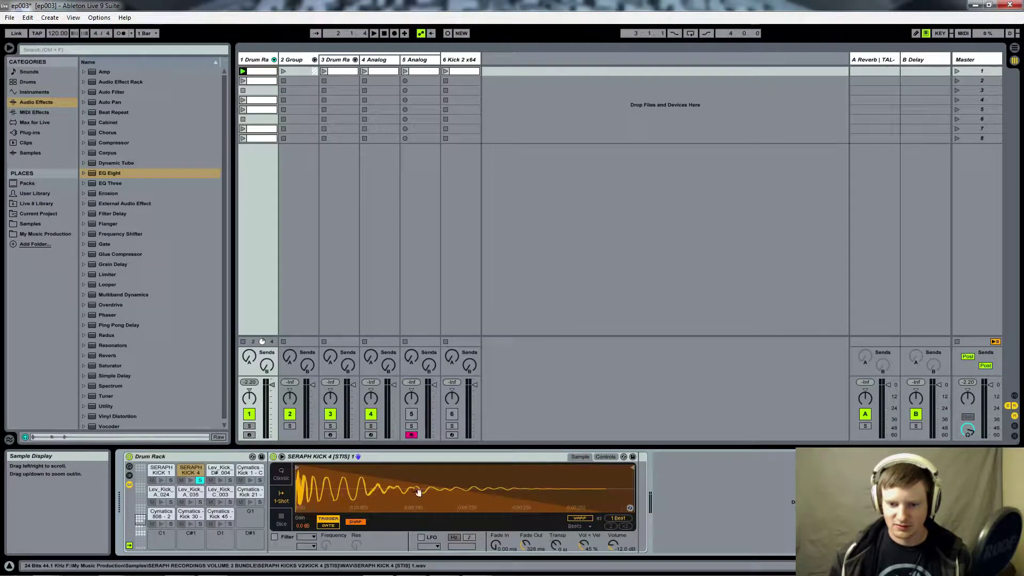
drag(629, 469, 447, 468)
Preview the trimmed SERAPH KICK 4 and the 808 pads, and launch the first drum clip with no pad soloed.
click(191, 480)
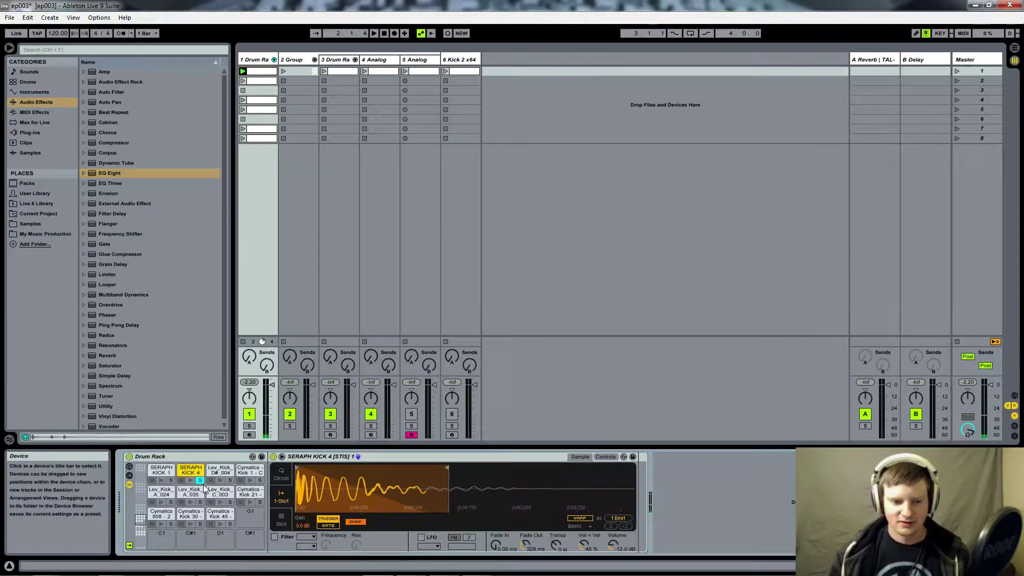
click(191, 480)
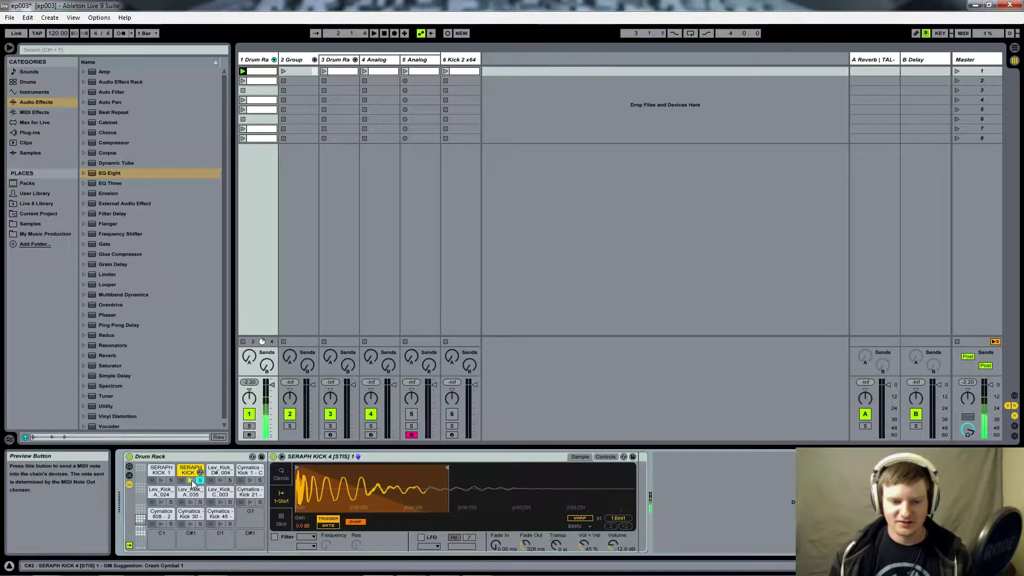
click(163, 524)
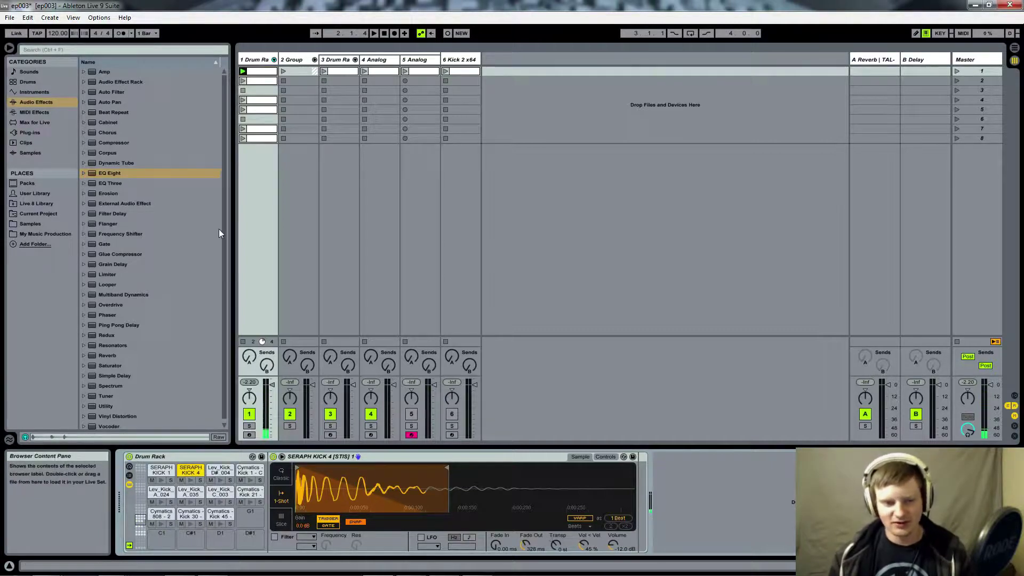
click(243, 71)
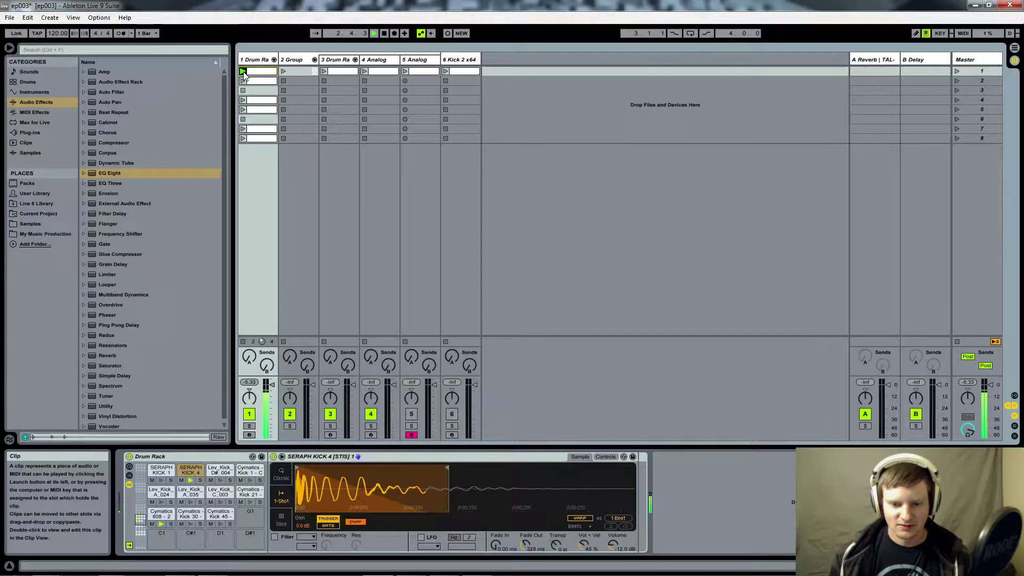
Try a later sample start on the Cymatics 808 - 2 (E) pad with a fade-in of about 32.9 ms.
click(161, 514)
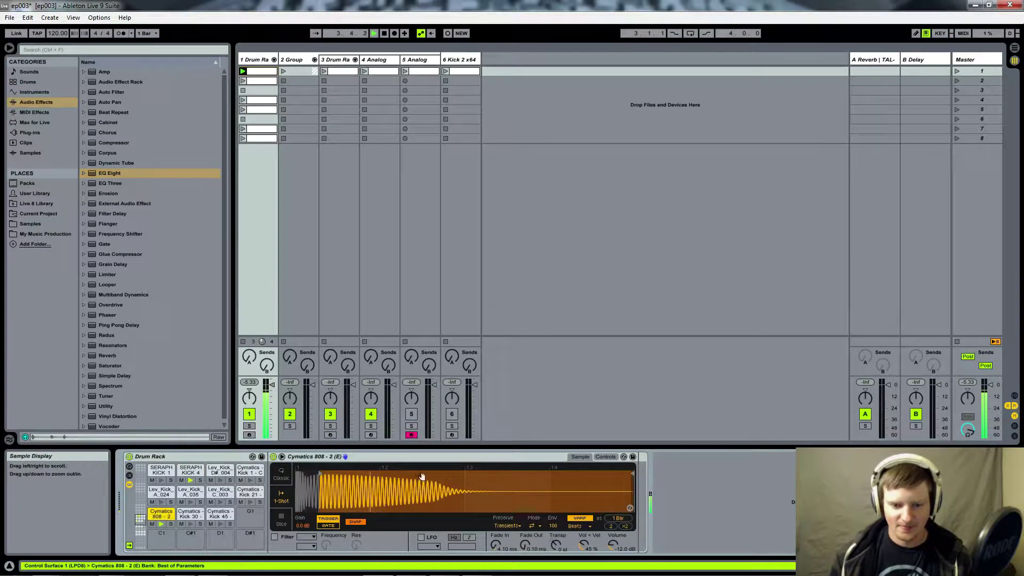
mouse_move(320, 472)
mouse_down()
mouse_move(330, 471)
mouse_move(295, 471)
mouse_move(340, 475)
mouse_up()
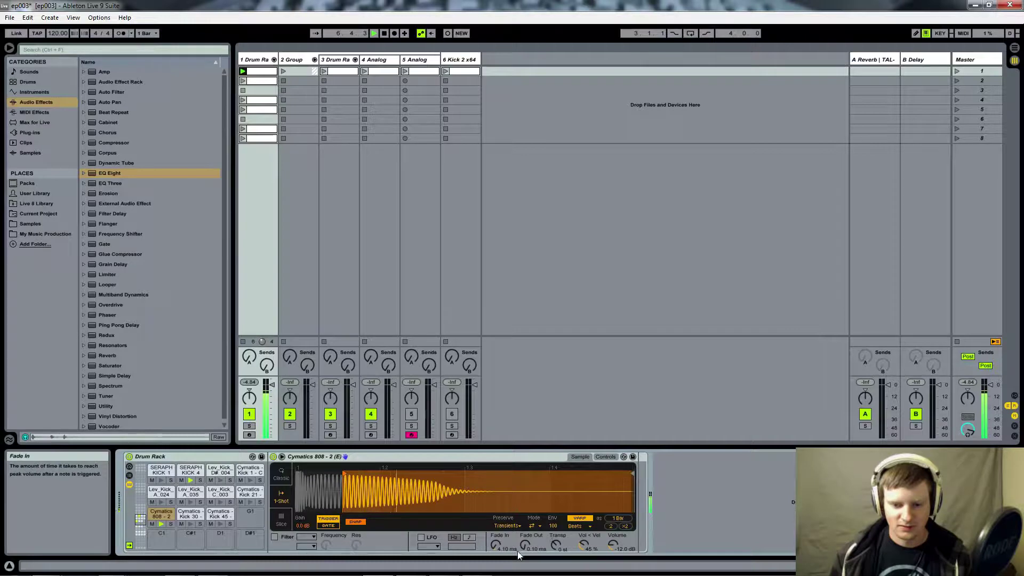
drag(496, 544, 496, 534)
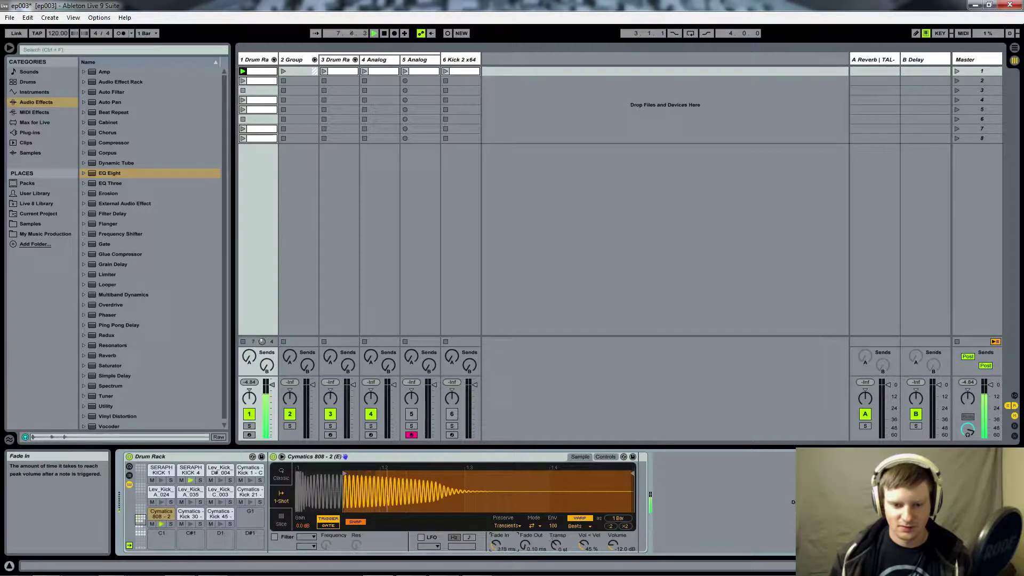
drag(495, 544, 495, 557)
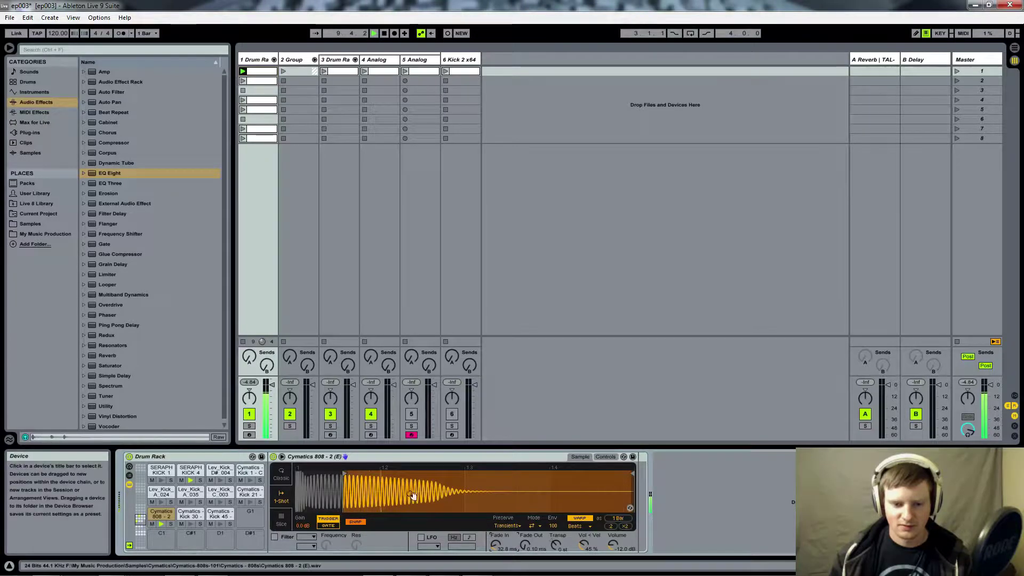
Try an earlier sample start on the 808 with a 74.1 ms fade-in, and nudge the start slightly later.
drag(344, 473, 308, 474)
drag(492, 547, 492, 537)
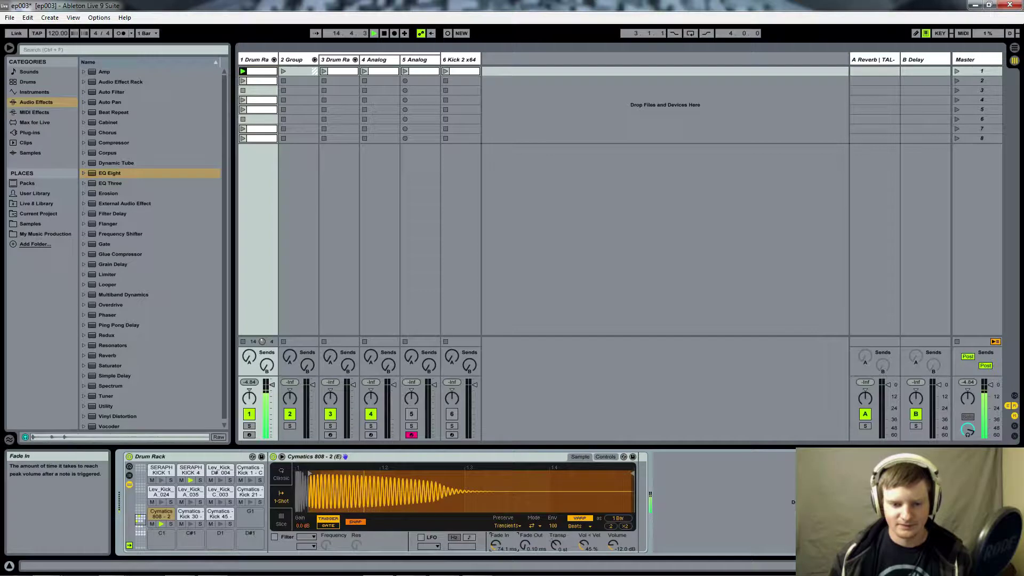
drag(310, 474, 320, 474)
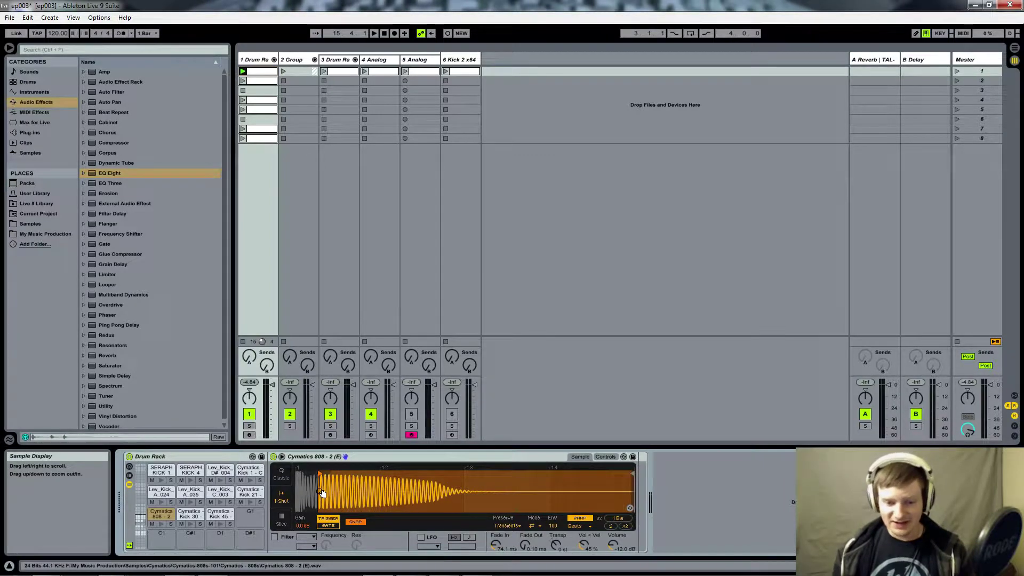
Return the 808's sample start to the very beginning, set its fade-in to 287 ms and listen to it layered with SERAPH KICK 4.
drag(320, 474, 293, 474)
drag(496, 545, 496, 531)
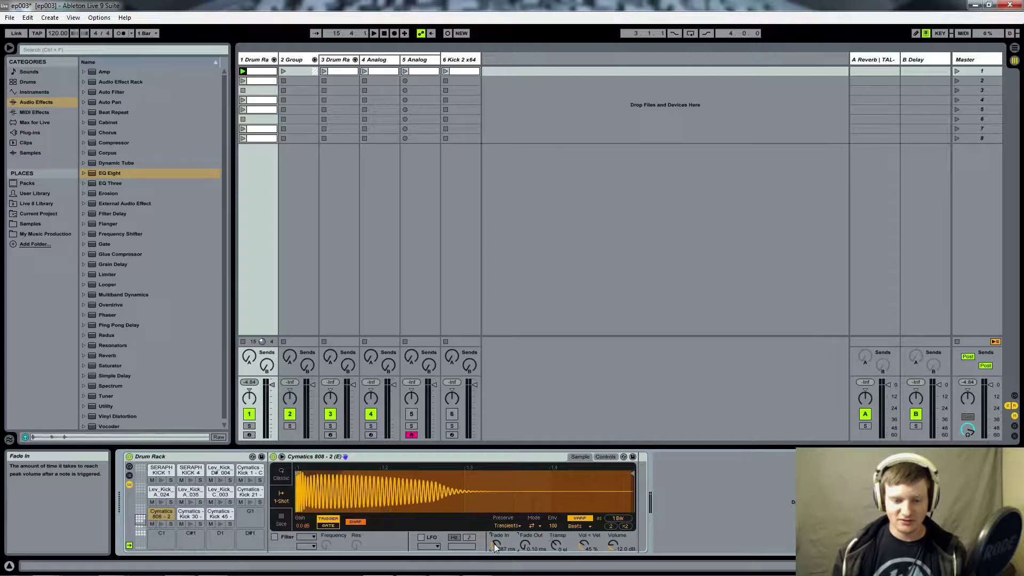
key(space)
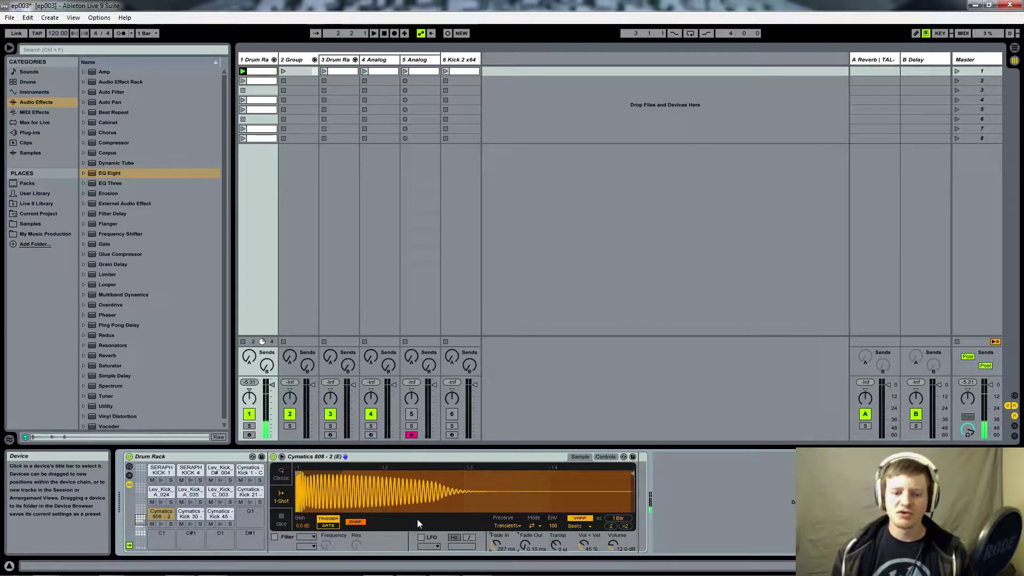
click(198, 475)
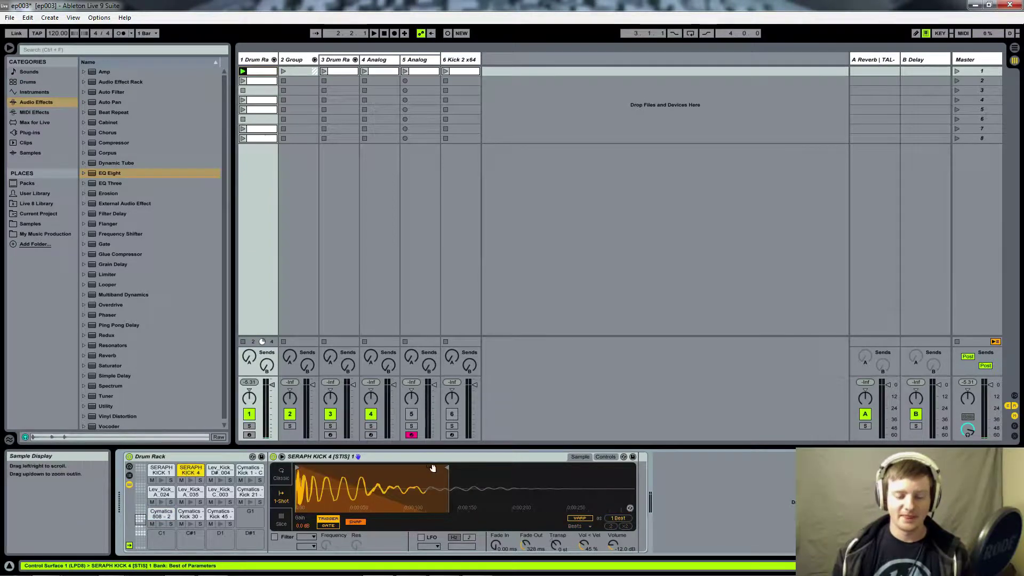
click(161, 514)
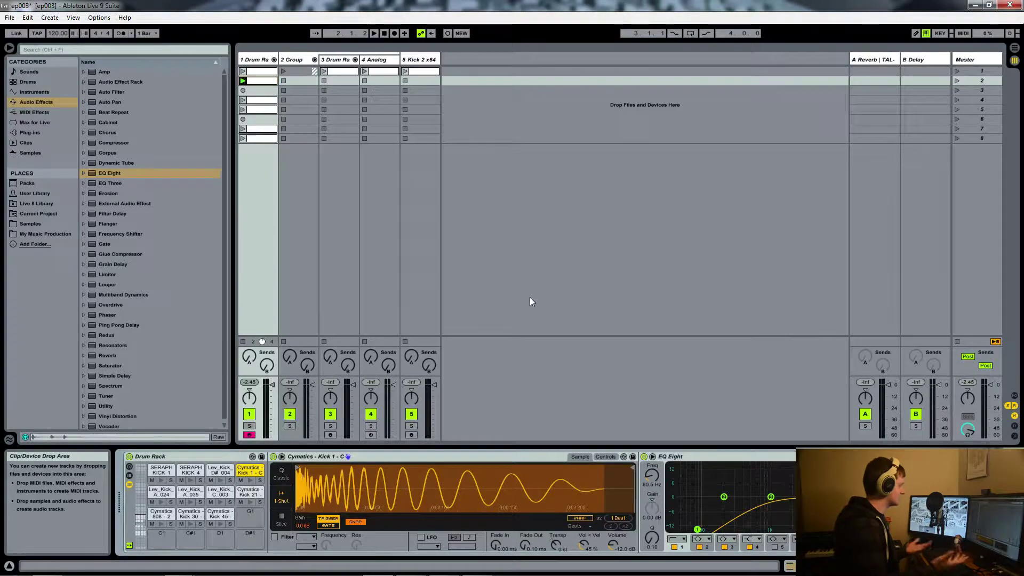
Check the devices on the grouped tracks, stop the drum clip, and solo the 4 Analog track with its first clip playing.
click(296, 58)
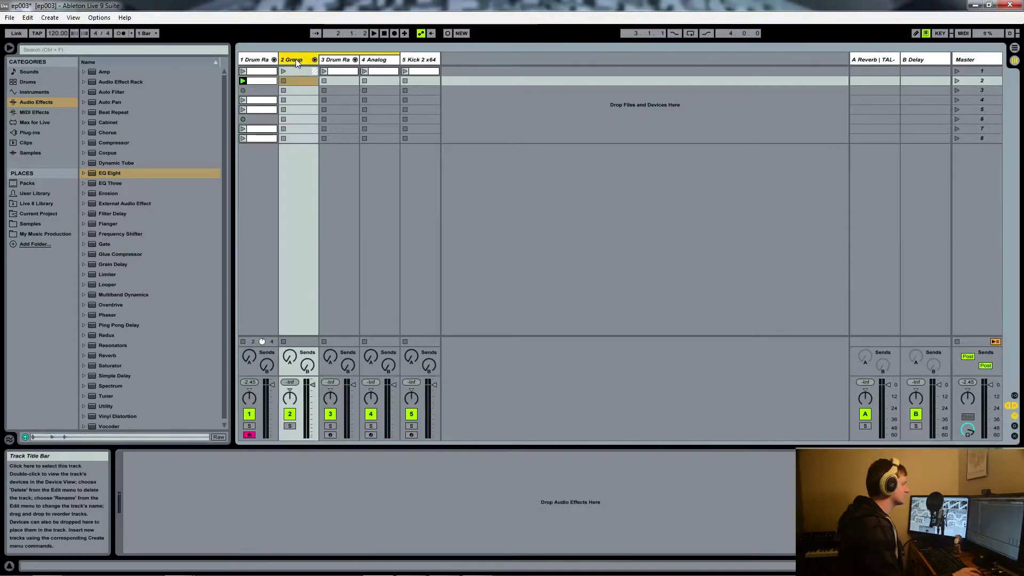
click(337, 61)
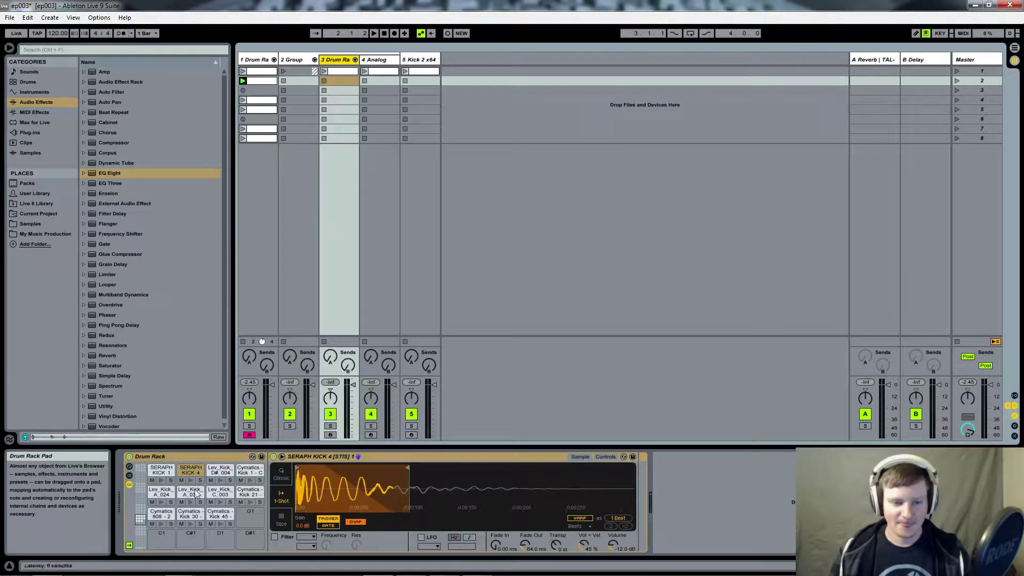
click(377, 60)
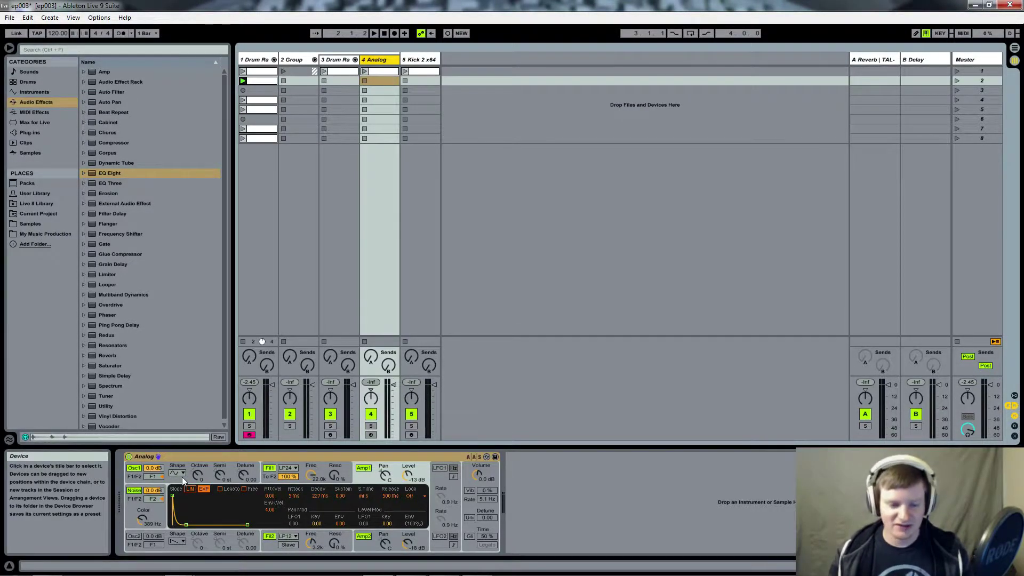
click(244, 341)
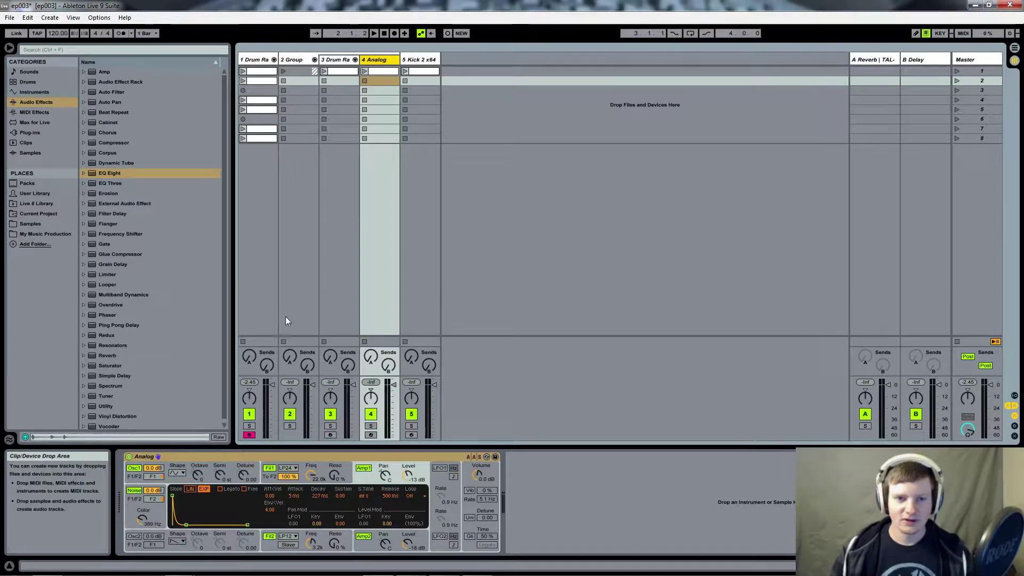
click(372, 426)
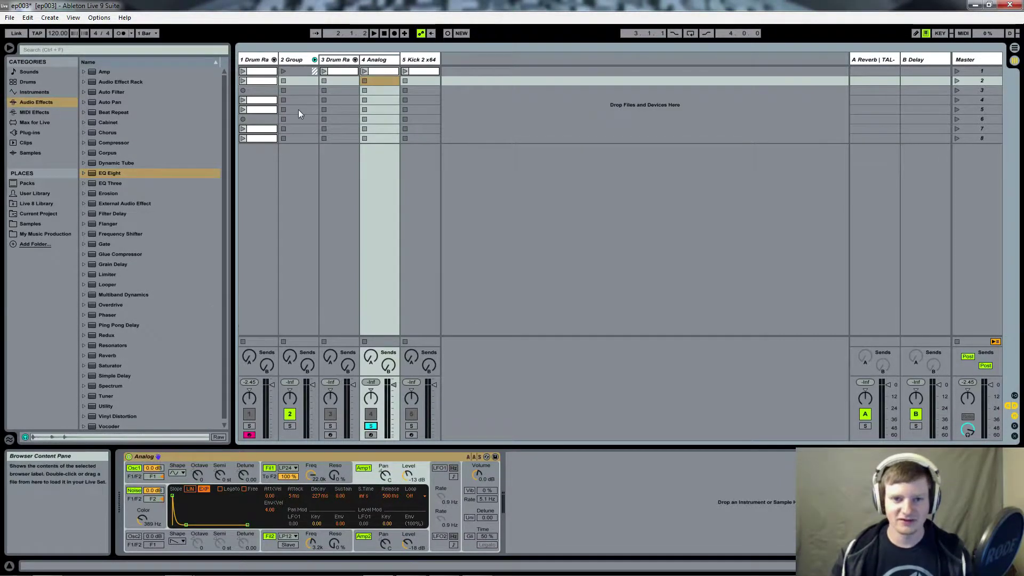
click(364, 72)
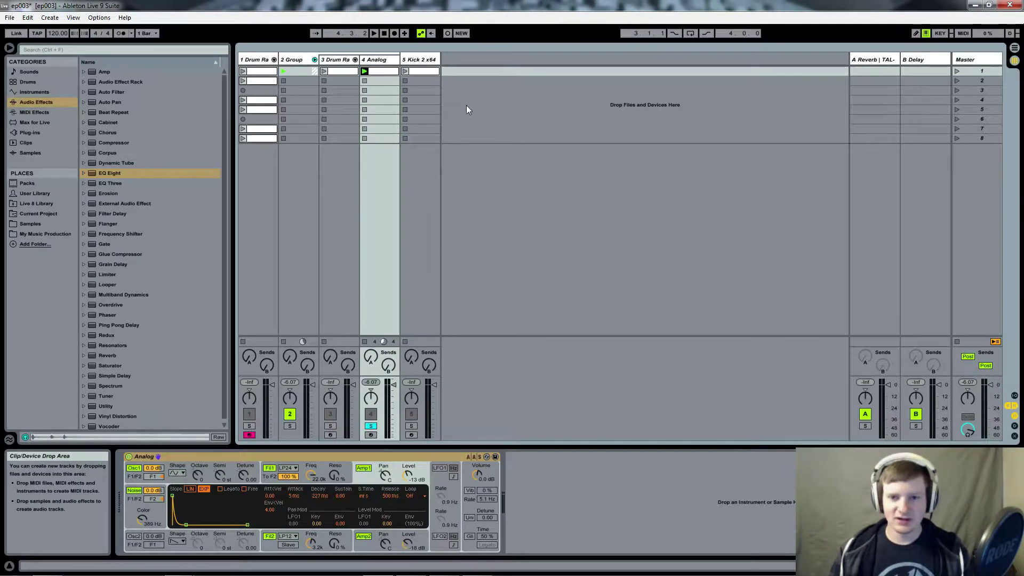
Insert a new MIDI track after 4 Analog, load the Analog instrument onto it and solo the track.
key(ctrl+shift+t)
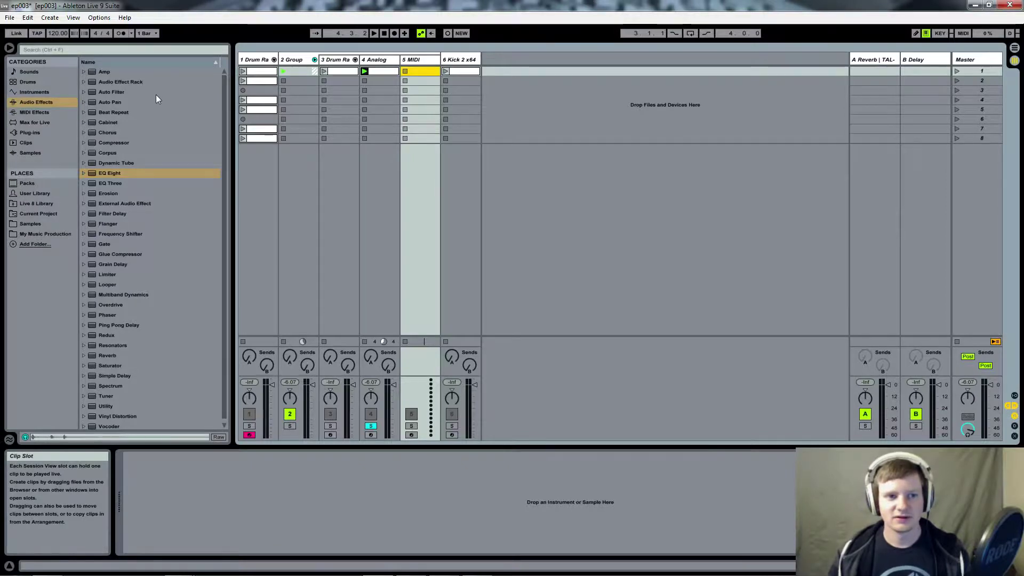
click(34, 92)
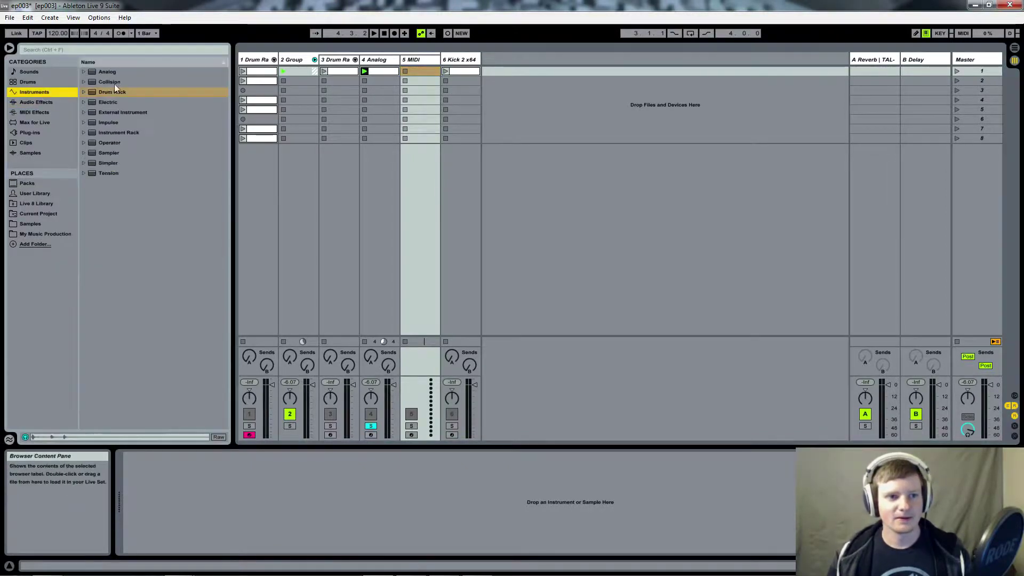
drag(106, 72, 161, 78)
drag(421, 107, 415, 109)
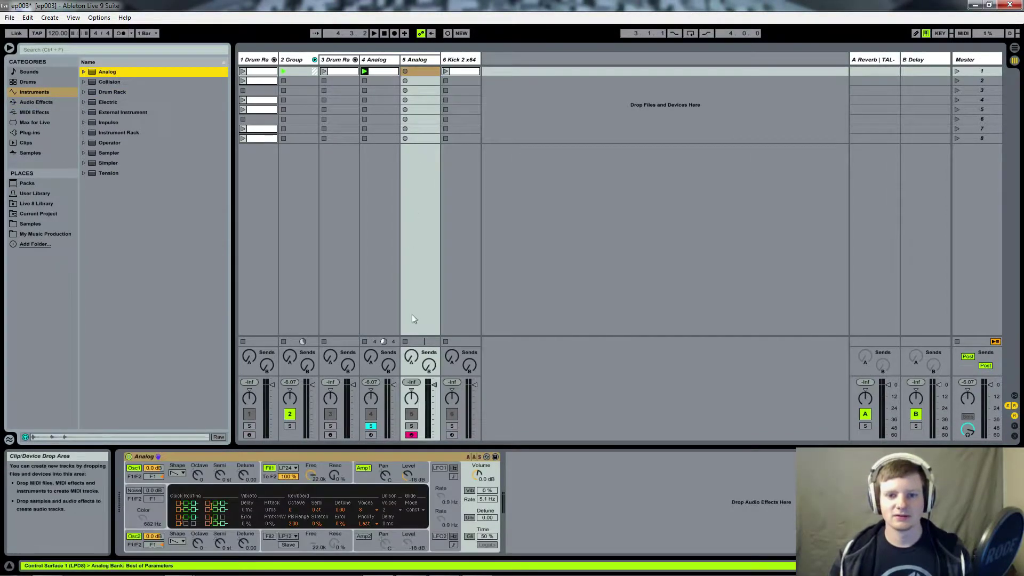
click(411, 426)
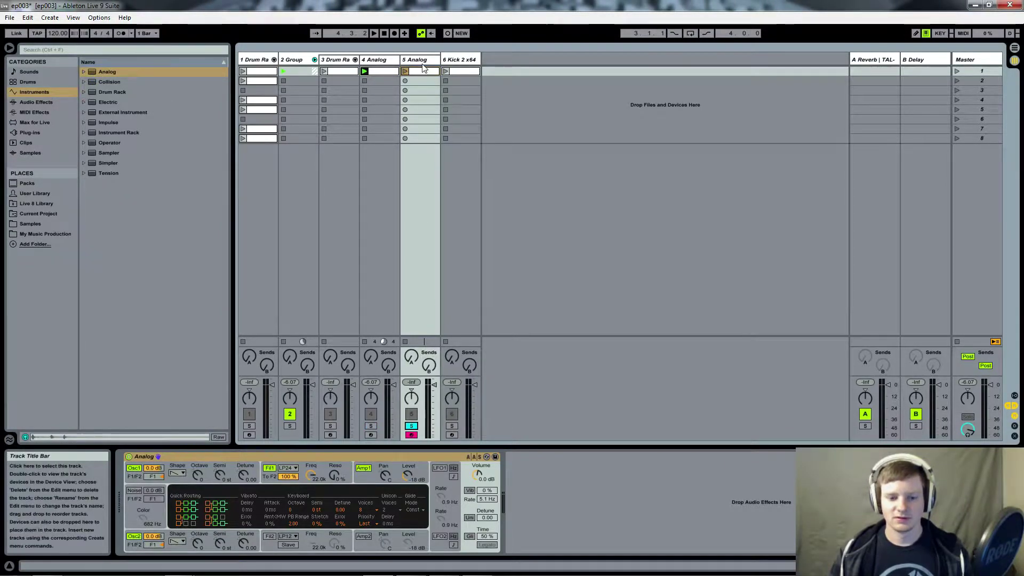
In the new Analog instrument, turn off oscillator 2 and set oscillator 1's shape to a sine wave.
click(134, 537)
click(177, 473)
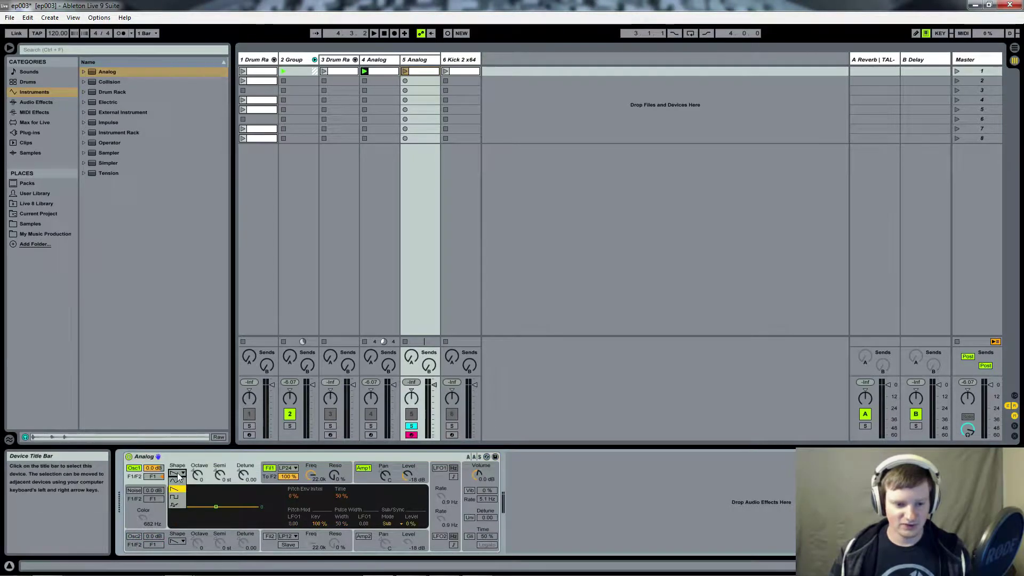
click(175, 482)
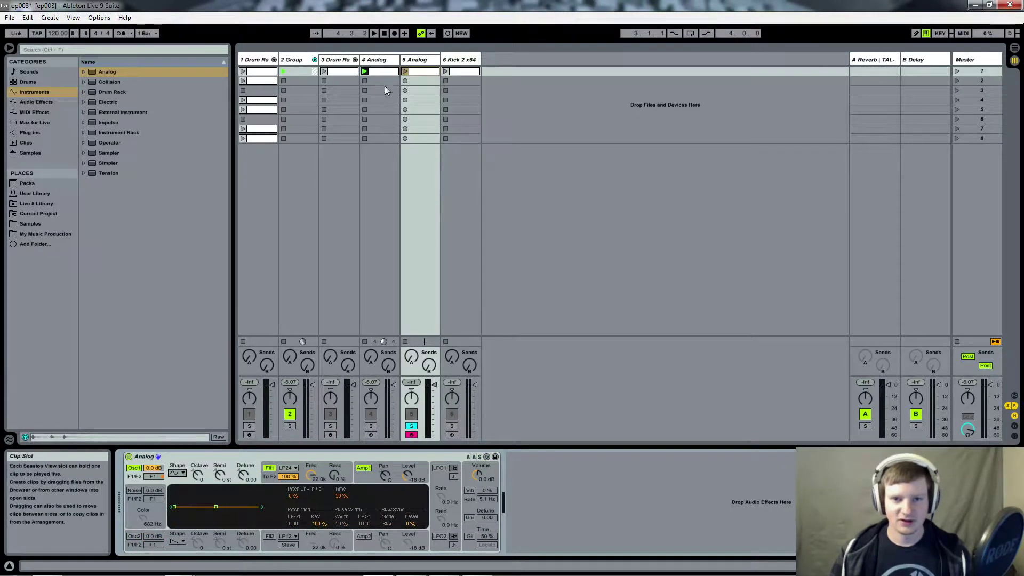
Play the first clip on 5 Analog, try its C1 notes at full-beat length, and restore them to sixteenth-note length.
click(405, 71)
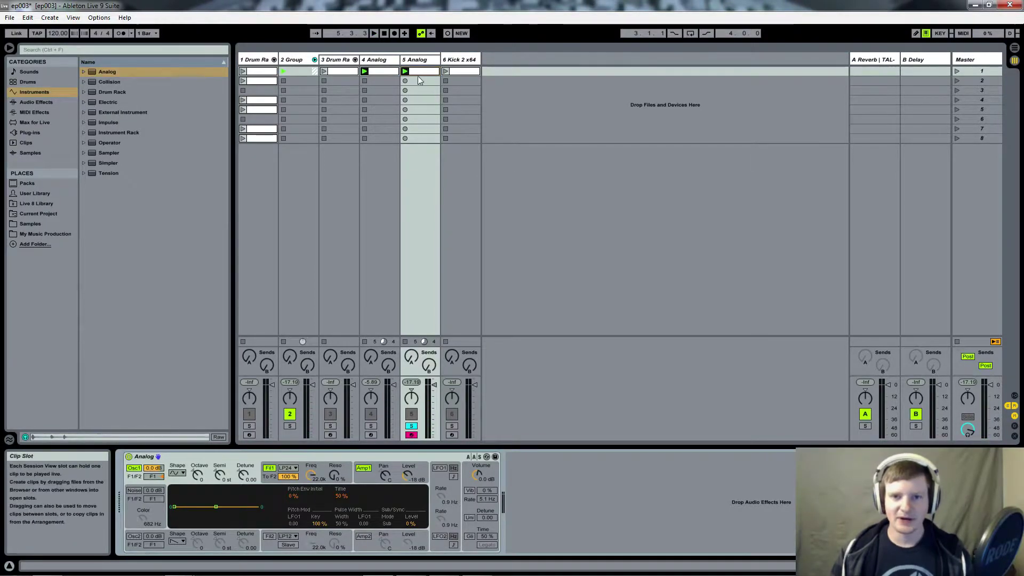
double_click(421, 72)
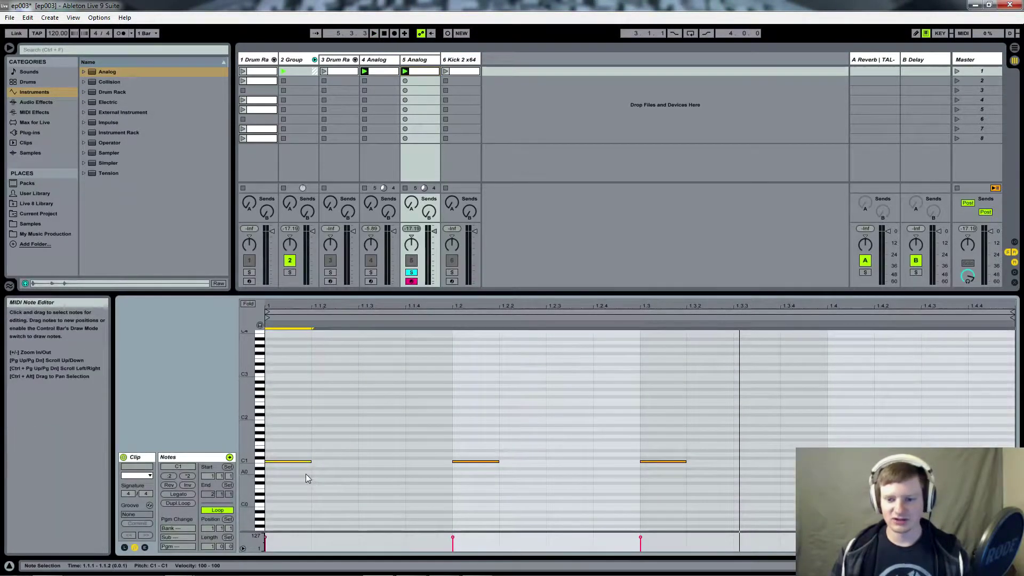
drag(306, 443, 901, 506)
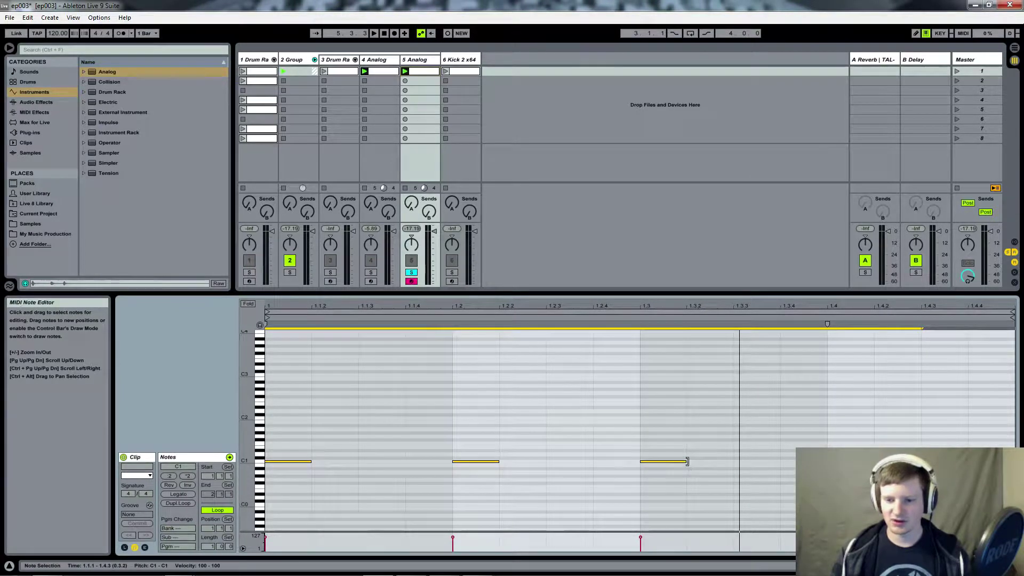
drag(688, 461, 828, 462)
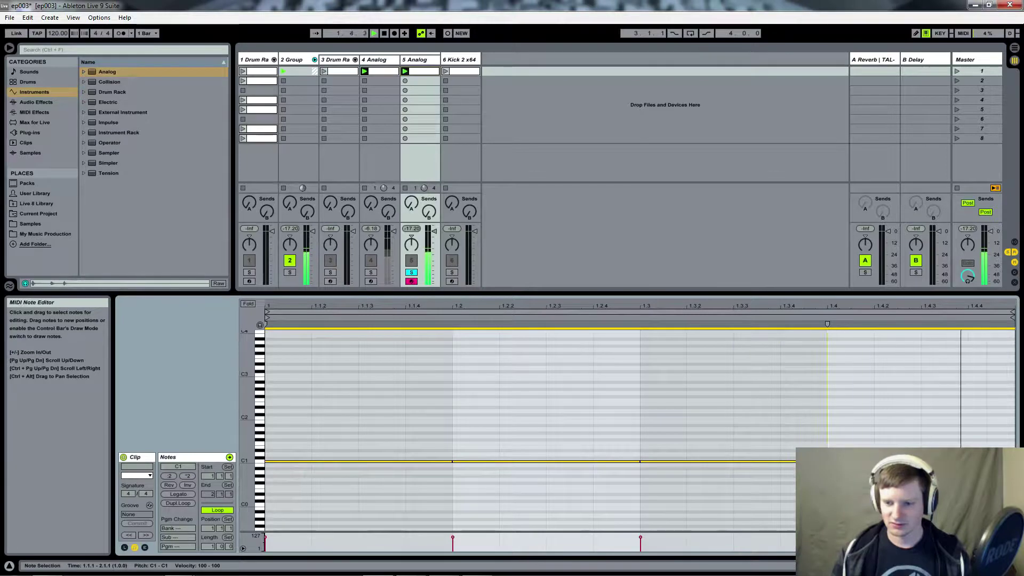
drag(828, 462, 705, 463)
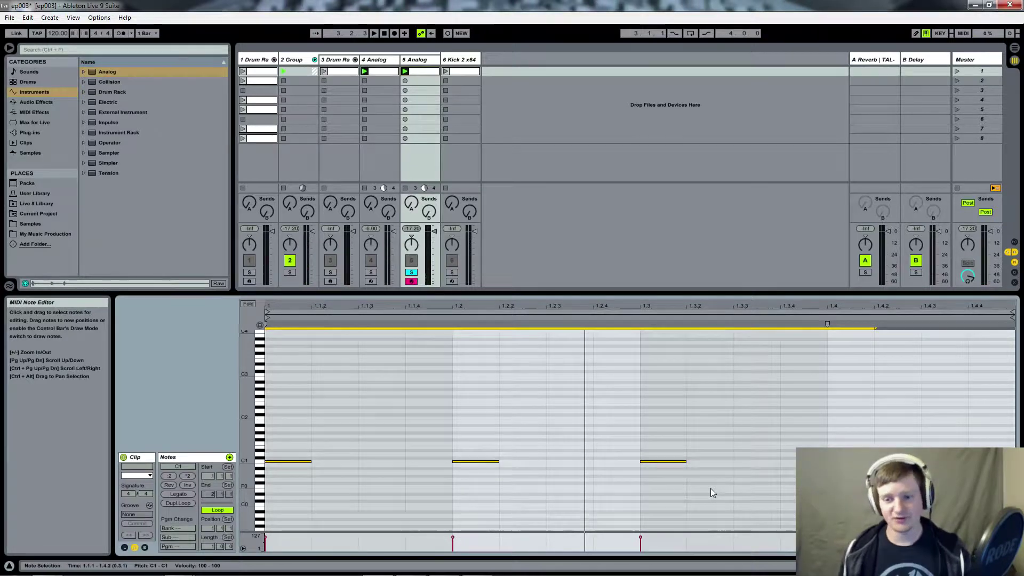
During playback, raise Amp 1's level to -0.9 dB and shape its envelope with 723 ms decay, zero sustain and 304 ms release.
click(419, 59)
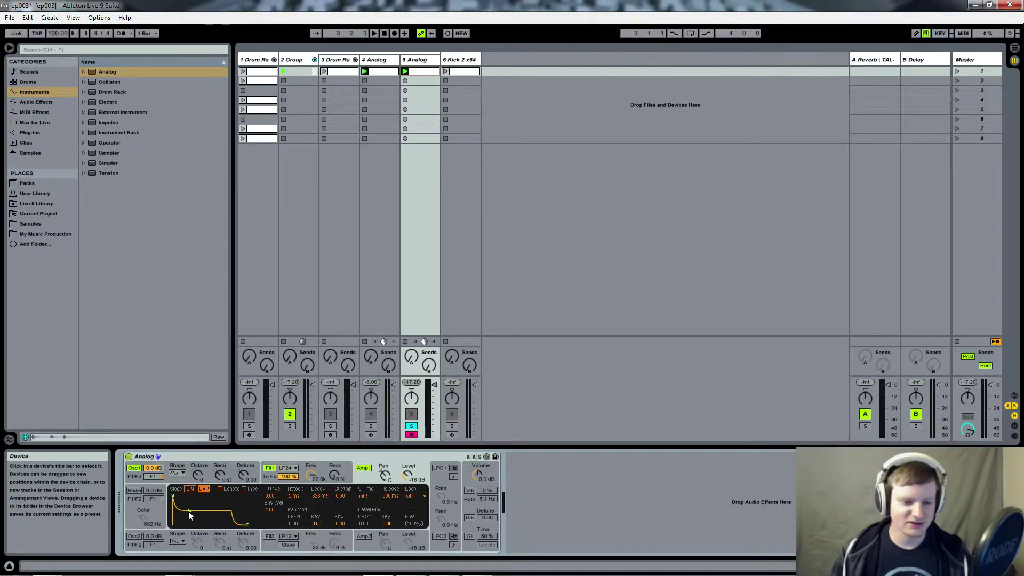
key(space)
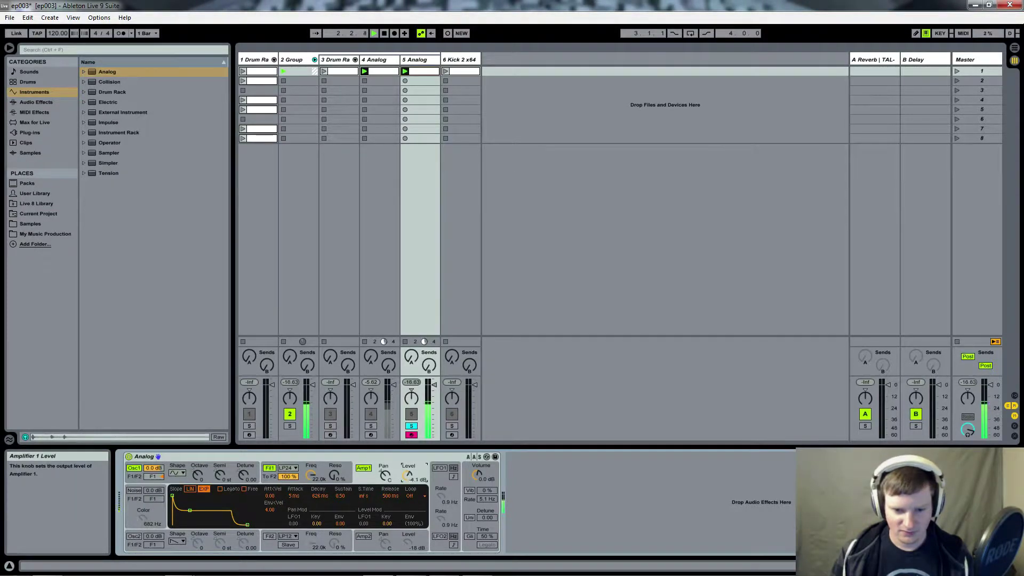
drag(190, 513, 180, 525)
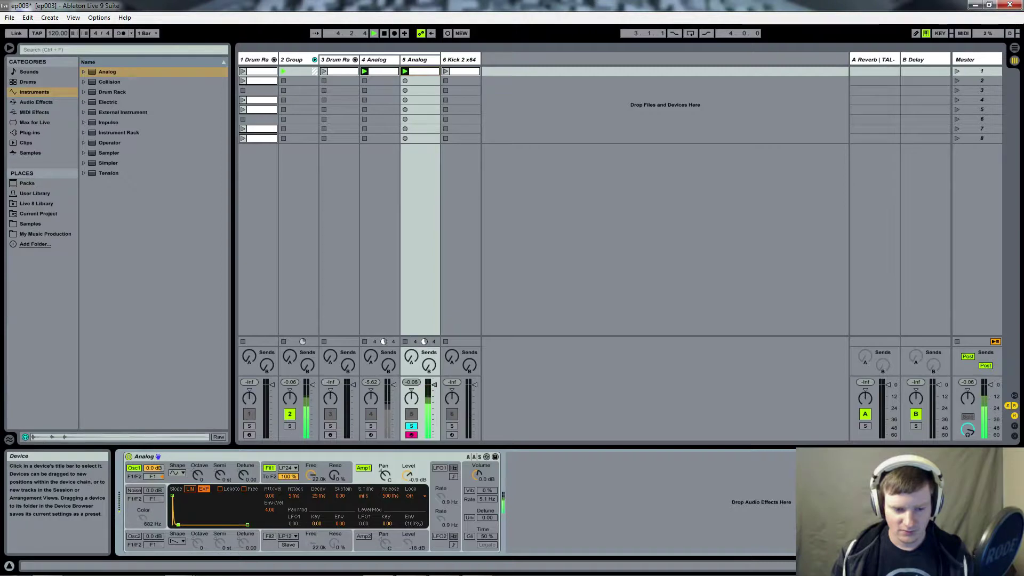
drag(188, 525, 250, 525)
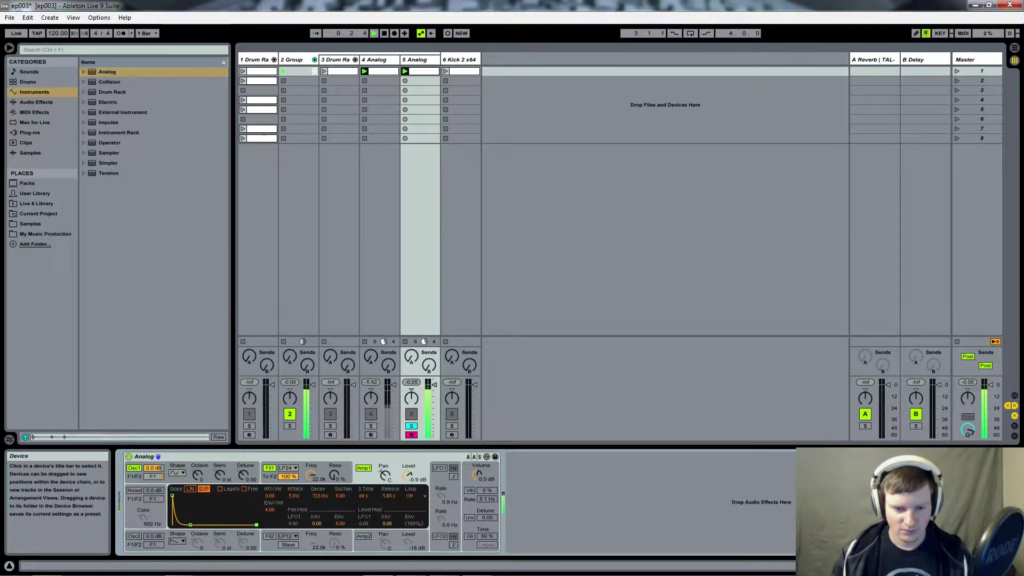
drag(252, 525, 245, 525)
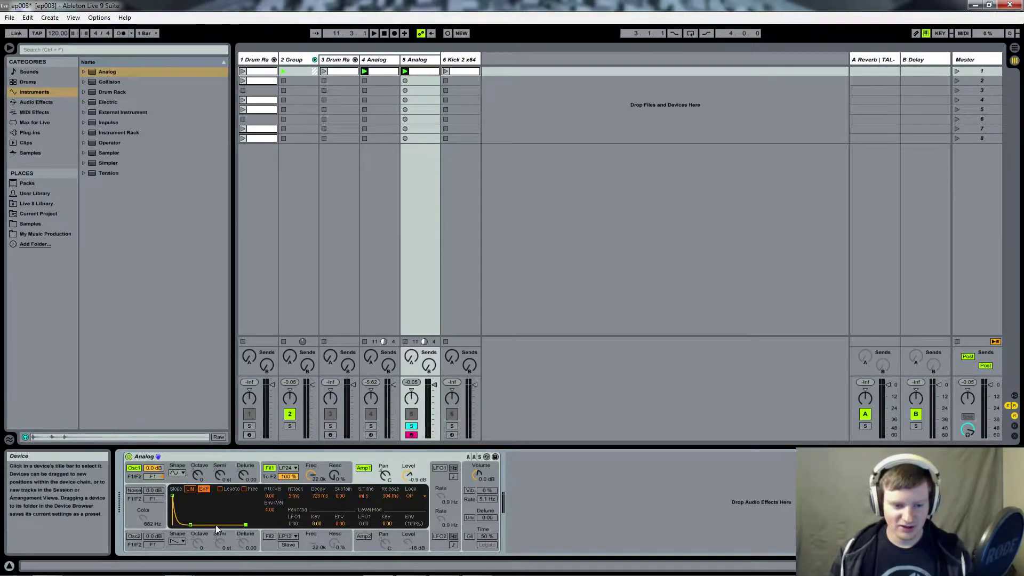
Audition different Amp 1 decay and sustain settings, settling on 723 ms decay, zero sustain and 406 ms release.
drag(190, 524, 194, 514)
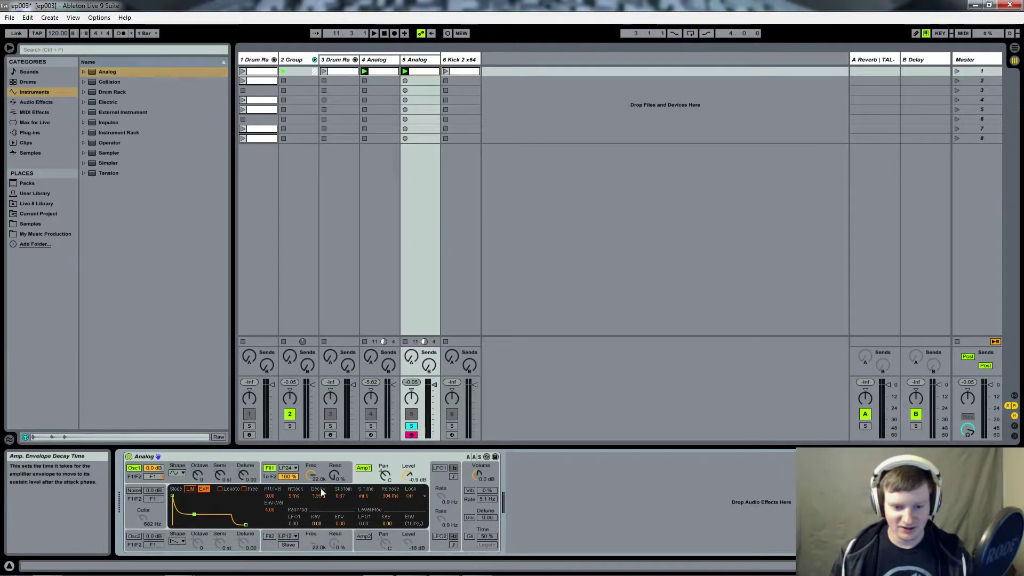
drag(195, 514, 250, 526)
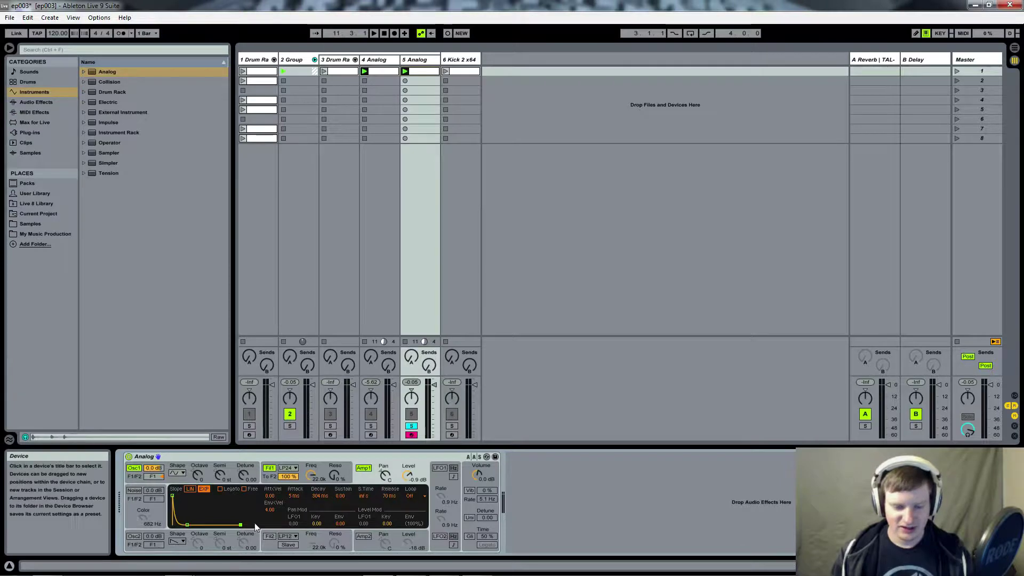
drag(242, 526, 190, 524)
key(space)
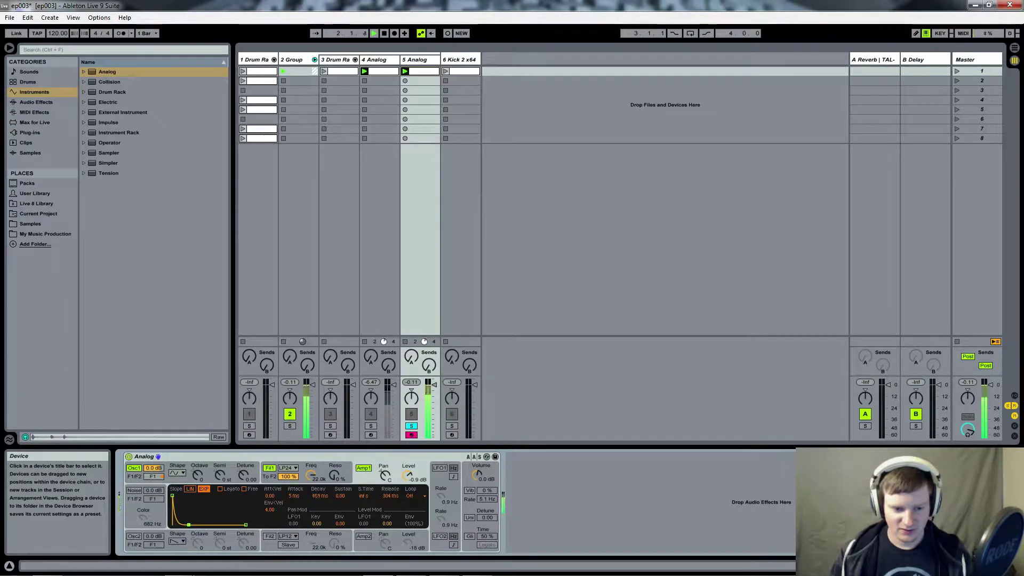
drag(246, 525, 247, 525)
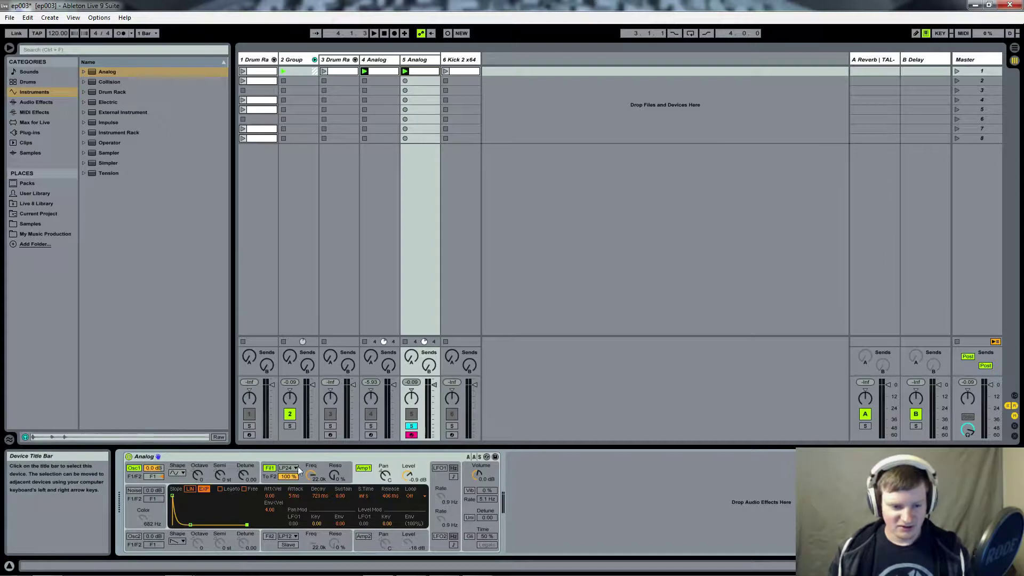
Turn on the noise generator, listen to it with the sine, and route it to F2 with Filter 2 and Amp 2 enabled.
click(132, 490)
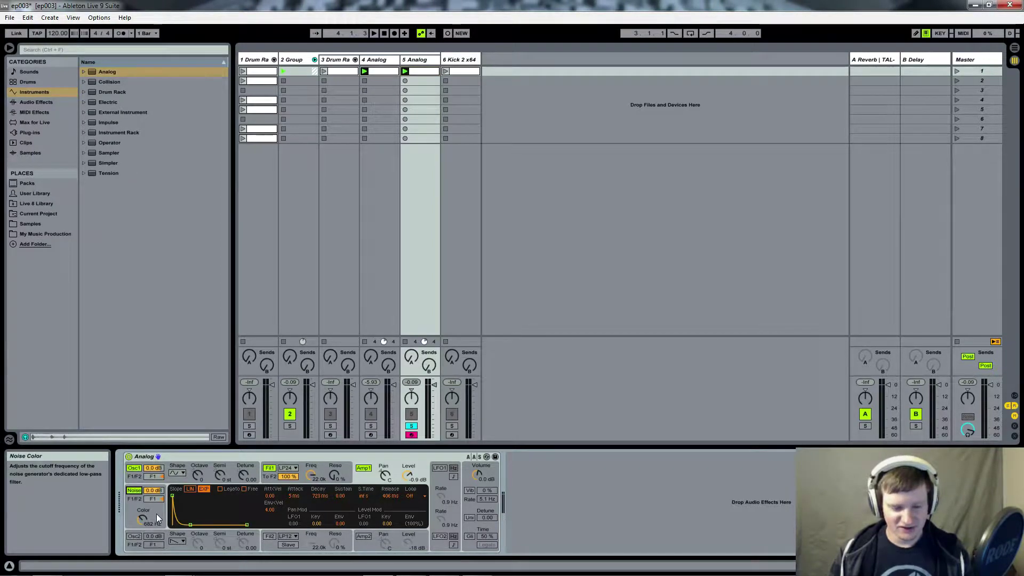
key(space)
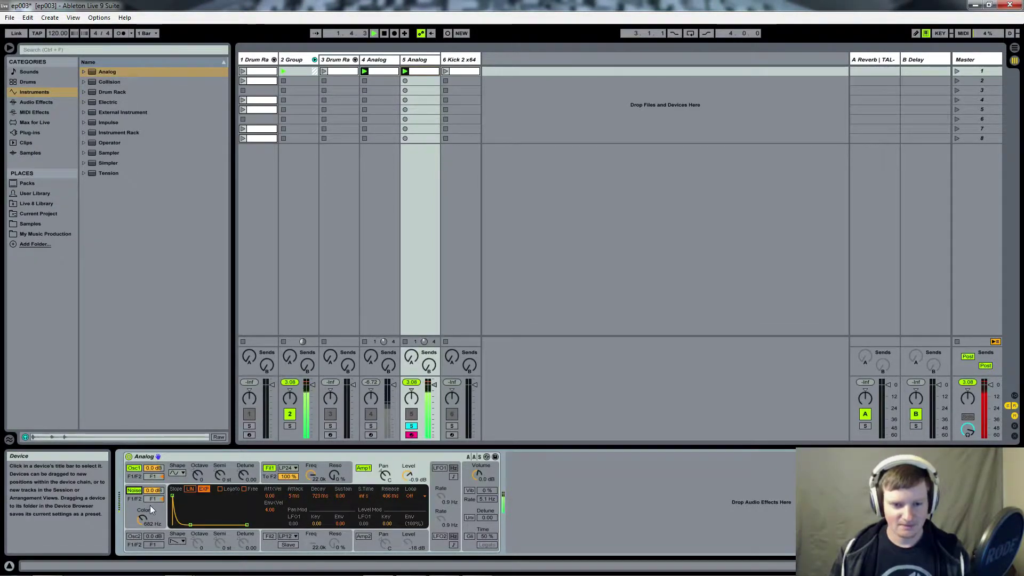
key(space)
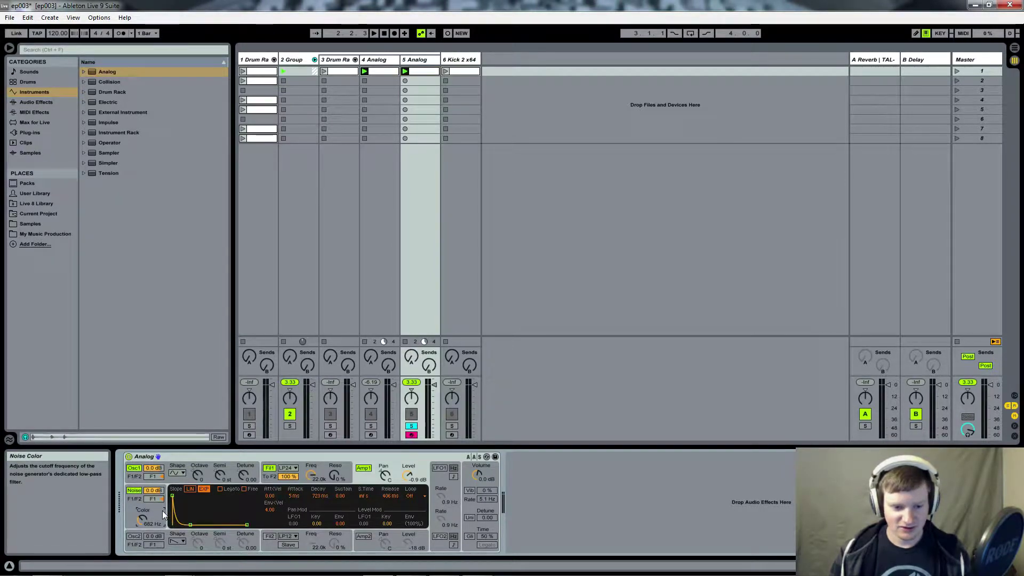
drag(147, 498, 148, 480)
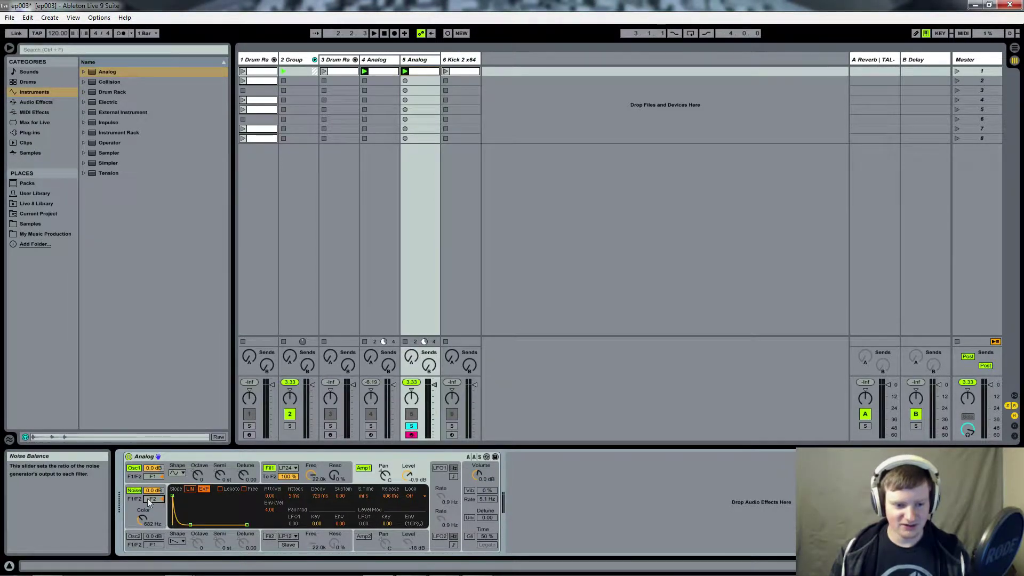
click(367, 537)
click(268, 537)
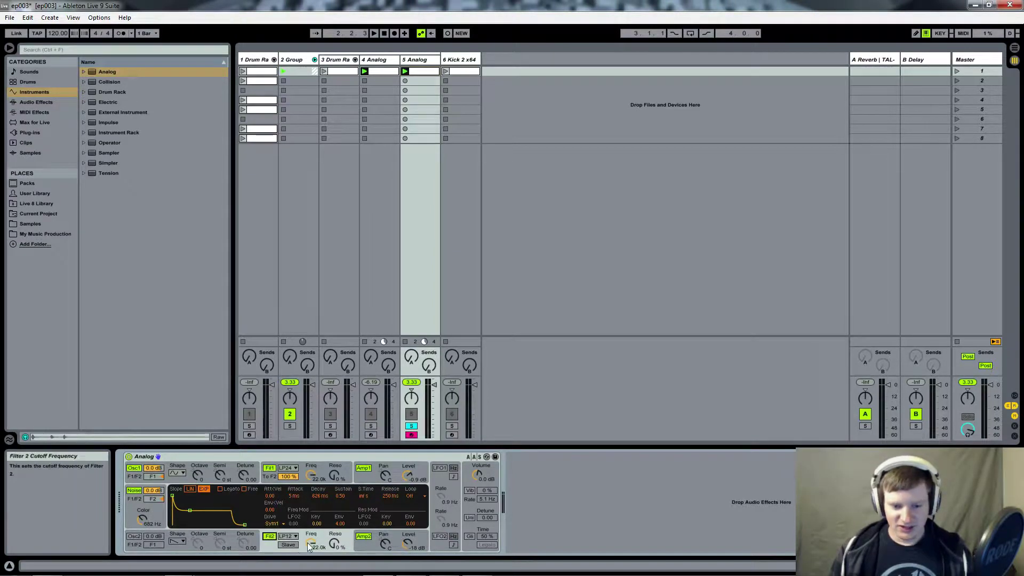
Shape Amp 2's envelope into a short noise burst with zero sustain and a decay of about 79 ms, checking it in playback.
click(364, 545)
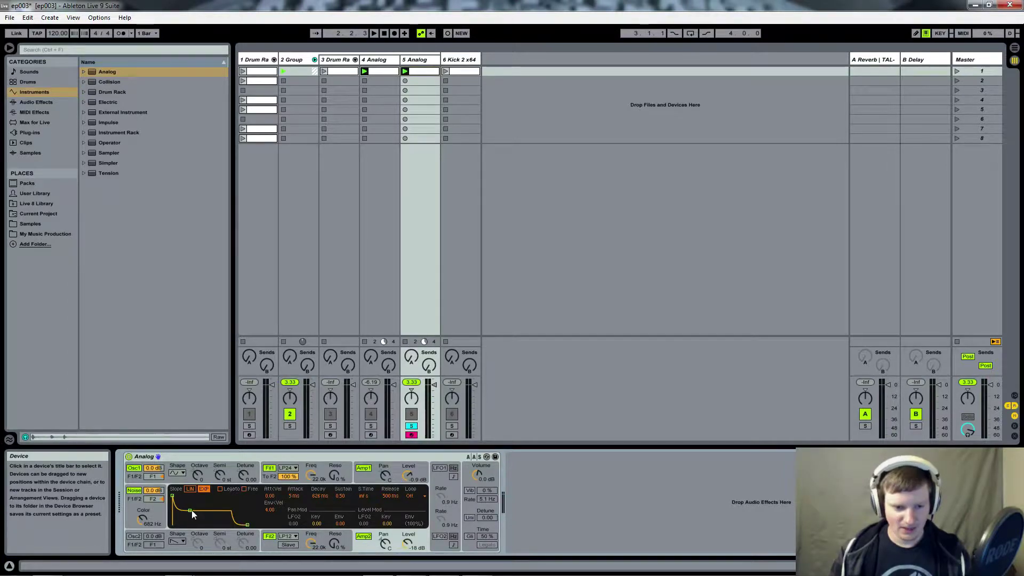
drag(191, 512, 184, 525)
key(space)
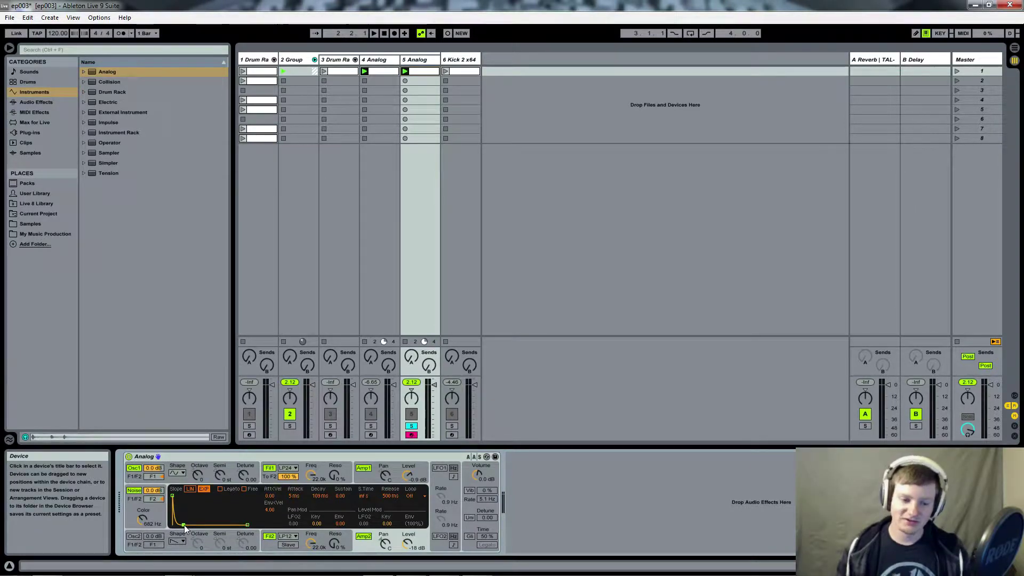
key(space)
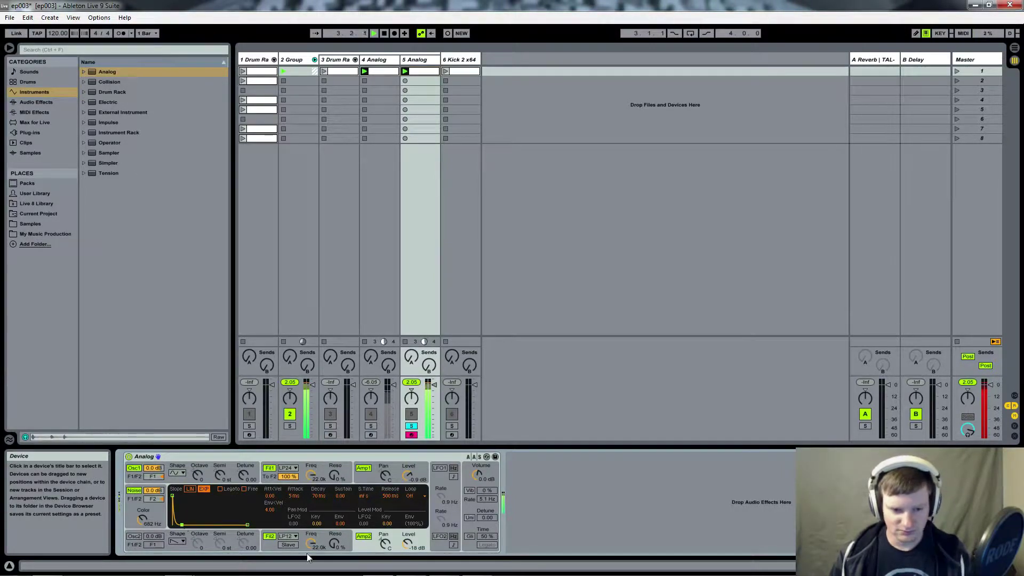
Lower Filter 2's cutoff frequency to 640 Hz and set the noise color to 1.2 kHz while listening to the loop.
drag(311, 543, 312, 564)
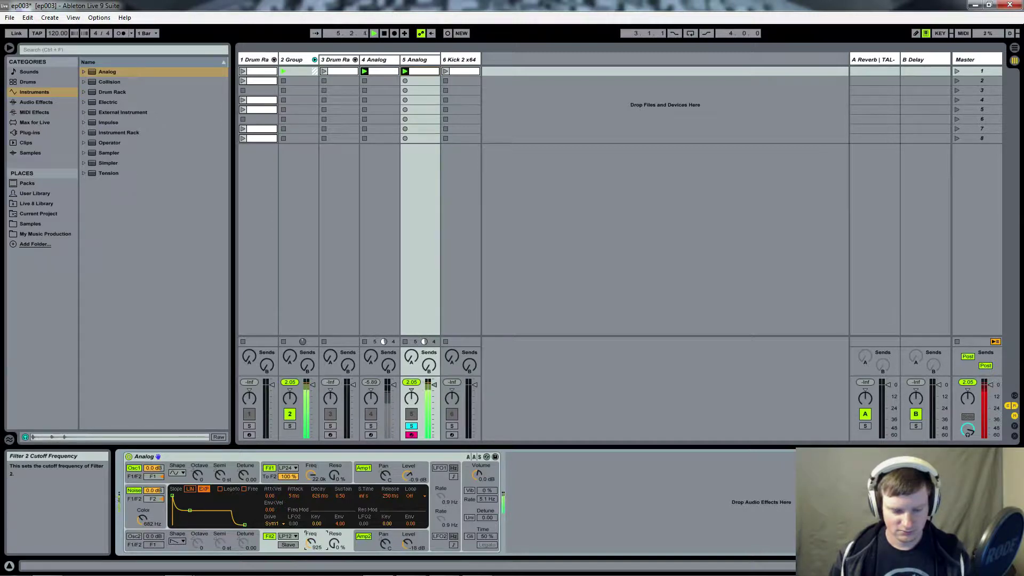
drag(312, 565, 312, 566)
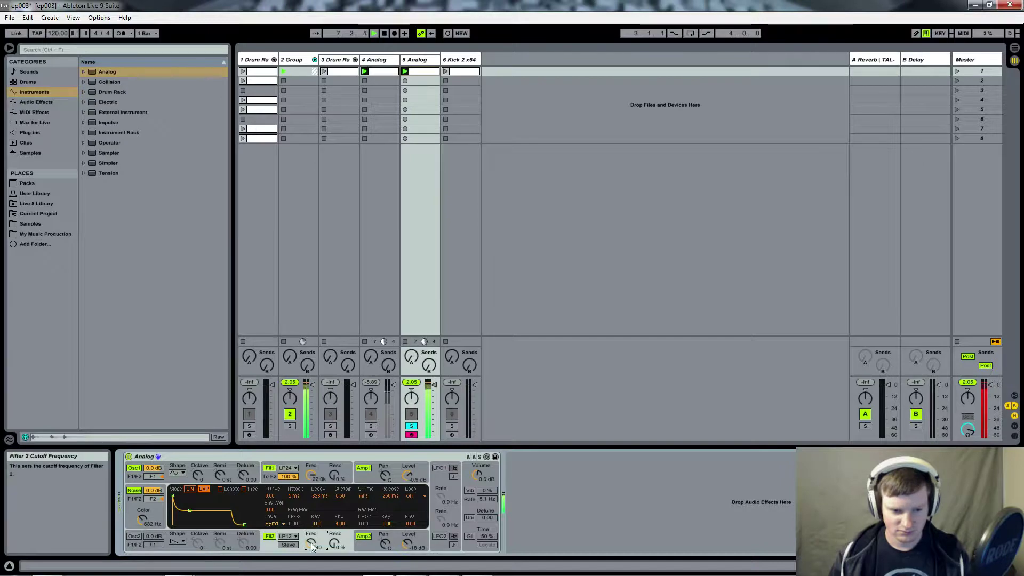
key(space)
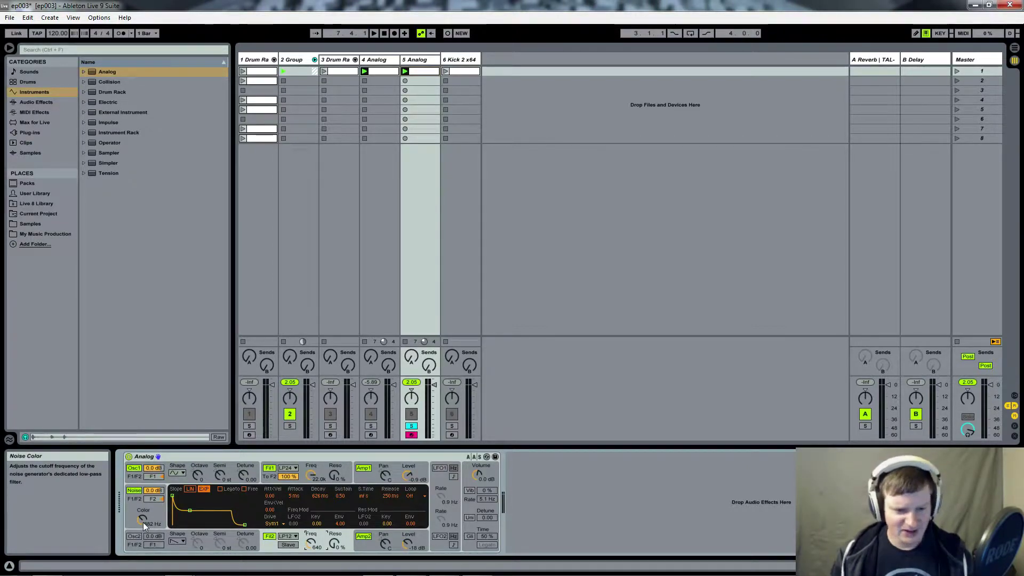
key(space)
mouse_move(142, 519)
mouse_down()
mouse_move(142, 503)
mouse_move(143, 522)
mouse_up()
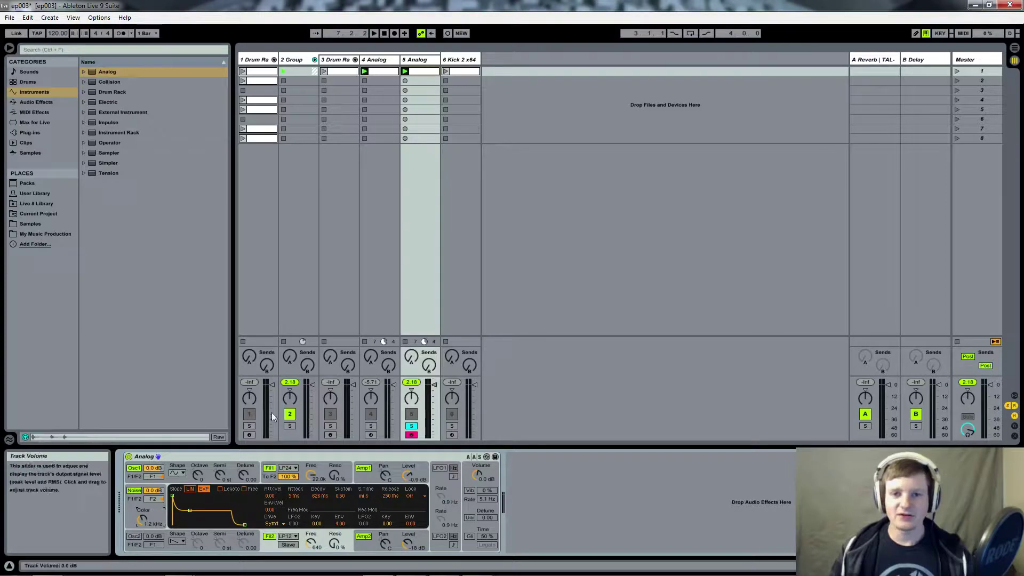
Unsolo and deactivate the 5 Analog track, stop its clip, and listen to the finished kick on 4 Analog.
click(411, 426)
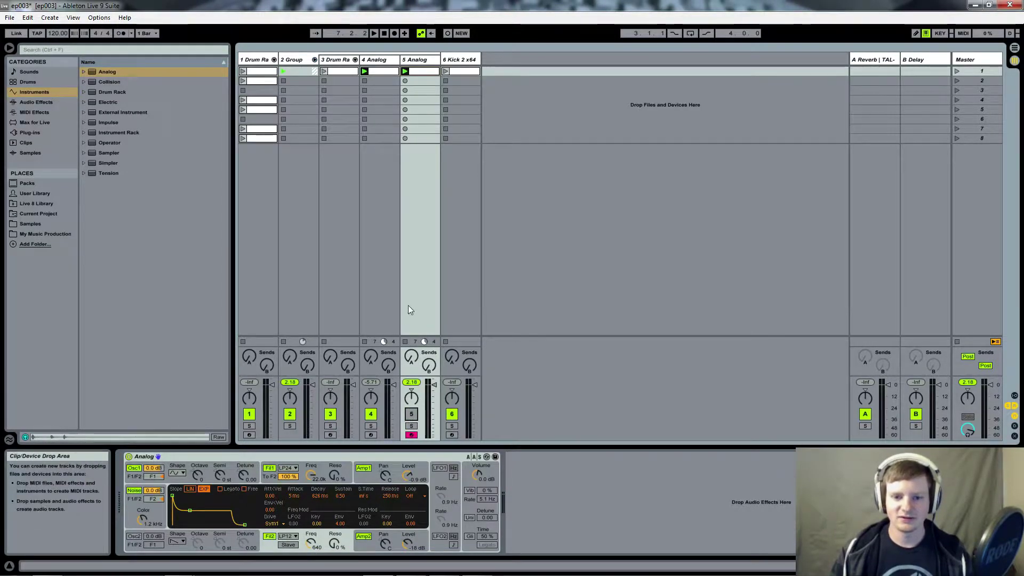
click(405, 341)
click(378, 60)
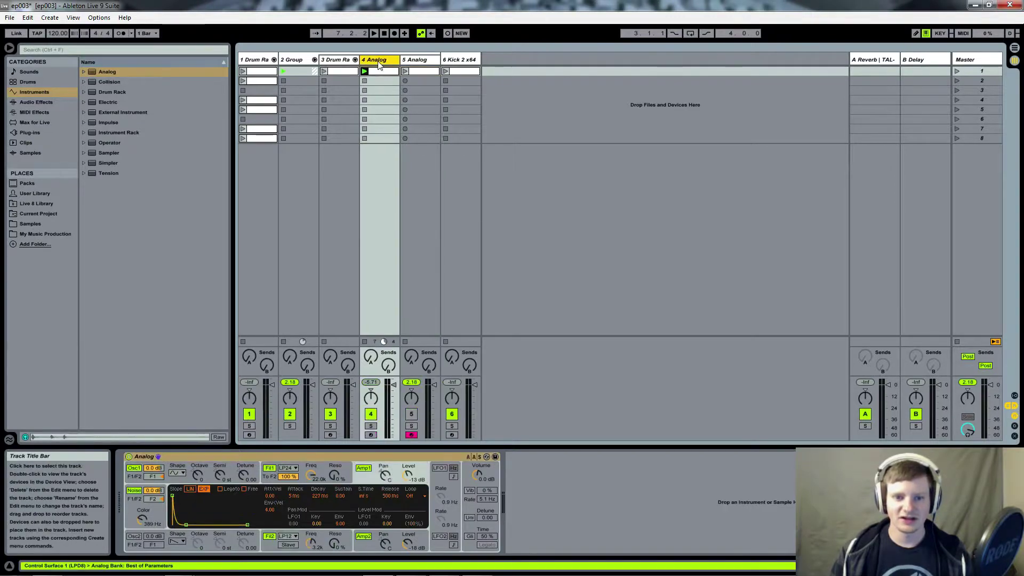
key(space)
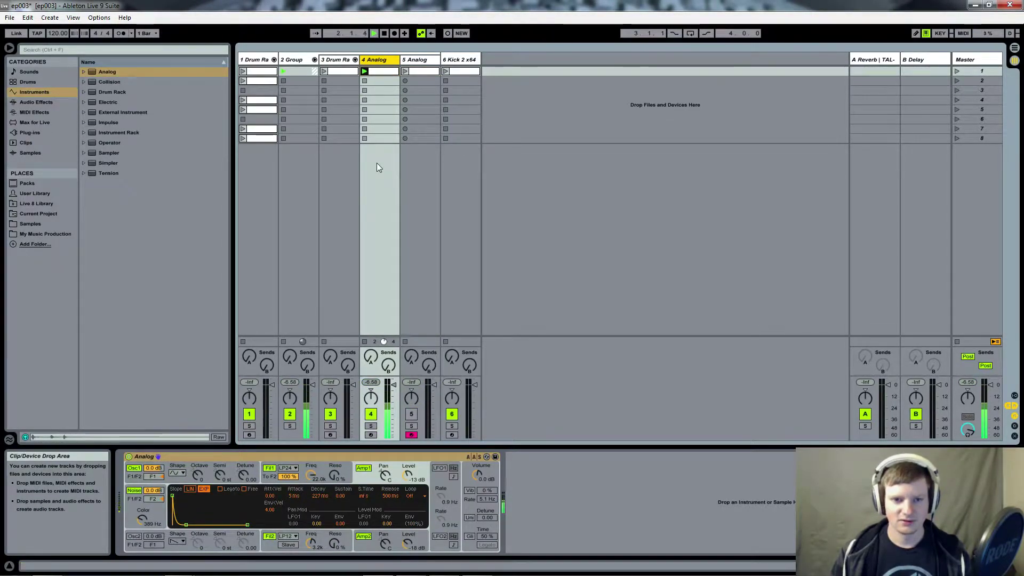
key(space)
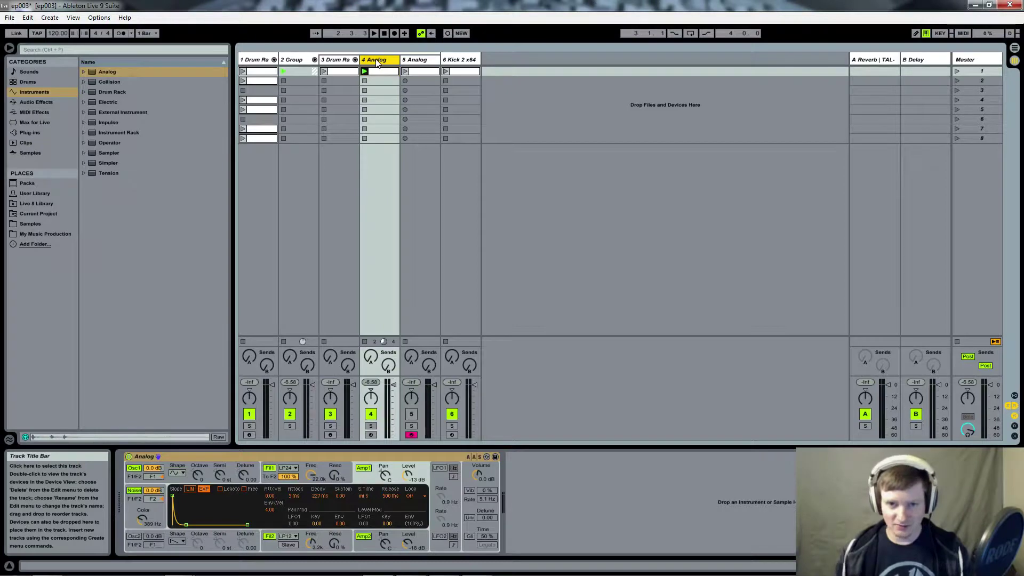
Open the first clip on the 3 Drum Rack track and delete its C1 notes, keeping the SERAPH KICK 1 notes.
click(334, 62)
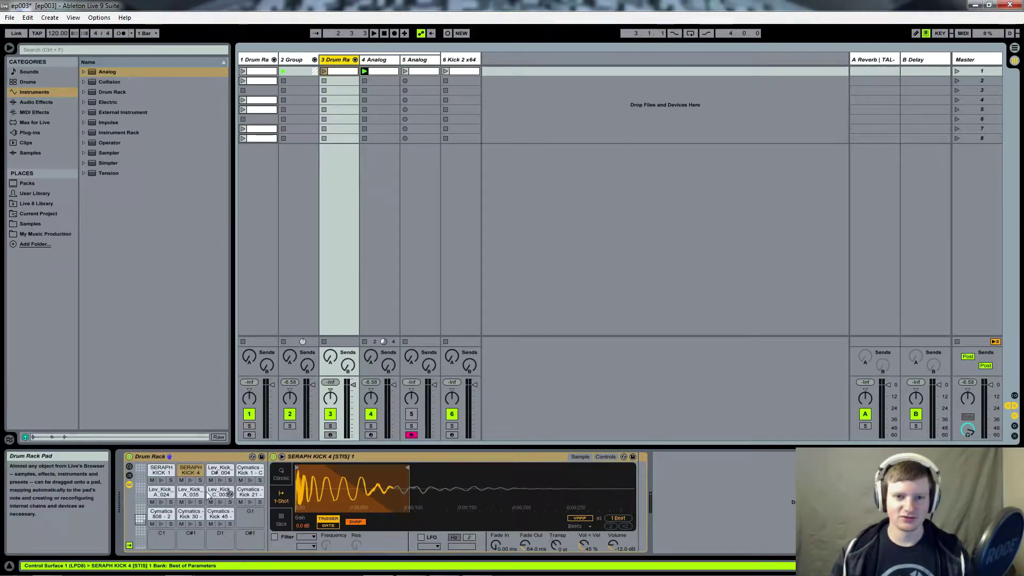
click(341, 72)
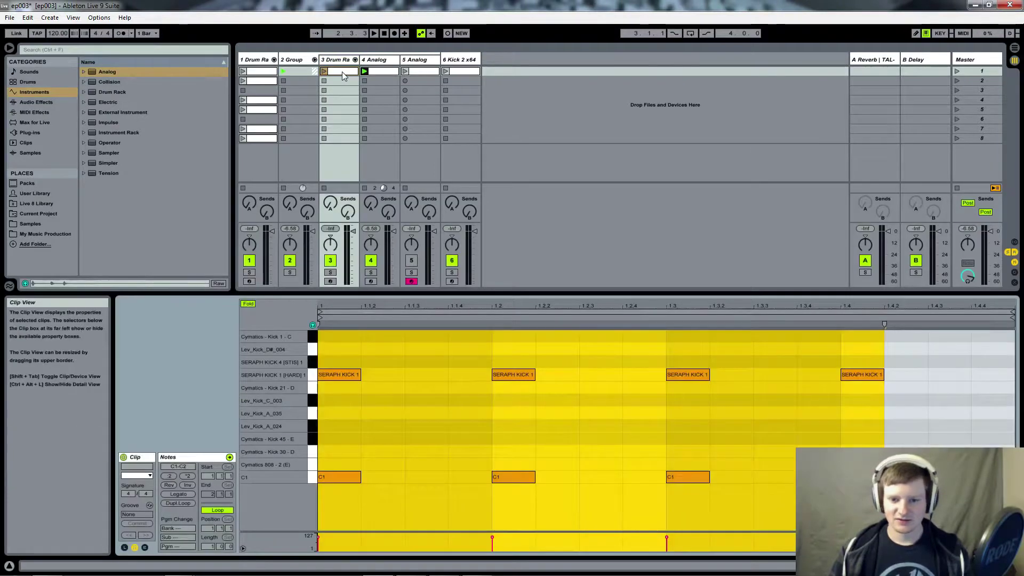
drag(336, 453, 795, 501)
key(Delete)
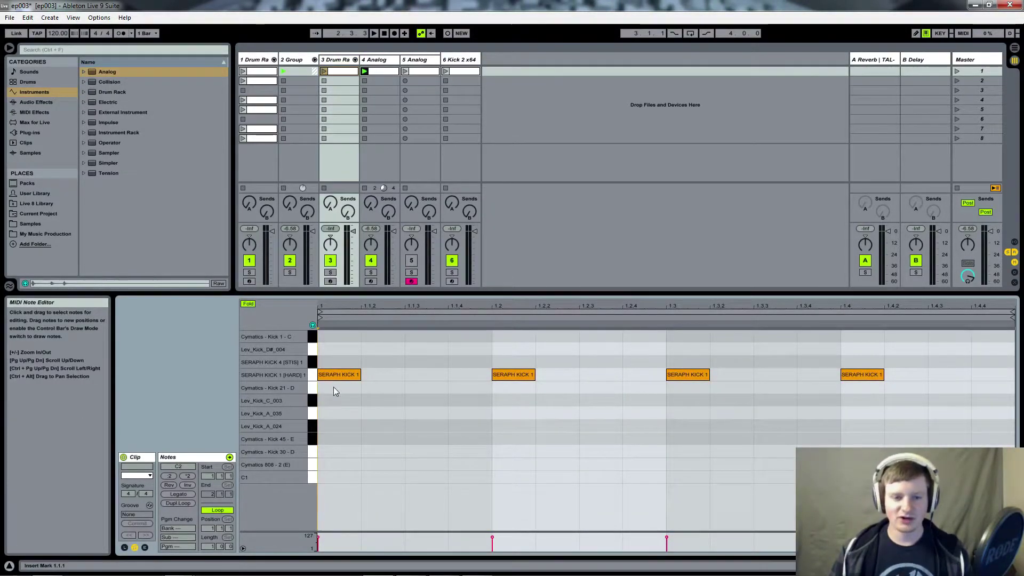
Launch the group's first row of clips to hear the layers together and open the 4 Analog clip.
click(283, 71)
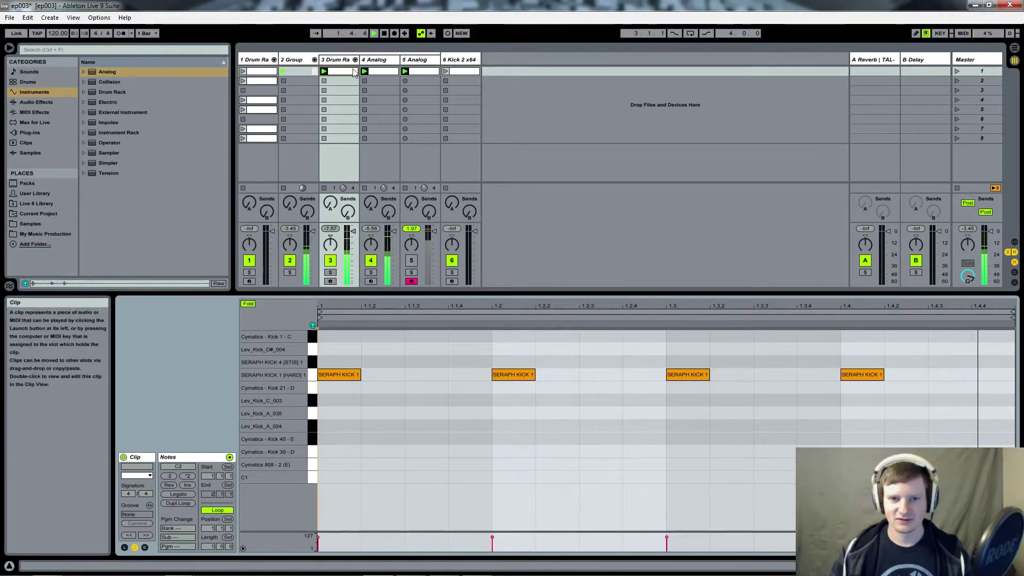
click(376, 72)
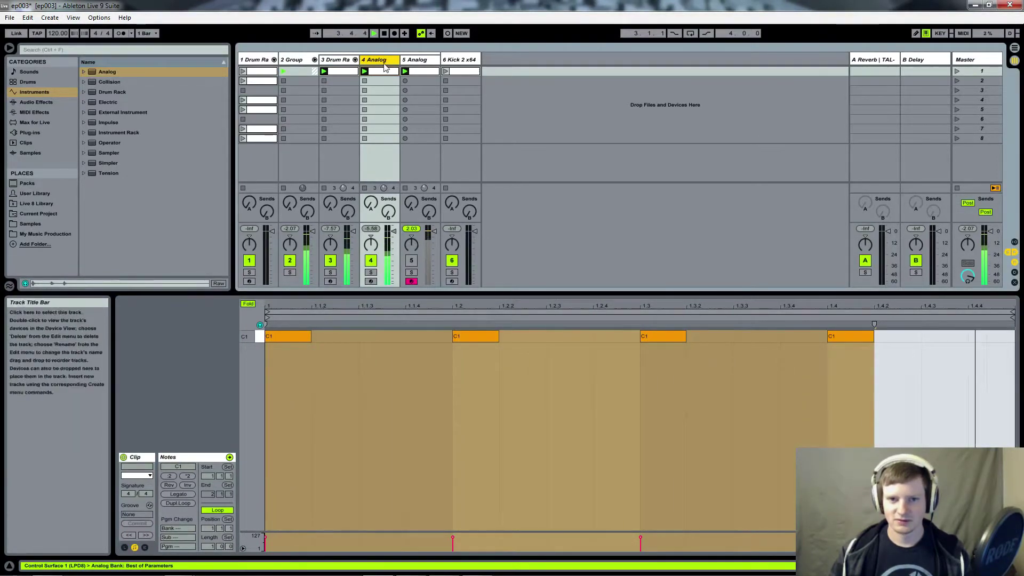
Show the 4 Analog track's instrument and raise its Amp1 level to -0.1 dB.
double_click(384, 61)
drag(408, 475, 408, 463)
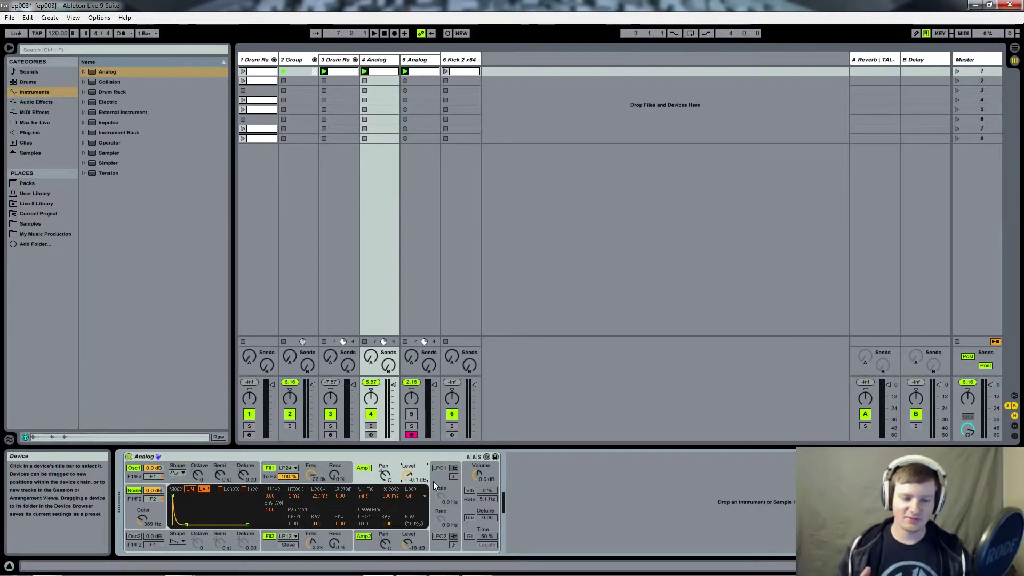
Unfold the 4 Analog clip's note view, transpose all its notes up to C3 to audition the pitch, and return them to C1.
double_click(385, 72)
click(248, 305)
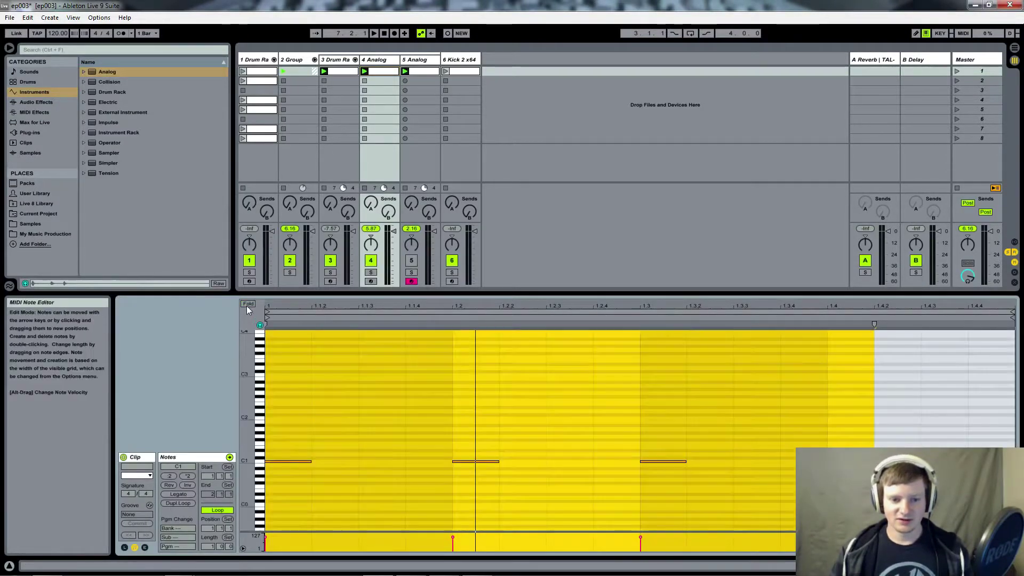
drag(289, 441, 846, 522)
key(Up)
key(Up)
key(Up)
key(Up)
key(Up)
key(Up)
key(Up)
key(Up)
key(Up)
key(Up)
key(Up)
key(Up)
key(Up)
key(Up)
key(Up)
key(Up)
key(Up)
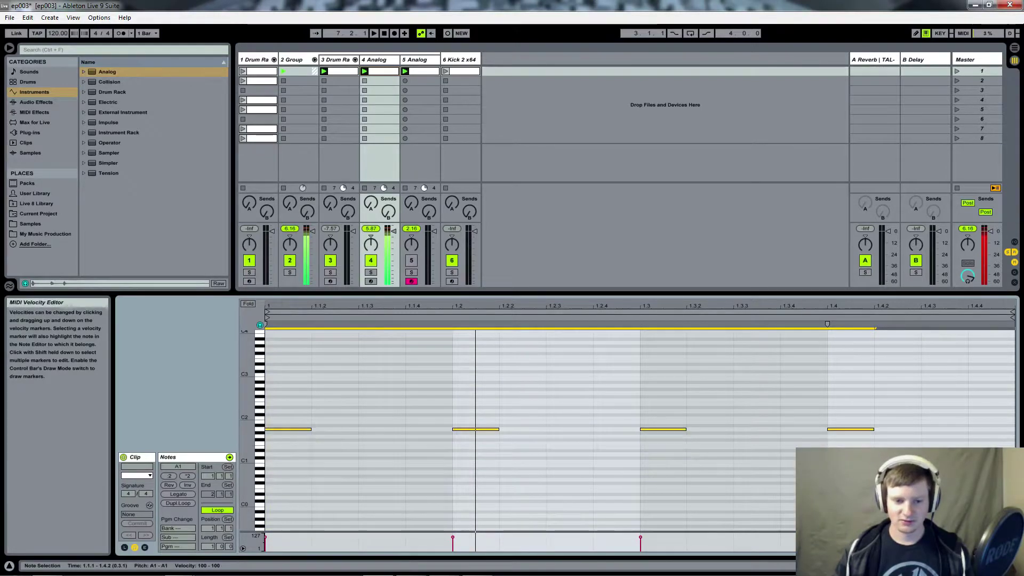
key(Up)
key(Up)
key(Up)
key(Up)
key(Up)
key(Up)
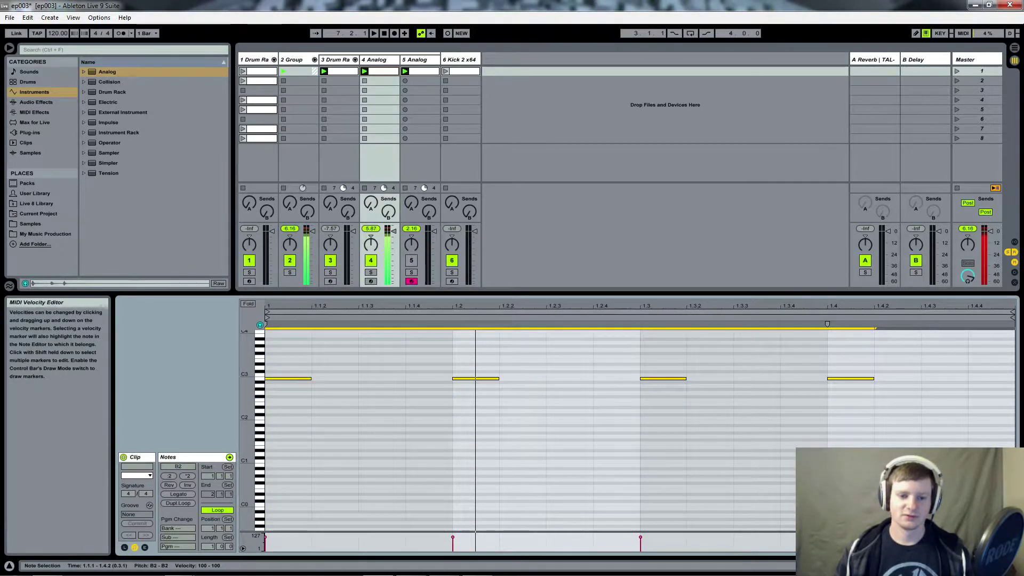
key(Up)
key(shift+Down)
key(shift+Down)
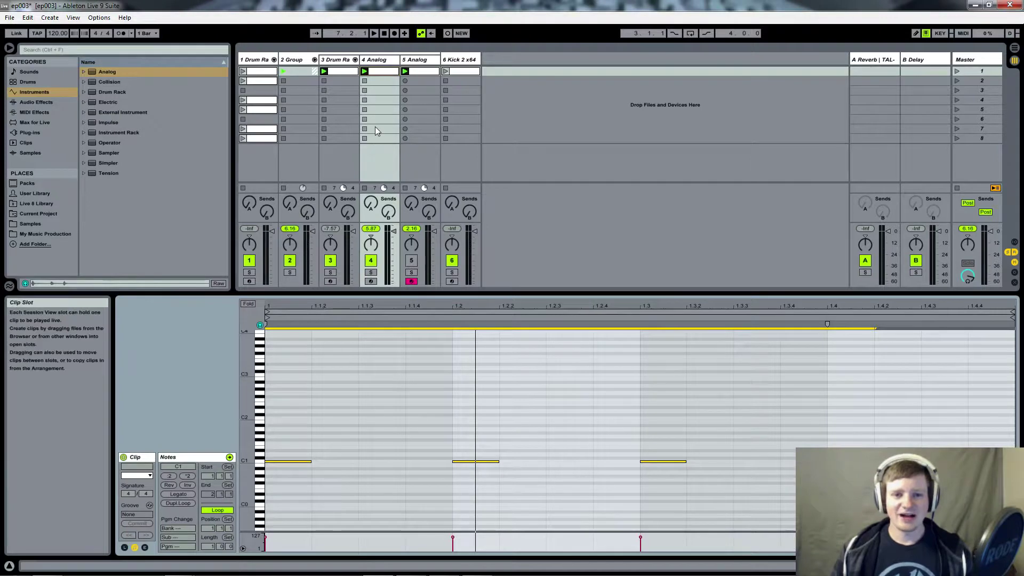
Stop the group's clips and open the Kick 2 plug-in on the 6 Kick 2 x64 track in its demo version.
click(282, 189)
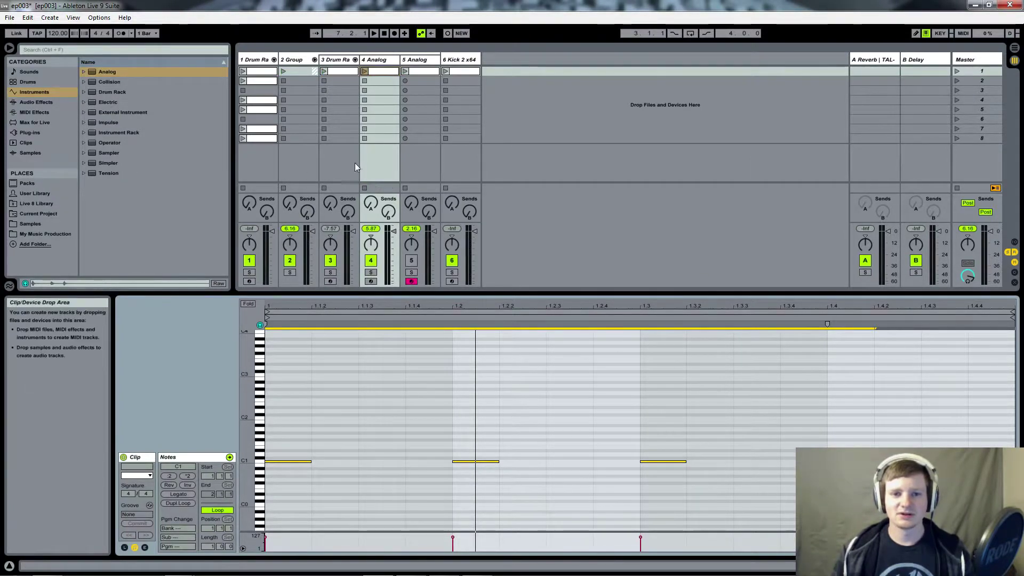
click(462, 71)
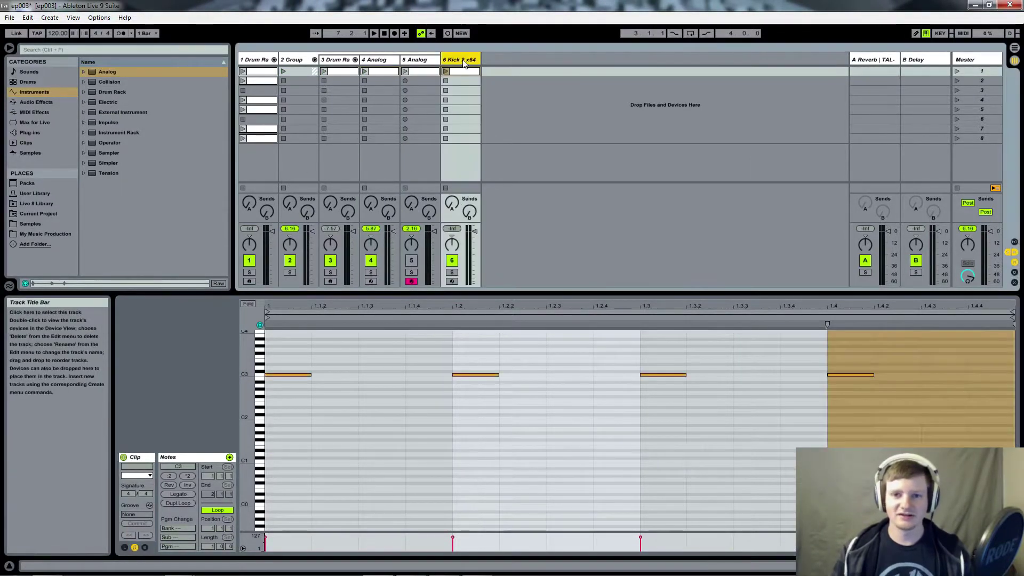
double_click(464, 61)
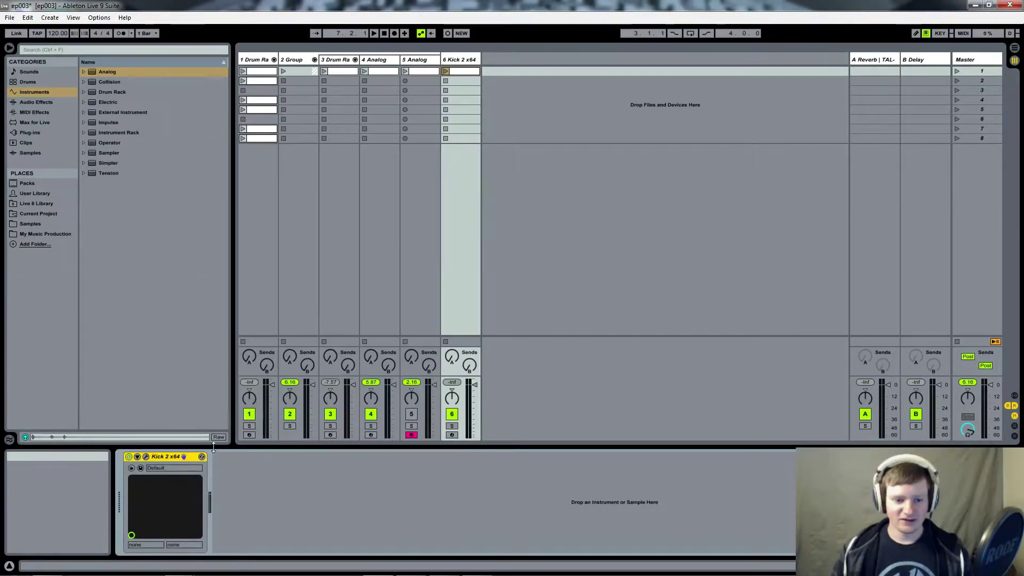
click(149, 457)
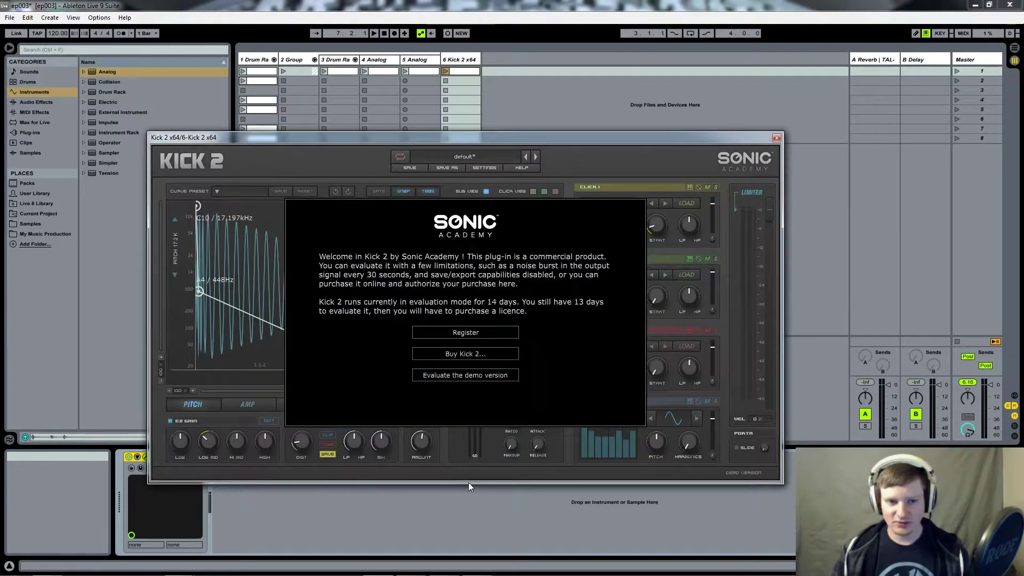
click(481, 376)
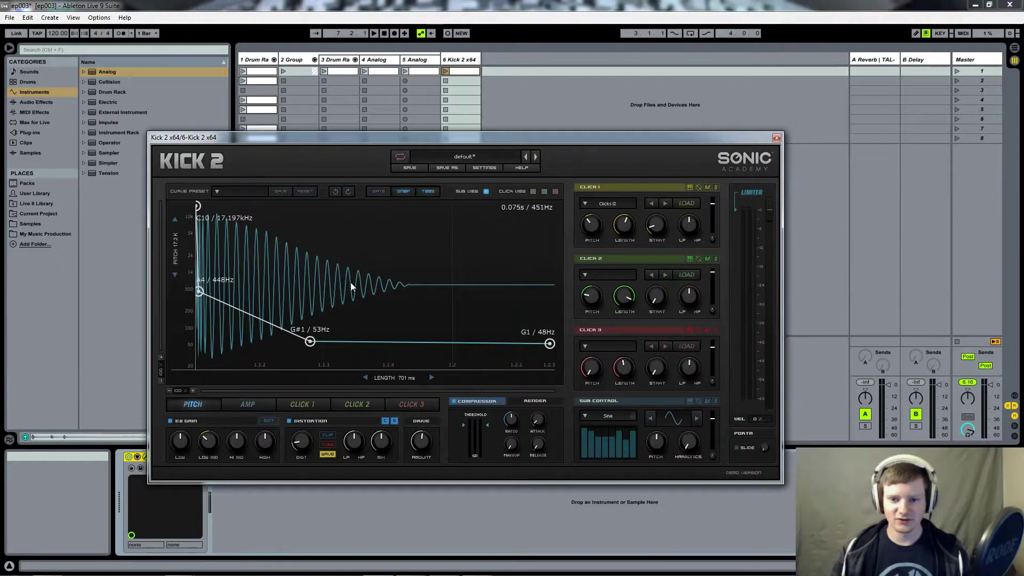
Step the sub oscillator's waveform preset in Kick 2 forward to Snare2.
click(697, 418)
click(697, 418)
click(697, 418)
click(696, 420)
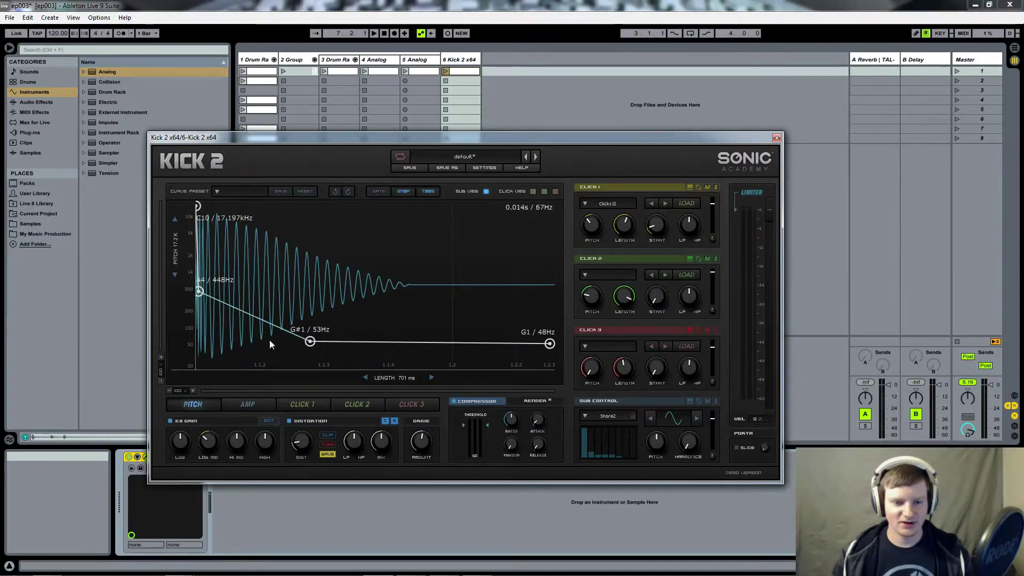
View Kick 2's Amp, Click 1, Click 2 and Click 3 envelopes one after another.
click(248, 406)
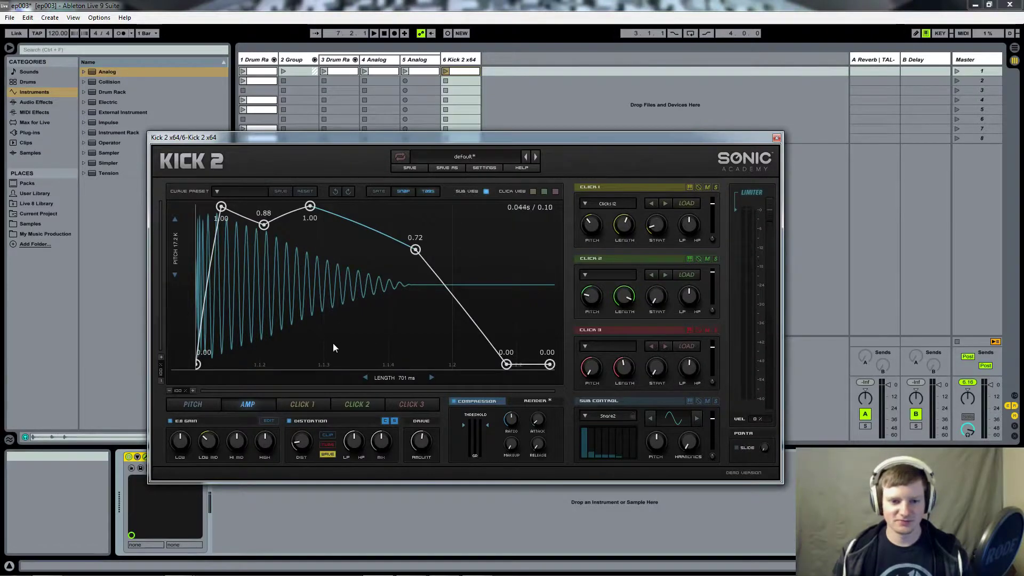
click(302, 405)
click(357, 406)
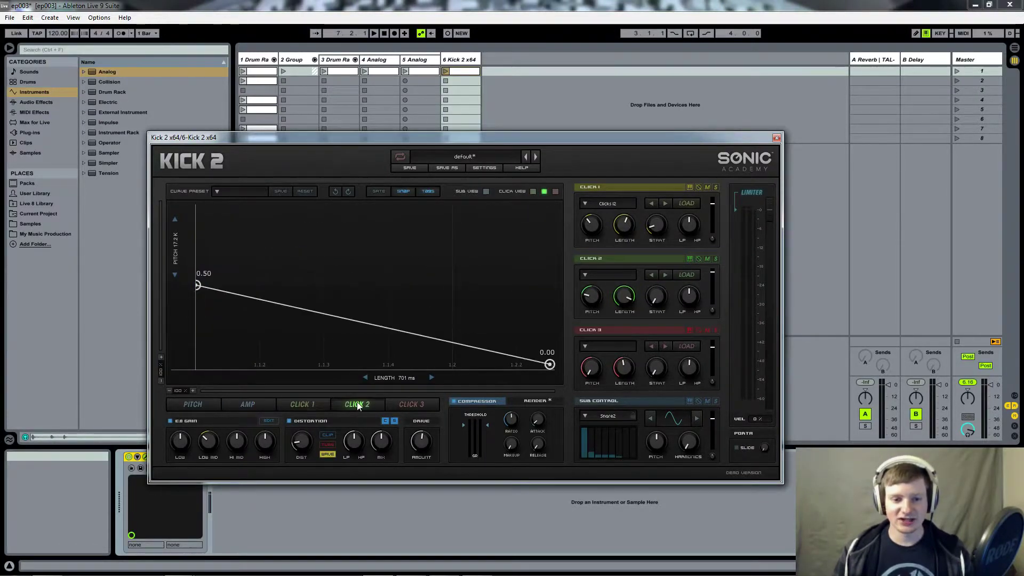
click(414, 405)
click(365, 405)
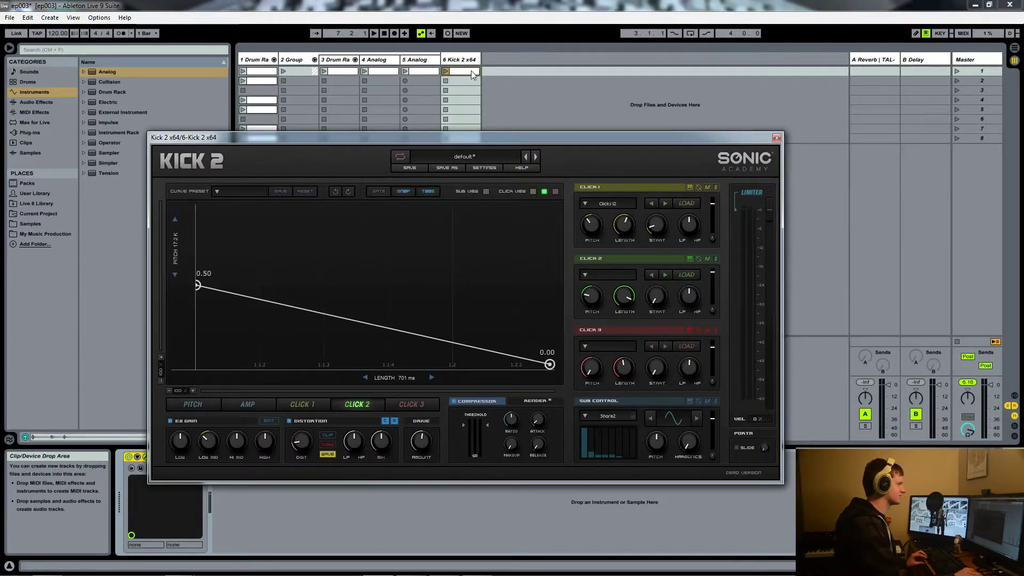
Solo the 6 Kick 2 x64 track and launch its first clip, keeping the plug-in window clear of the clip slots.
drag(469, 137, 565, 457)
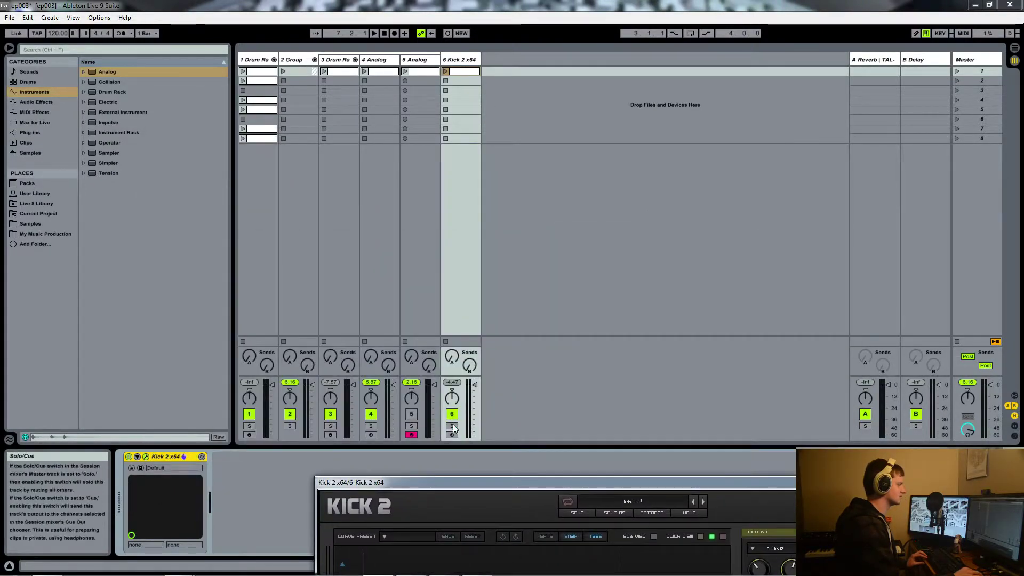
drag(514, 480, 450, 86)
click(446, 71)
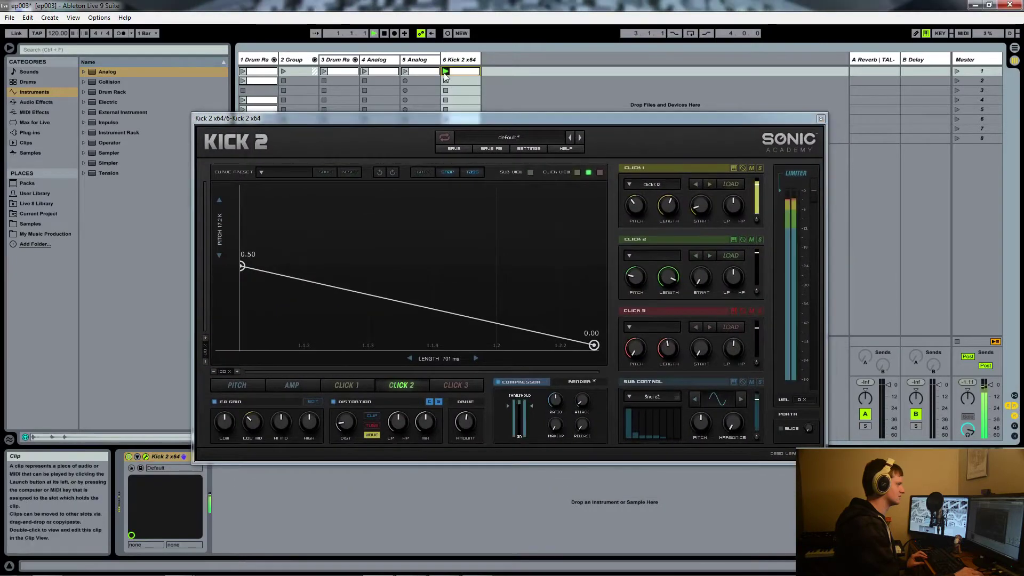
drag(595, 120, 595, 158)
Step the Click 1 sample forward to Clicks15 while the clip plays, and close the Kick 2 window.
click(702, 210)
click(702, 210)
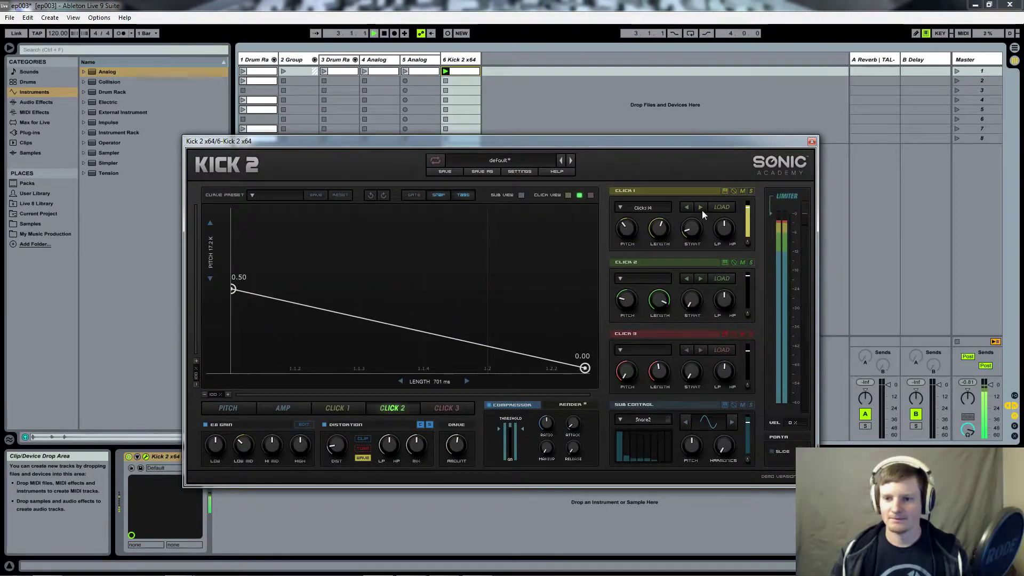
click(702, 210)
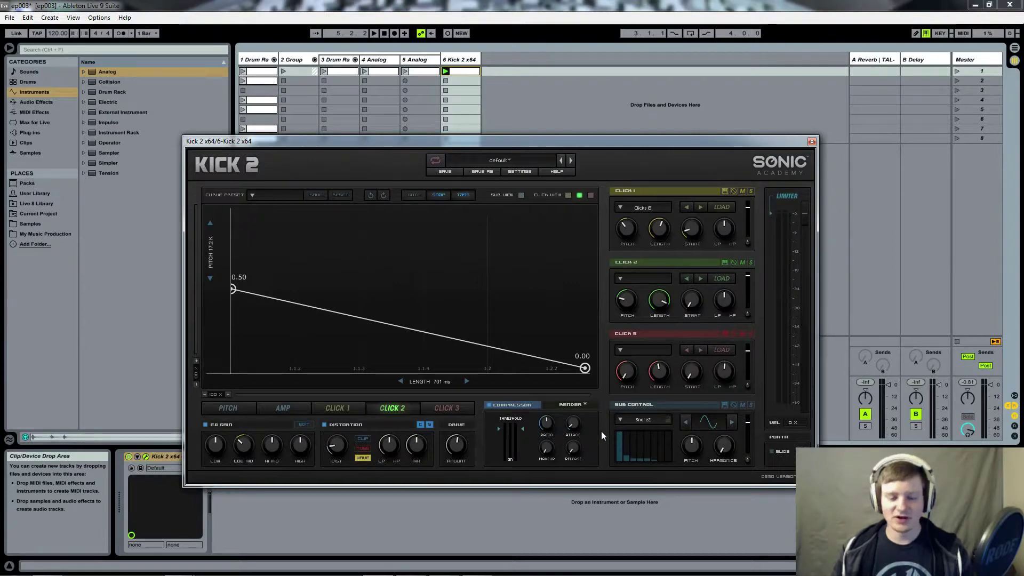
click(812, 142)
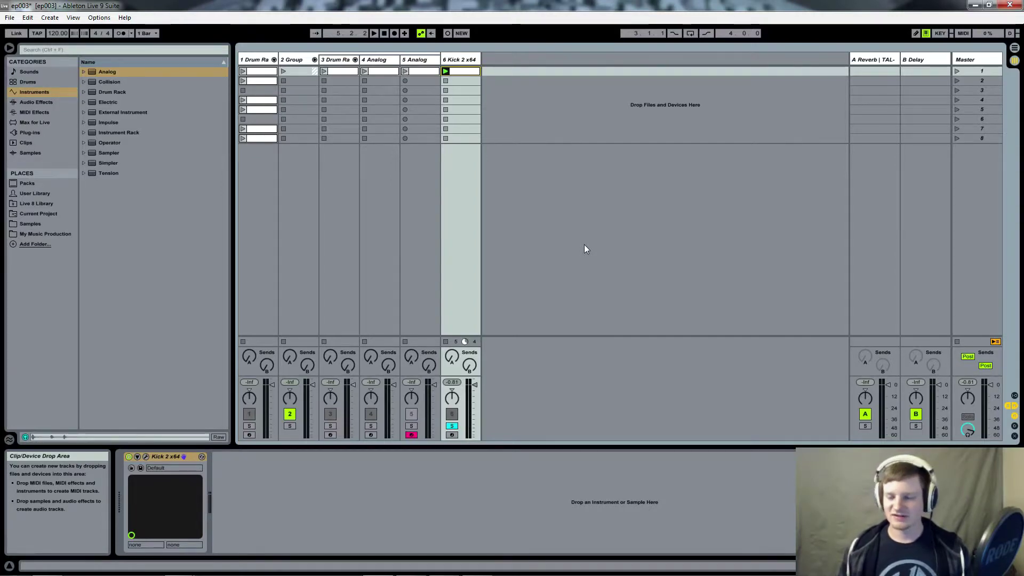
Show the snare pads in the 1 Drum Rack track's rack, select its fourth-row clip and solo the track.
click(257, 57)
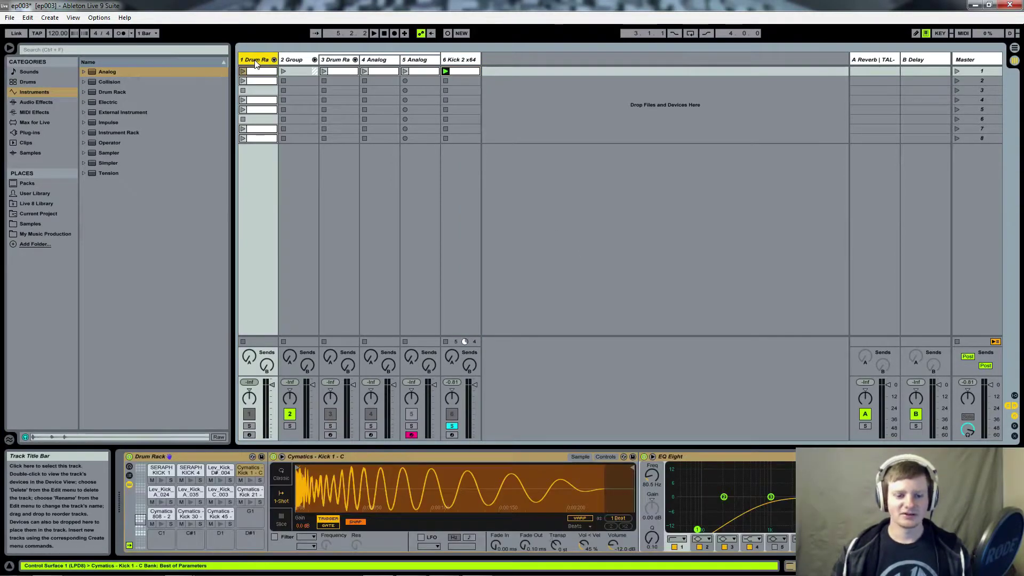
click(140, 534)
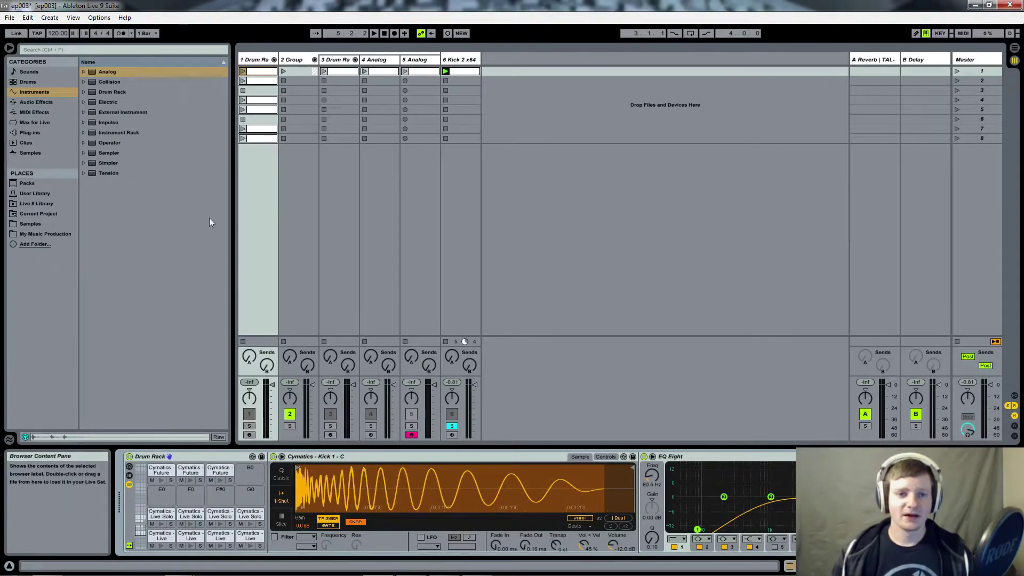
click(262, 104)
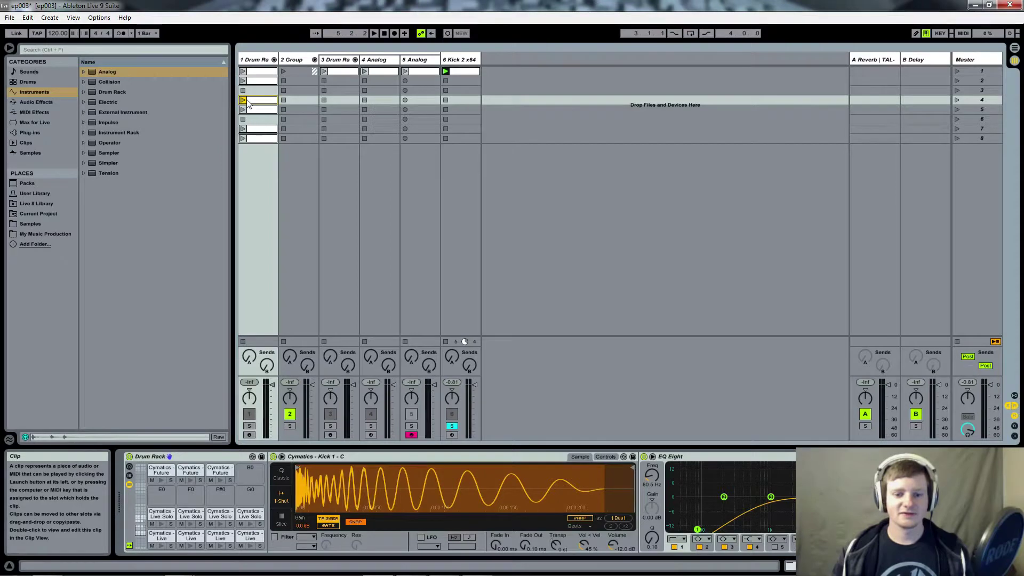
click(250, 426)
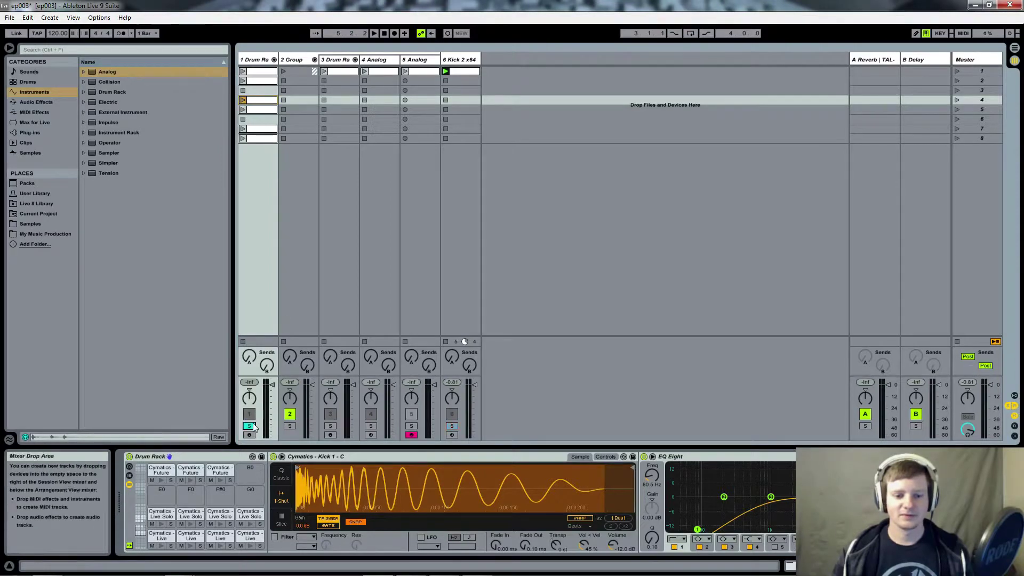
Open the fourth-row Drum Rack clip, select its two stacked Future House snare notes, and listen to the fourth- and fifth-row clips.
double_click(255, 102)
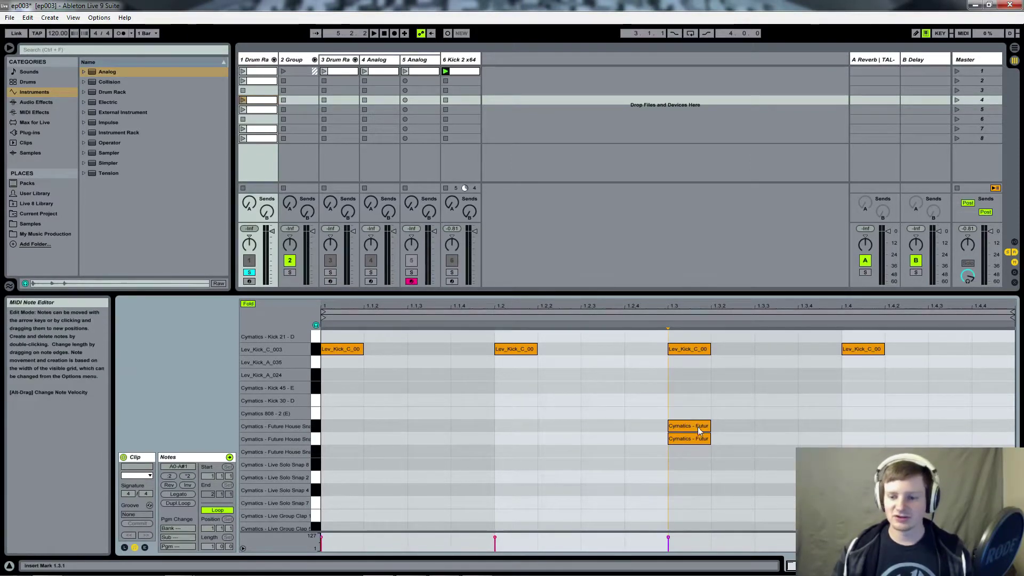
drag(686, 412, 697, 433)
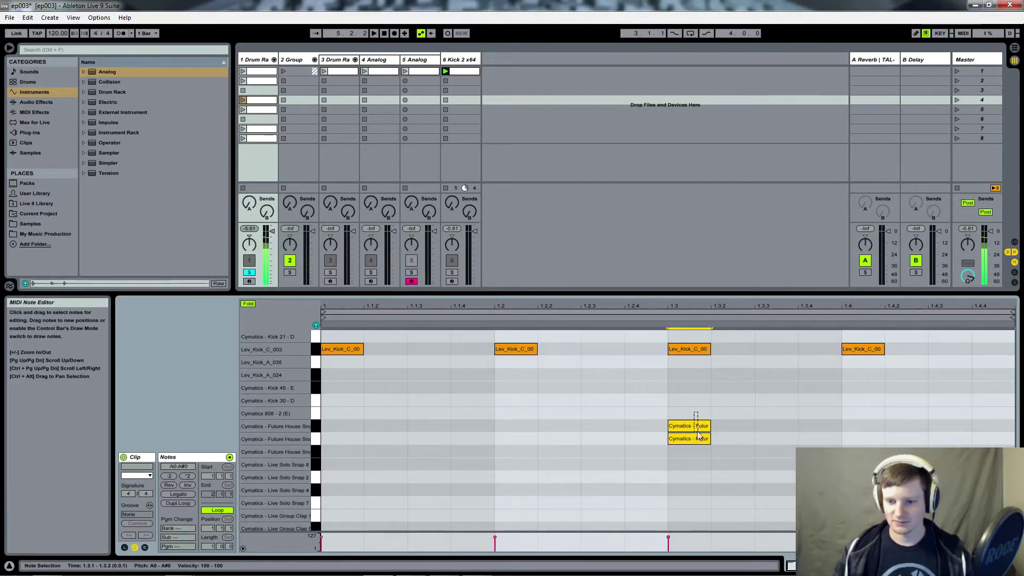
click(243, 101)
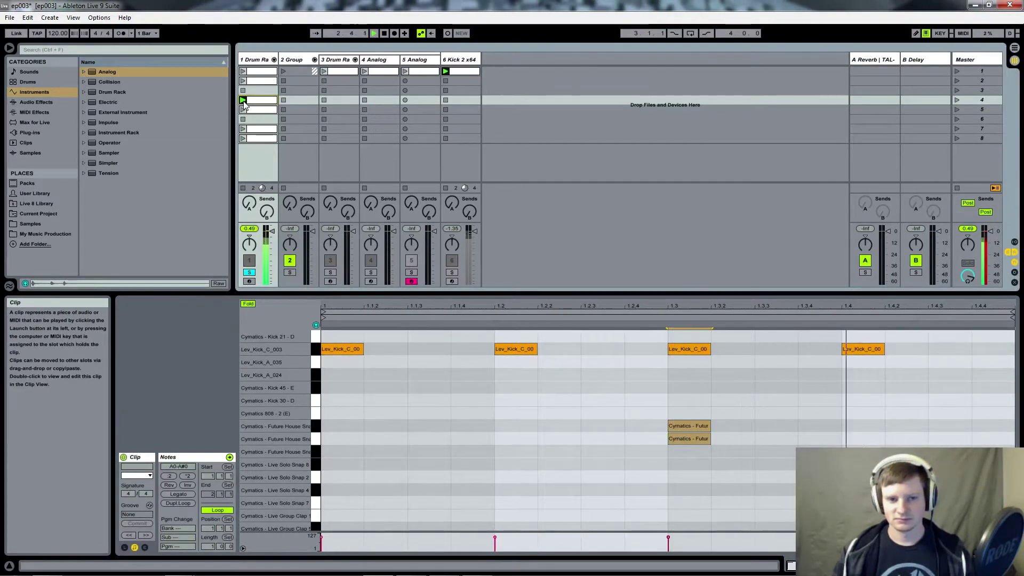
click(246, 110)
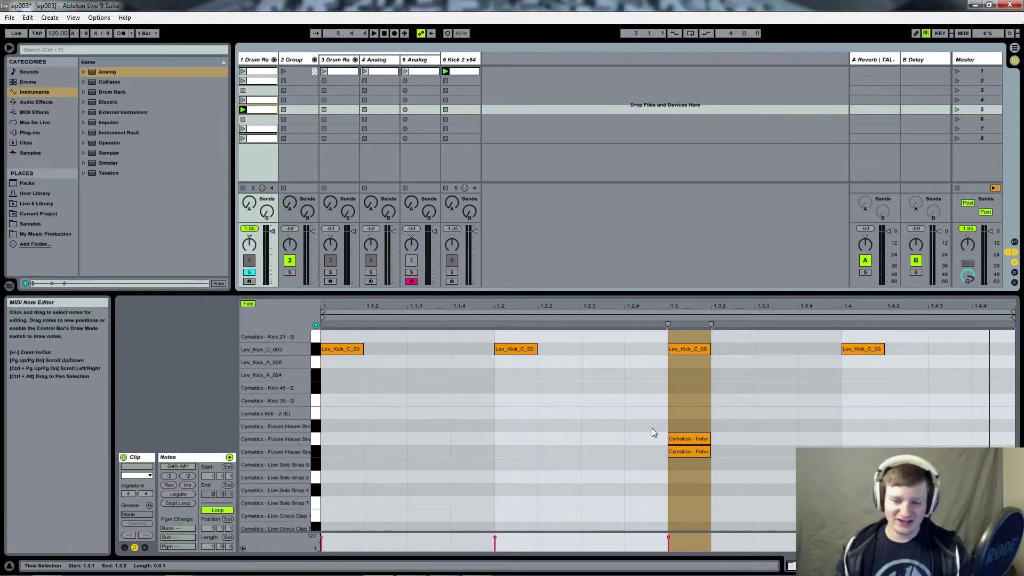
Return to the Drum Rack device, play the fourth-row clip and inspect the Future House Snare 4 and Snare 7 pads.
click(259, 61)
double_click(258, 61)
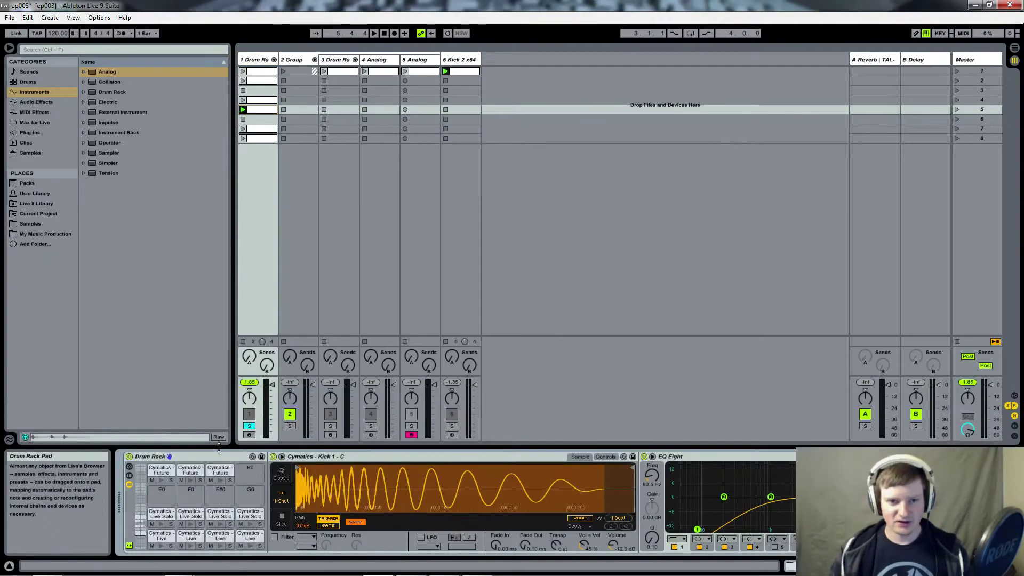
click(242, 100)
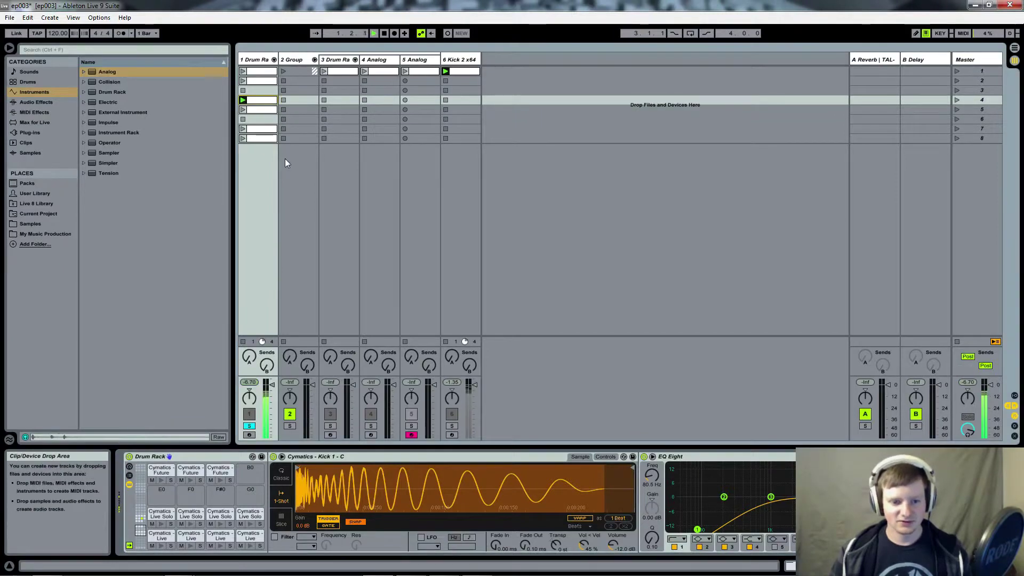
click(193, 471)
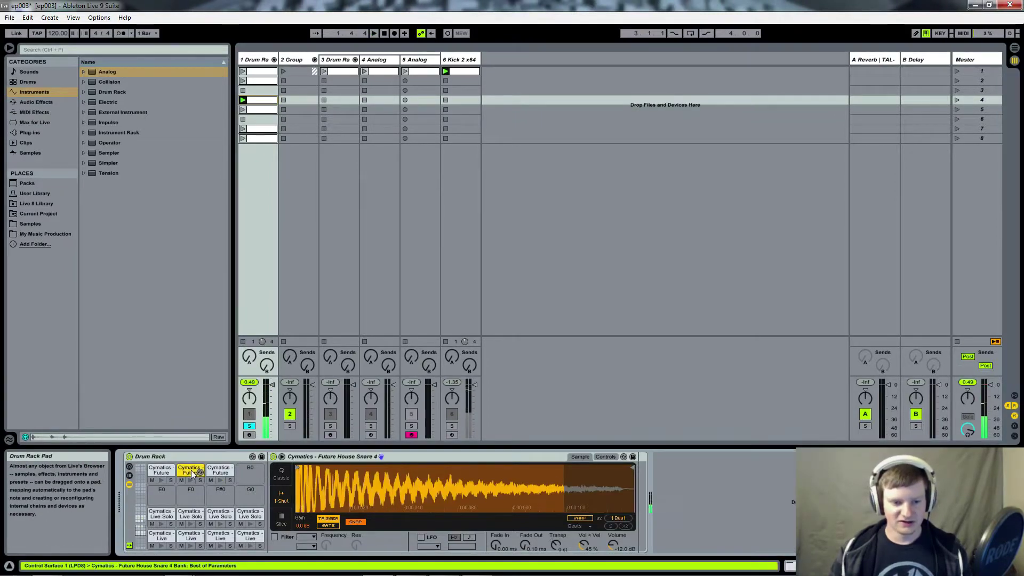
click(217, 473)
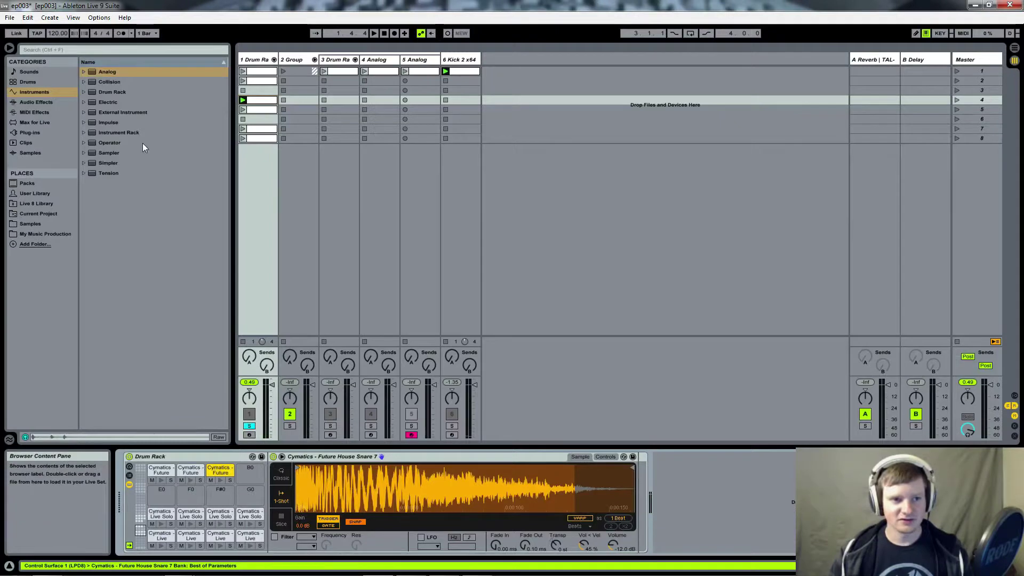
Add an EQ Eight audio effect to both the Future House Snare 4 and Snare 7 pads.
click(49, 106)
click(110, 173)
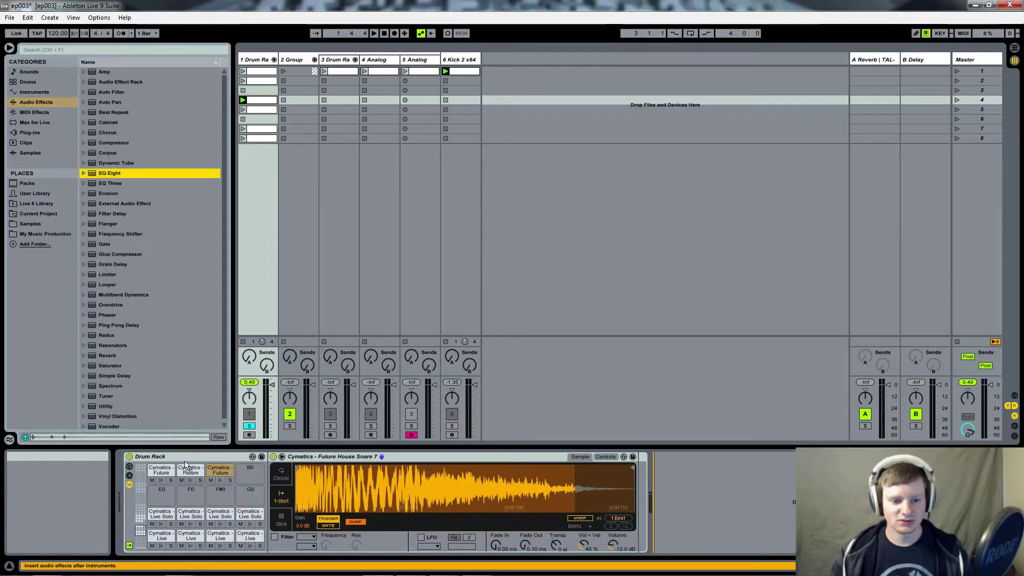
drag(187, 472, 187, 471)
drag(112, 172, 221, 470)
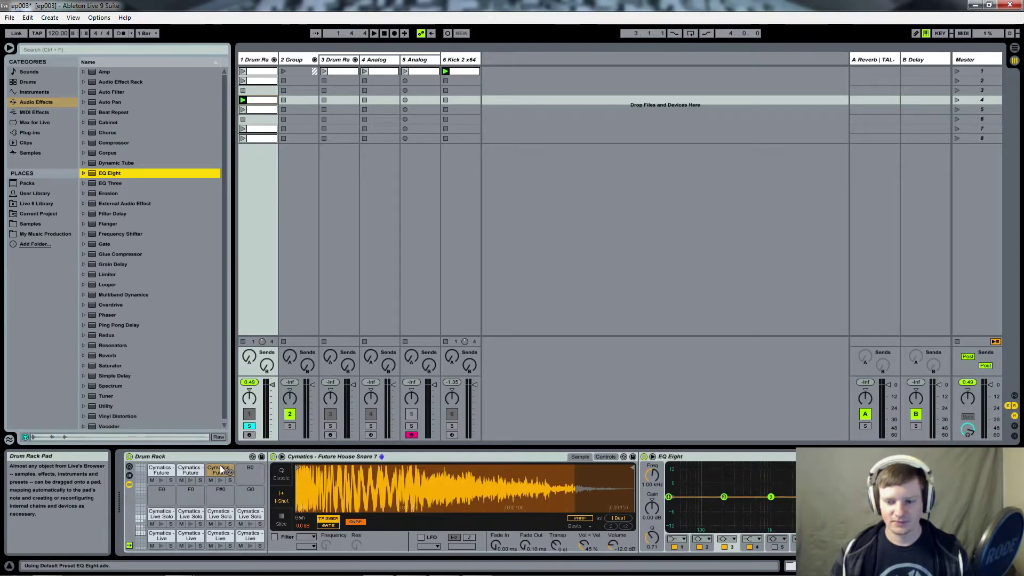
Select the Future House Snare 4 pad and audition its sample twice.
click(190, 470)
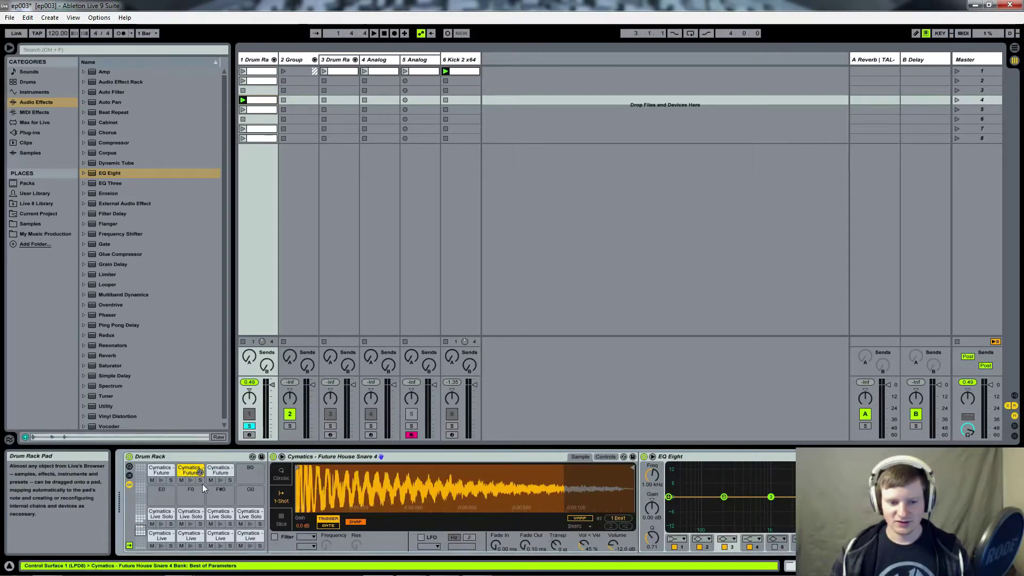
click(192, 481)
click(192, 481)
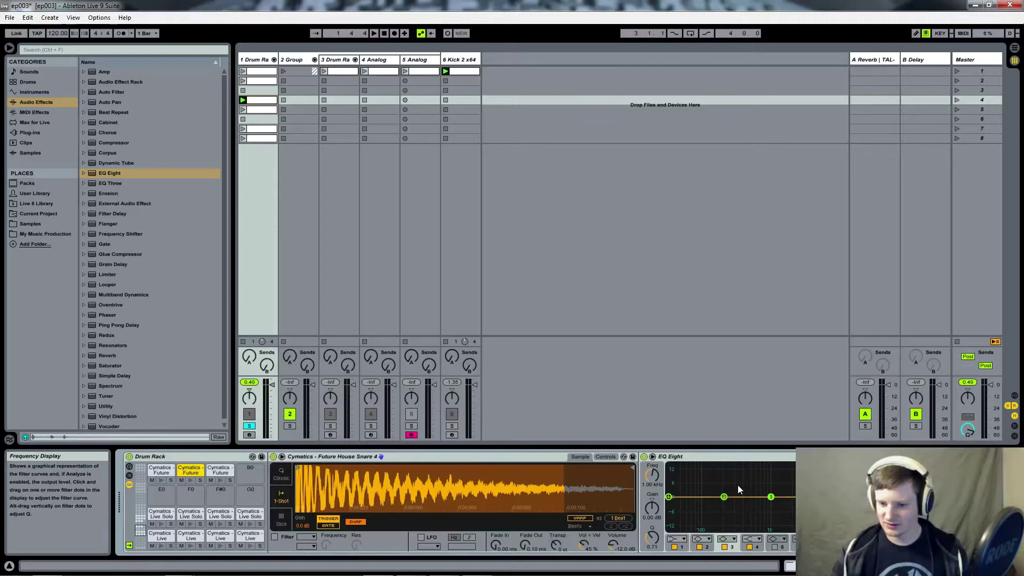
Move EQ Eight band 2 to about 306 Hz on the Future House Snare 4 pad and about 269 Hz on Snare 7.
drag(724, 497, 736, 497)
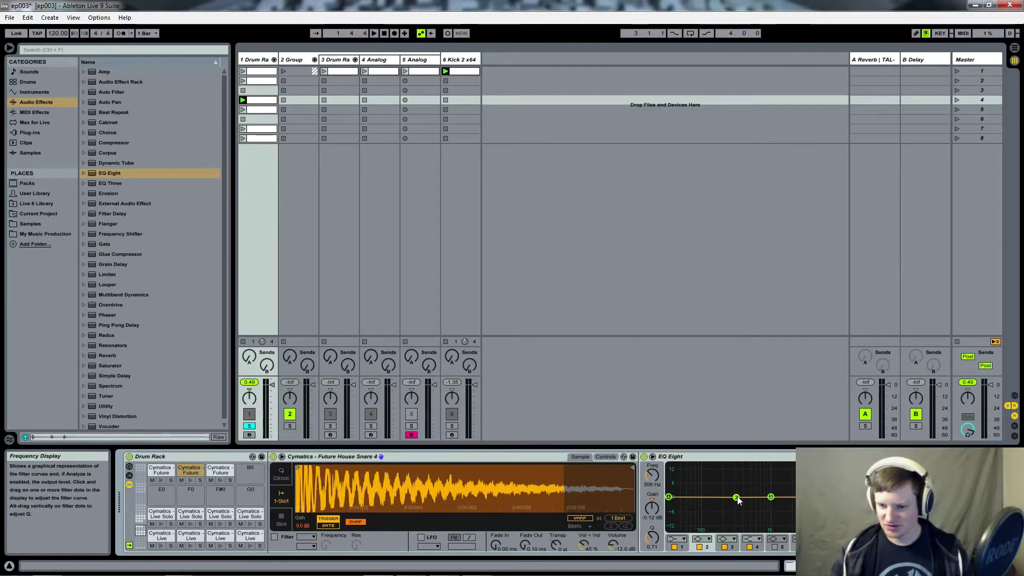
click(221, 472)
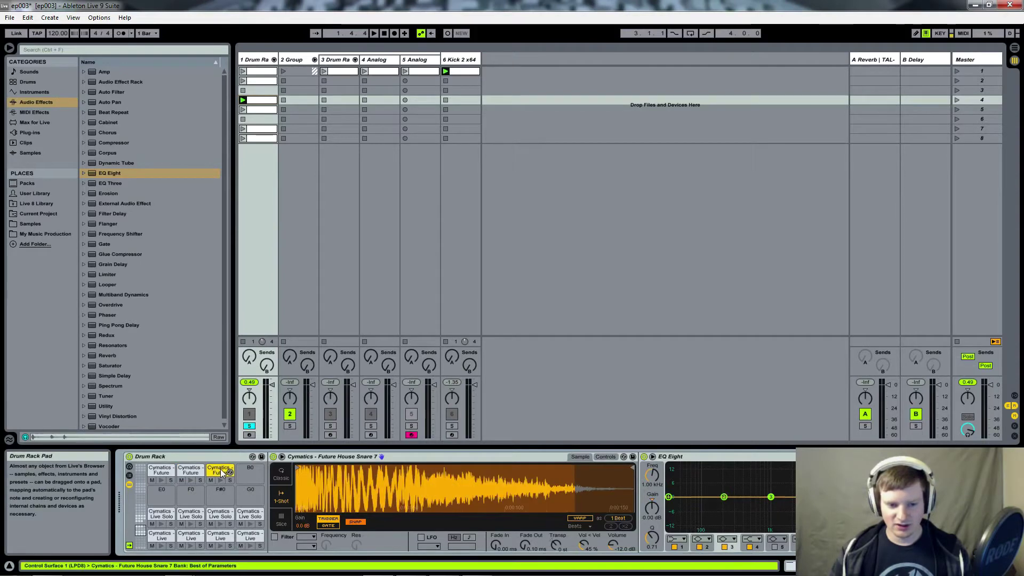
click(220, 480)
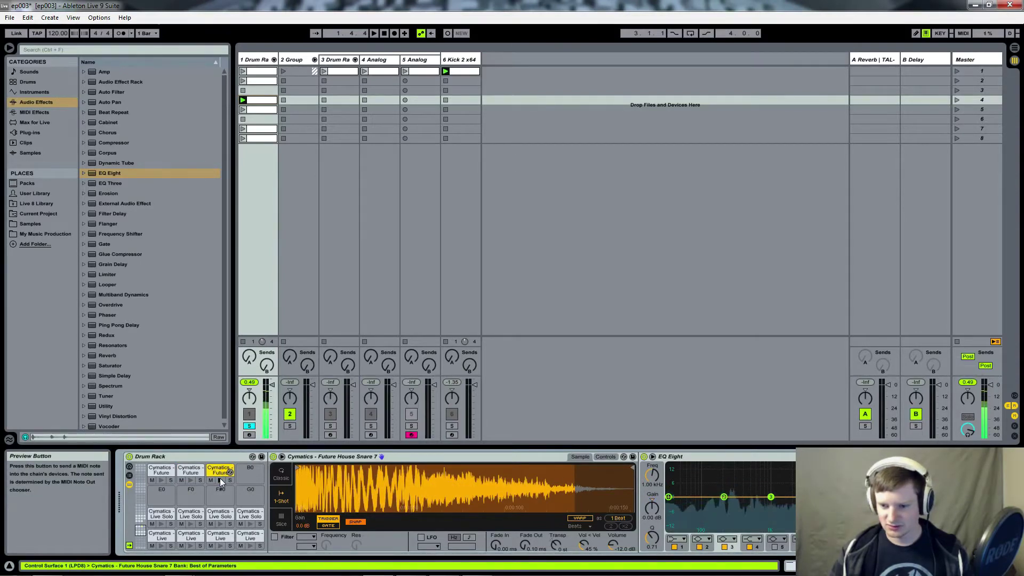
drag(724, 497, 733, 497)
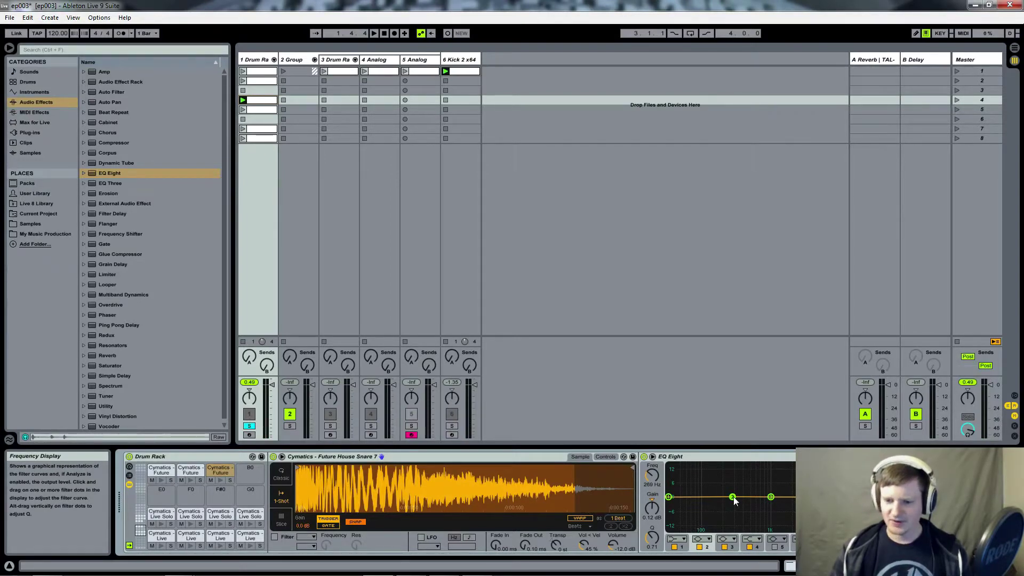
Audition the Future House Snare 7 and Snare 4 pads in turn to compare the two samples.
click(218, 481)
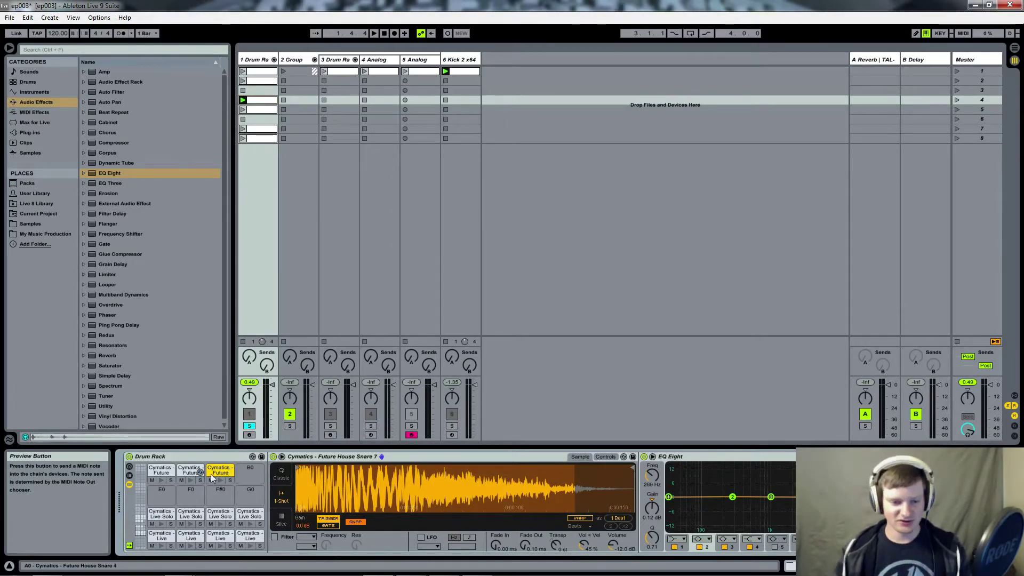
click(190, 480)
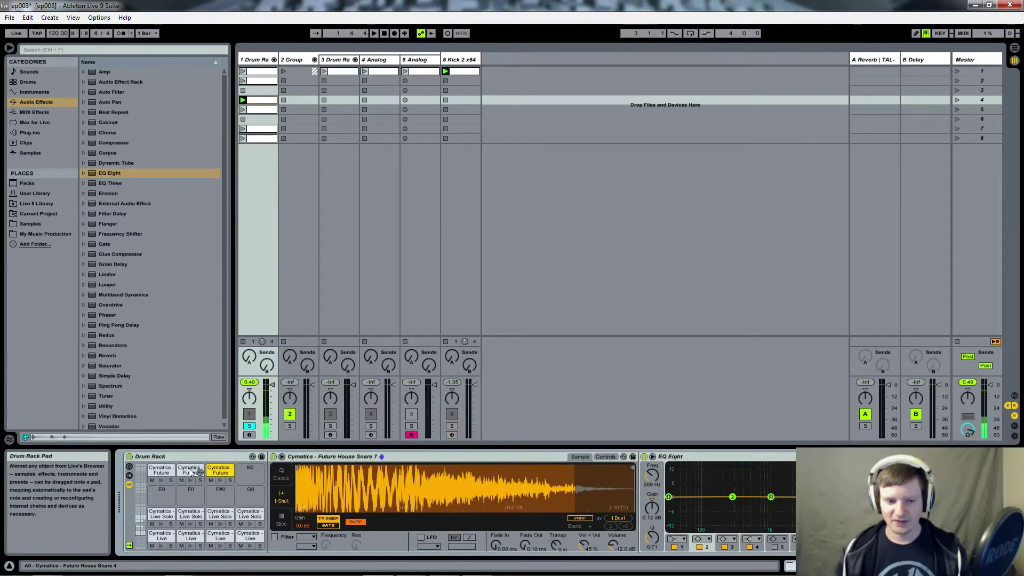
click(189, 471)
click(189, 483)
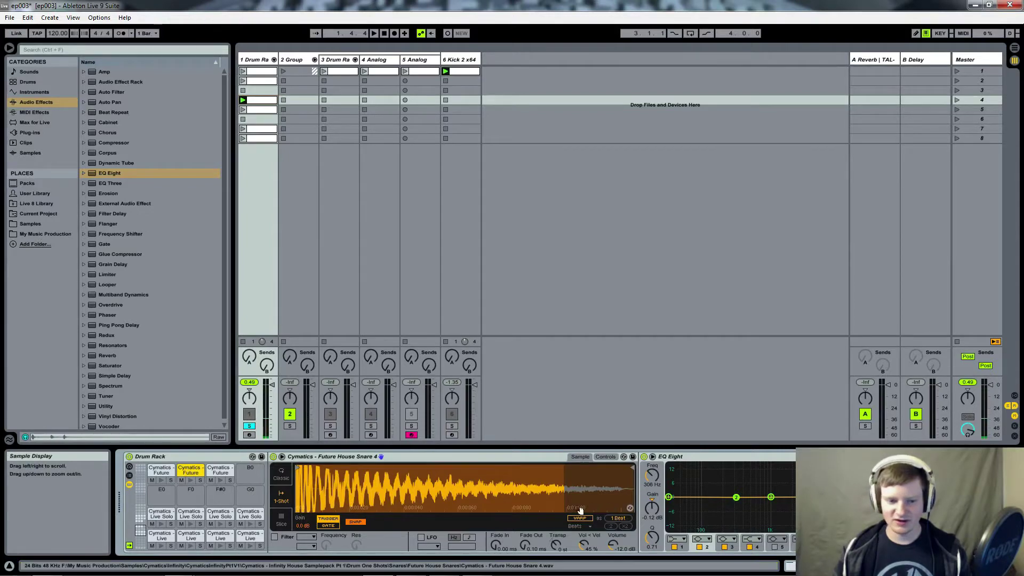
Audition the Future House Snare 7 pad and cut its EQ band 2 by about 2.6 dB near 250 Hz.
click(219, 473)
click(220, 479)
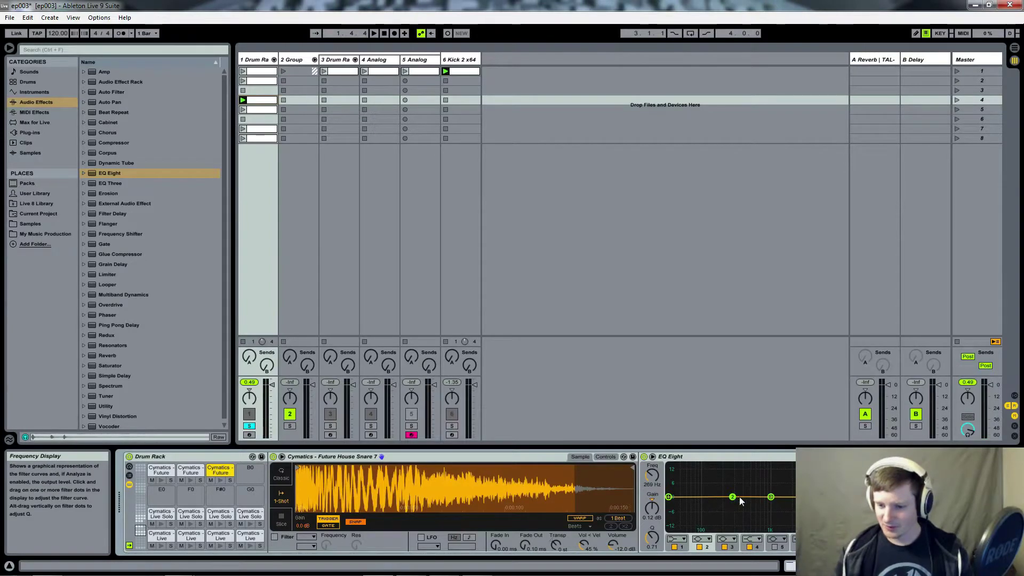
drag(733, 497, 734, 503)
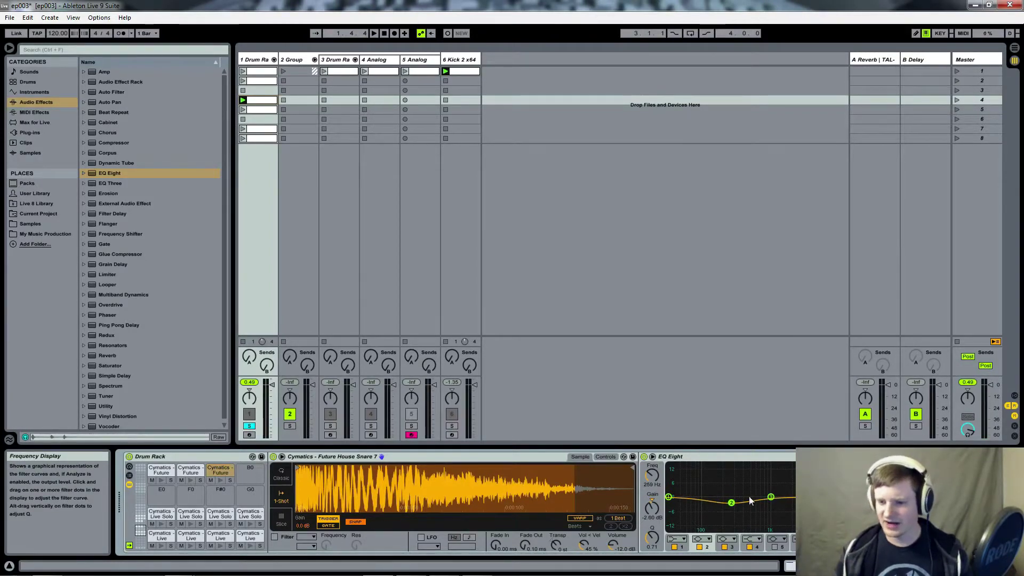
On the Snare 4 EQ, lower band 1 by about 2.7 dB at 142 Hz, boost band 2 about 2.1 dB at 300 Hz and dip band 3.
click(192, 472)
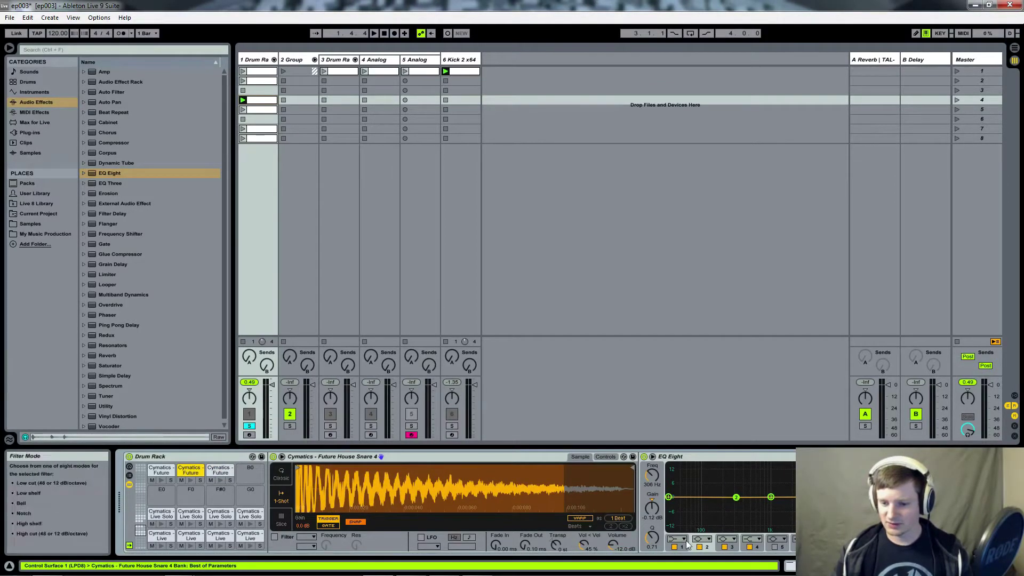
drag(669, 497, 714, 503)
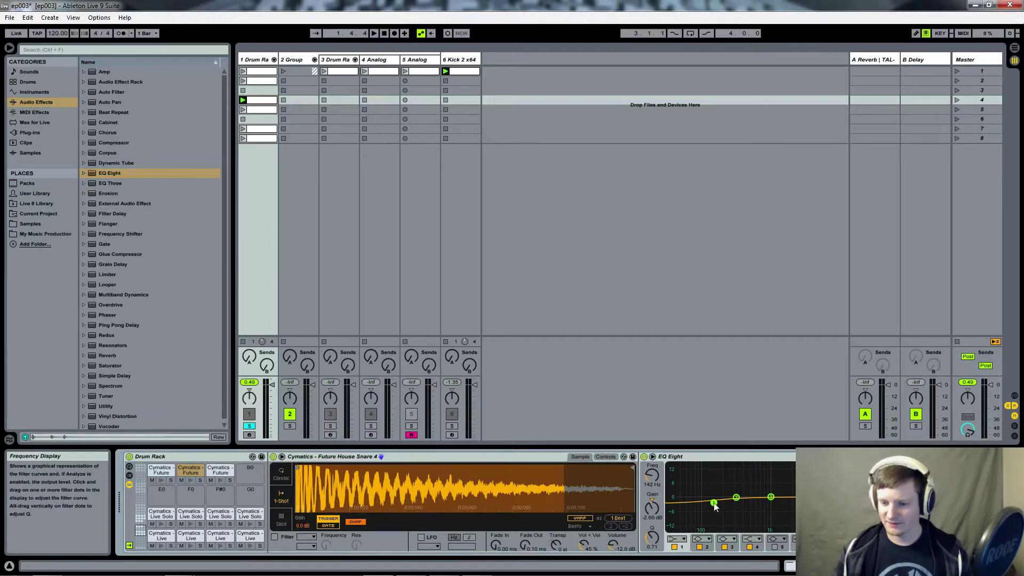
click(728, 545)
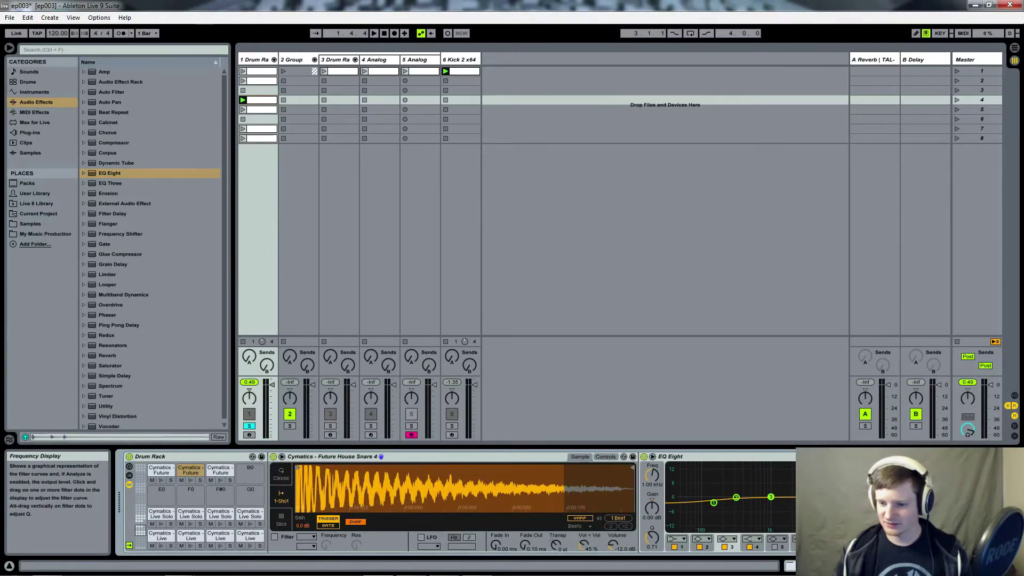
click(724, 547)
drag(817, 498, 735, 492)
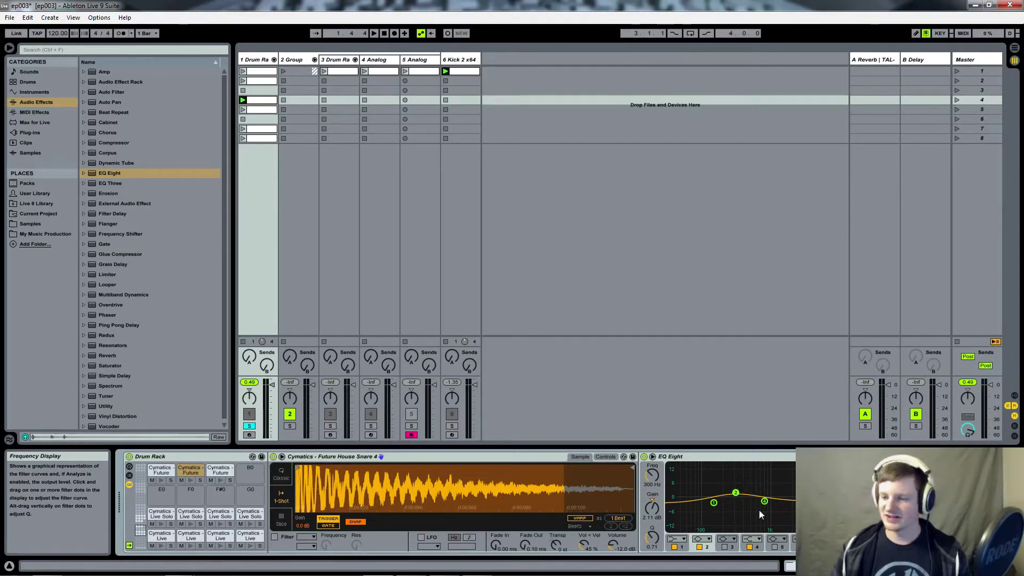
Turn band 1 of the Future House Snare 7 EQ into a low cut at about 183 Hz.
click(221, 469)
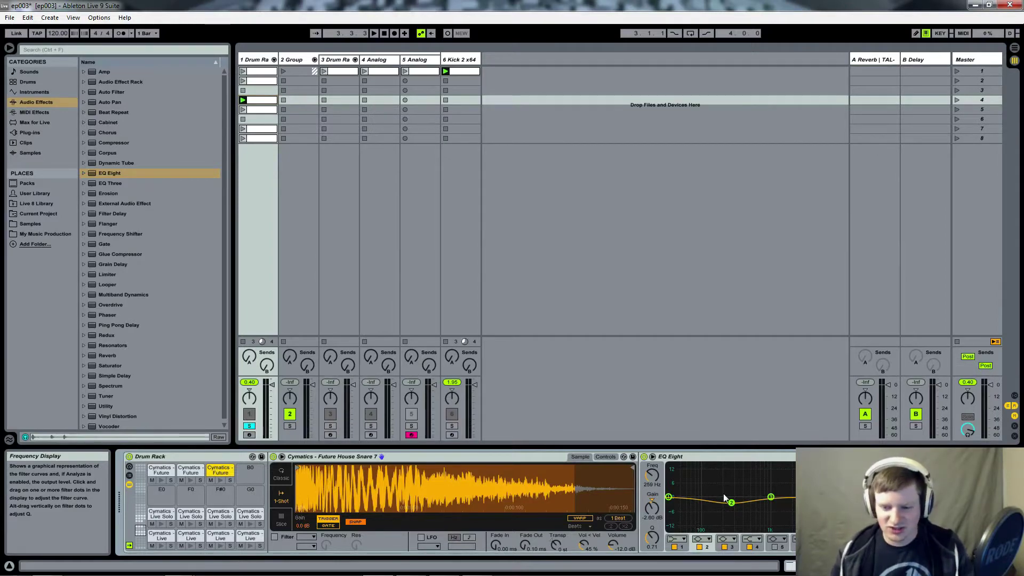
drag(669, 497, 698, 496)
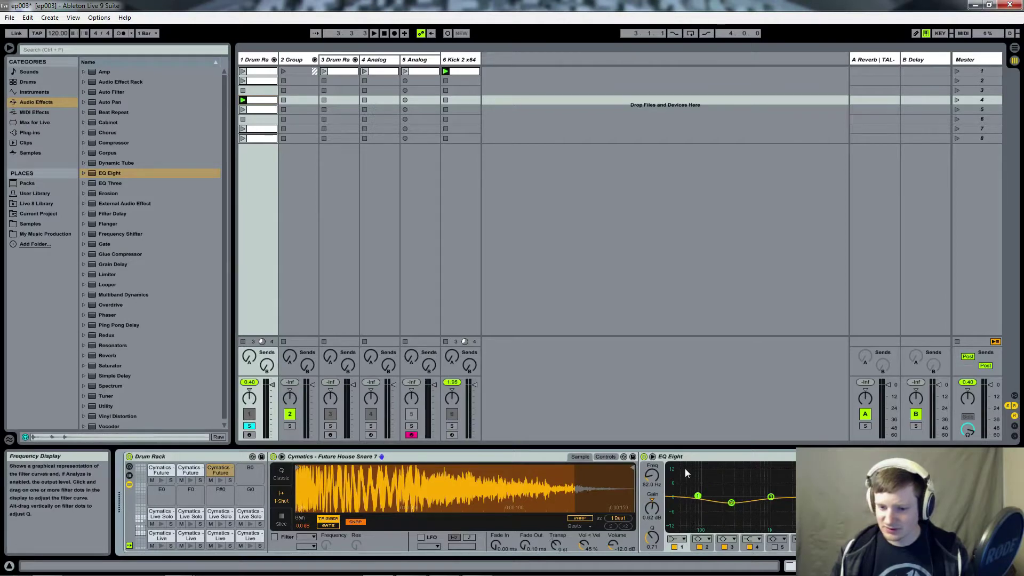
click(678, 539)
click(676, 487)
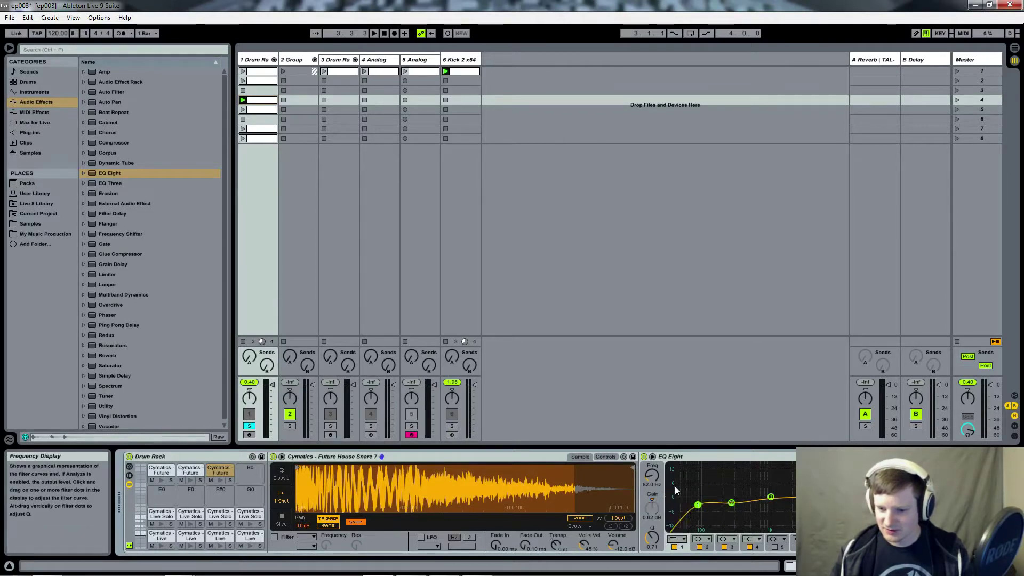
drag(697, 505, 721, 513)
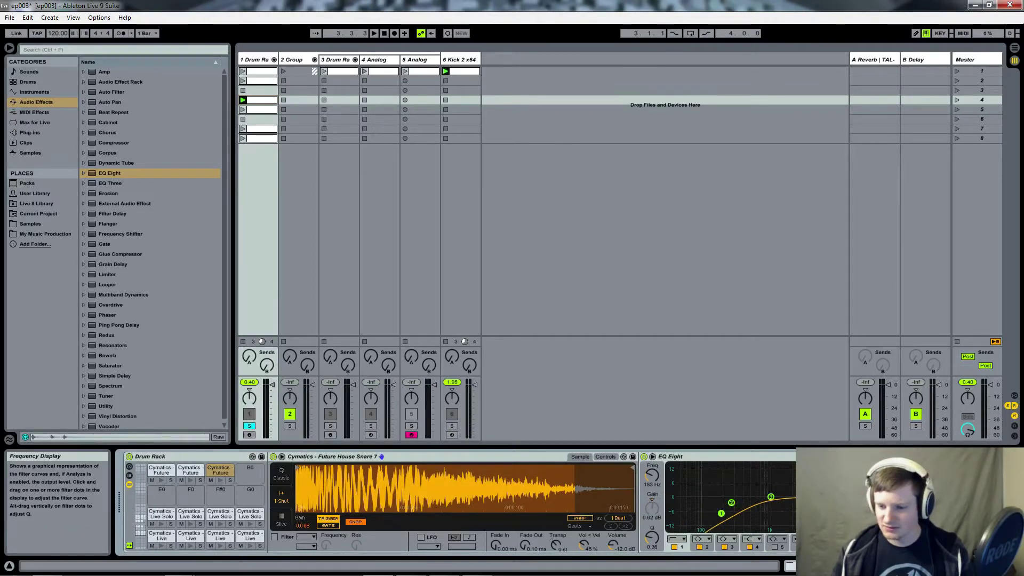
On the Snare 4 EQ, shift the band 2 boost slightly higher and lower, and roll off the highs from about 3 kHz.
click(187, 473)
drag(736, 493, 743, 496)
click(850, 547)
drag(855, 499, 806, 513)
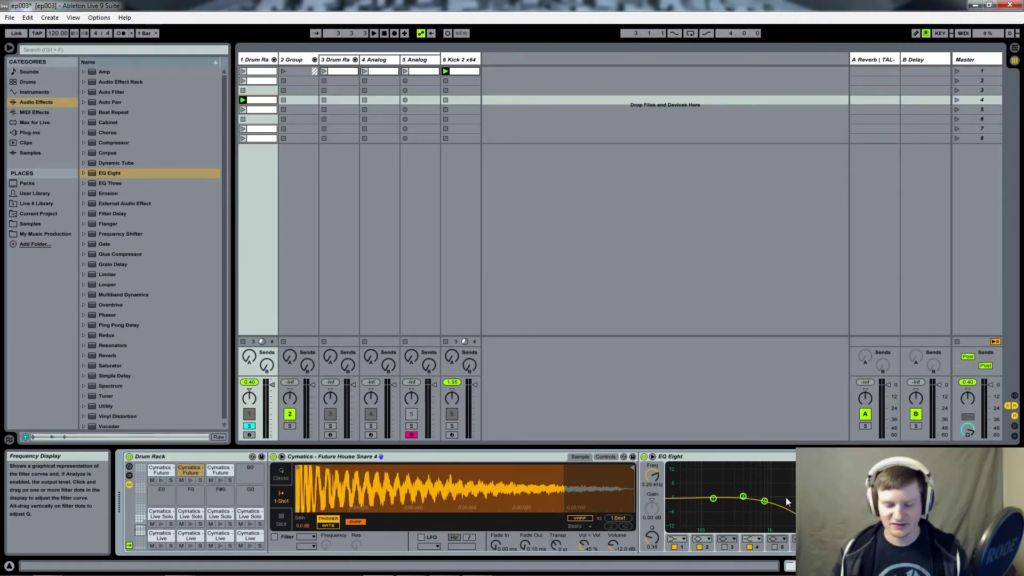
Play the layered snare clip, then audition the Future House Snare 4 and Snare 7 pads separately.
key(space)
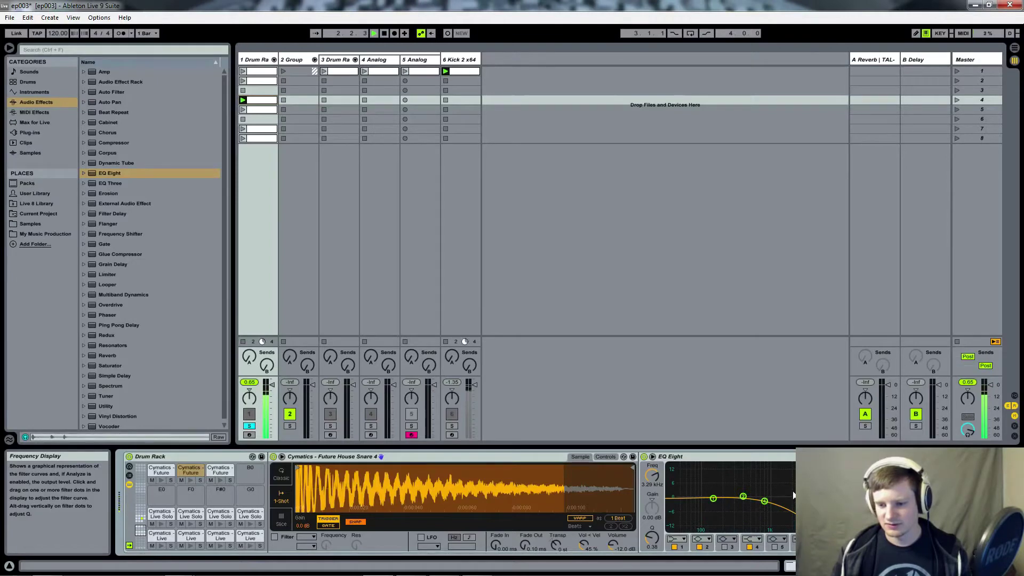
key(space)
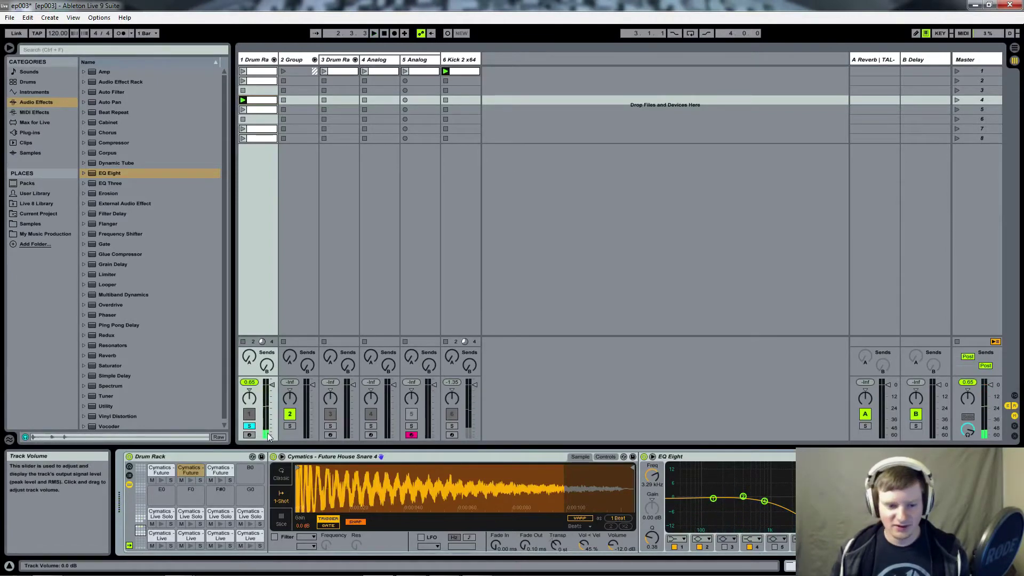
click(190, 479)
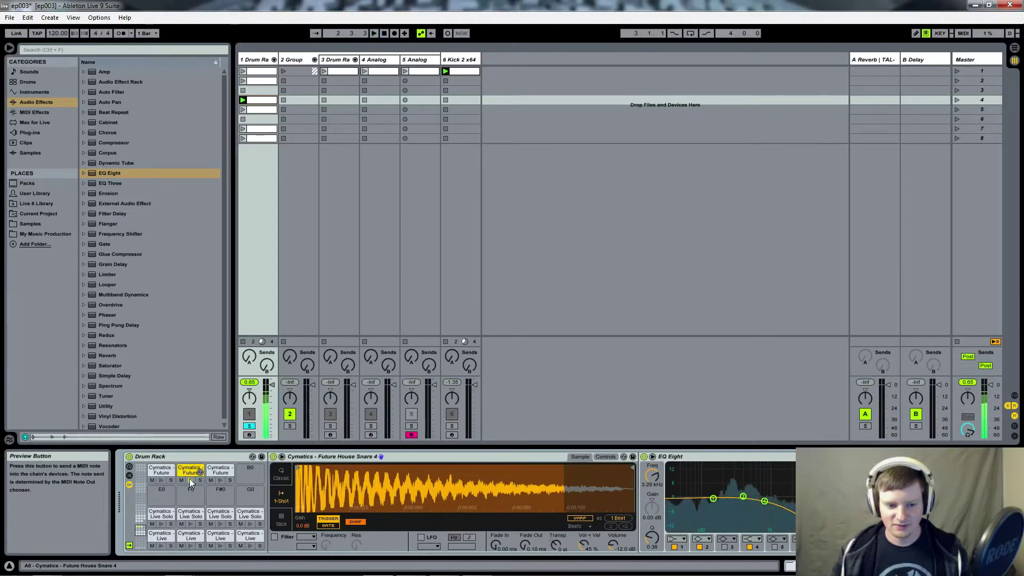
click(219, 480)
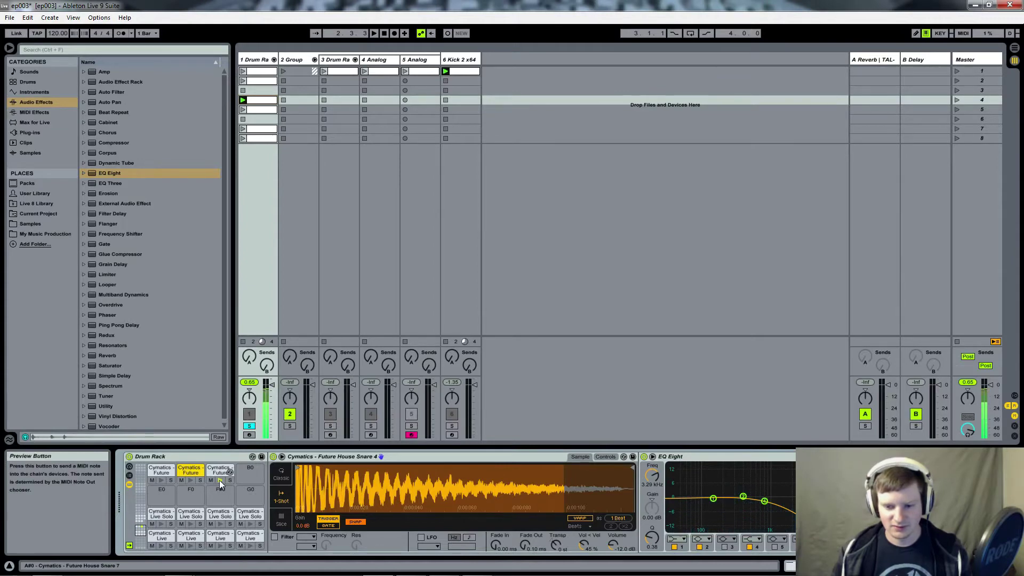
click(190, 481)
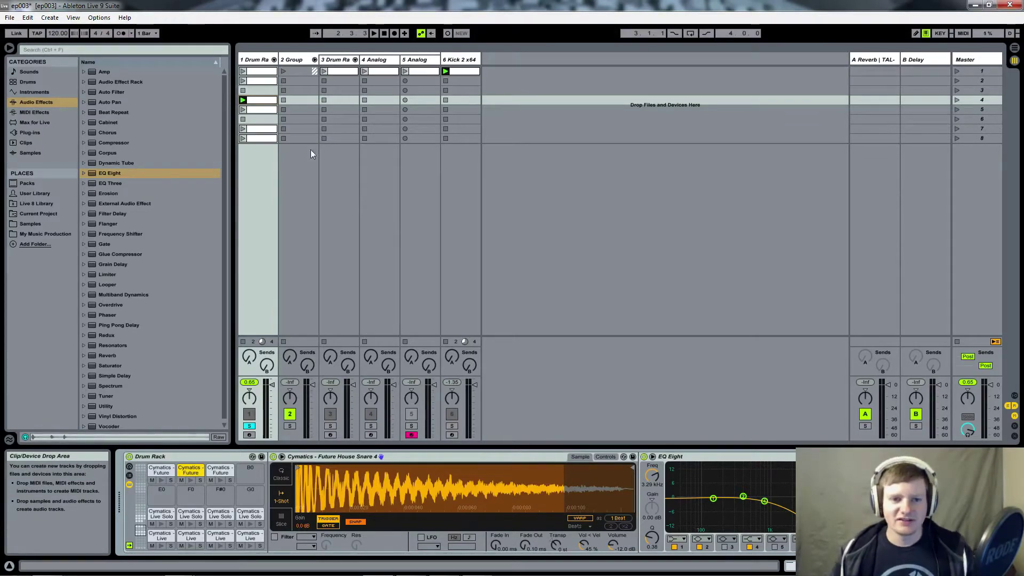
Open the seventh-row Drum Rack clip, audition individual Live Solo Snap layers and play the whole stack.
double_click(267, 131)
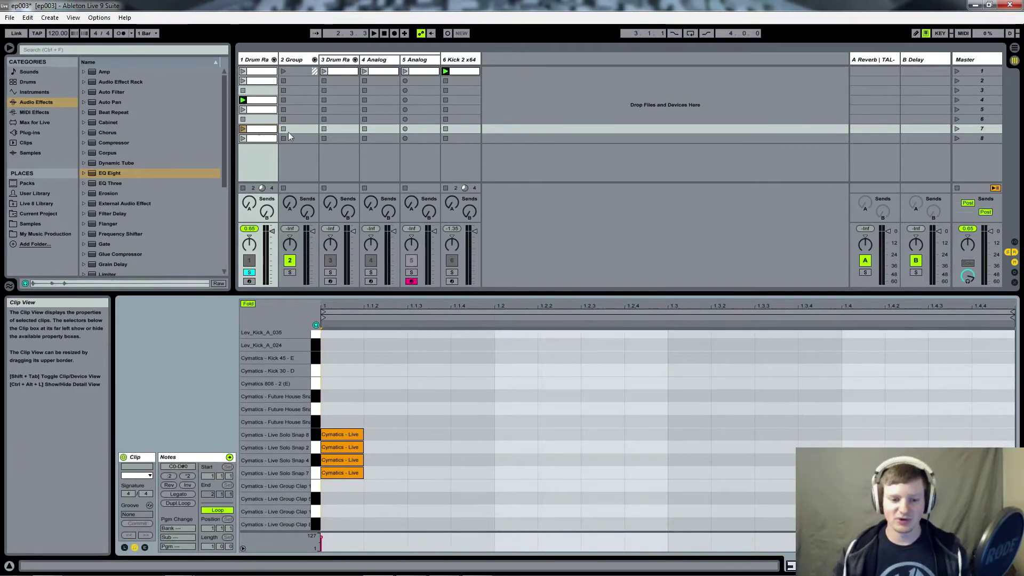
click(314, 435)
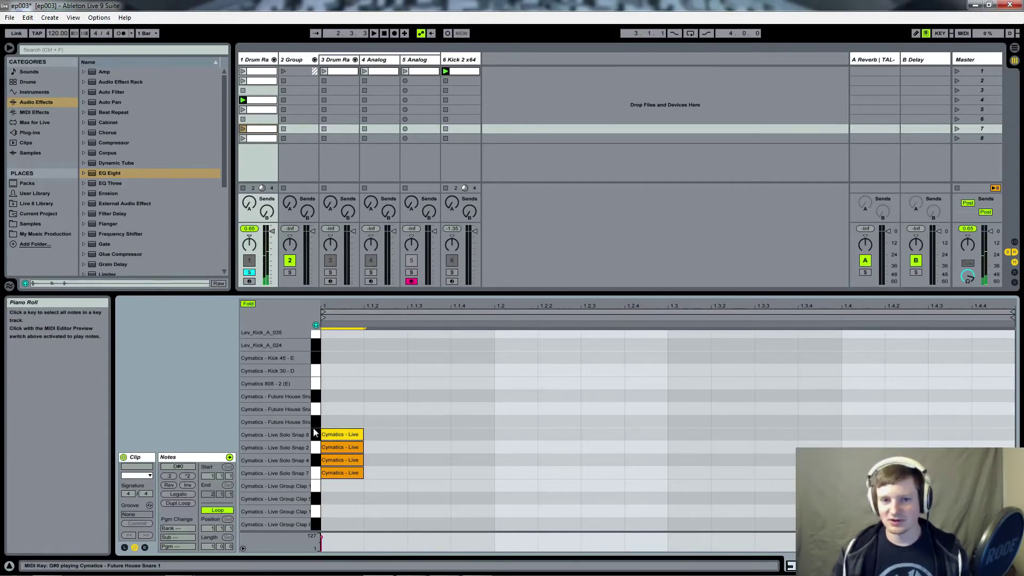
click(317, 462)
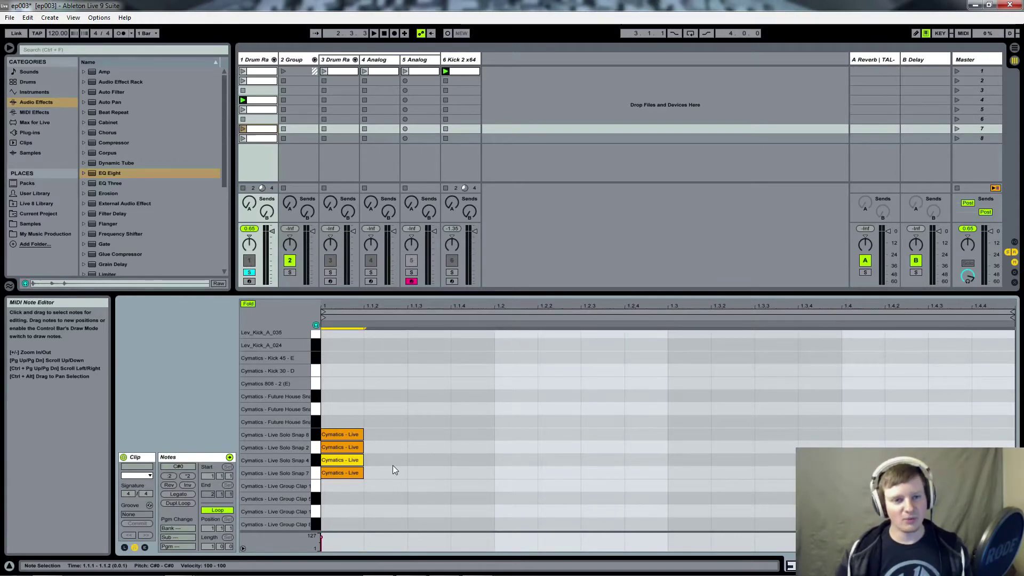
click(244, 129)
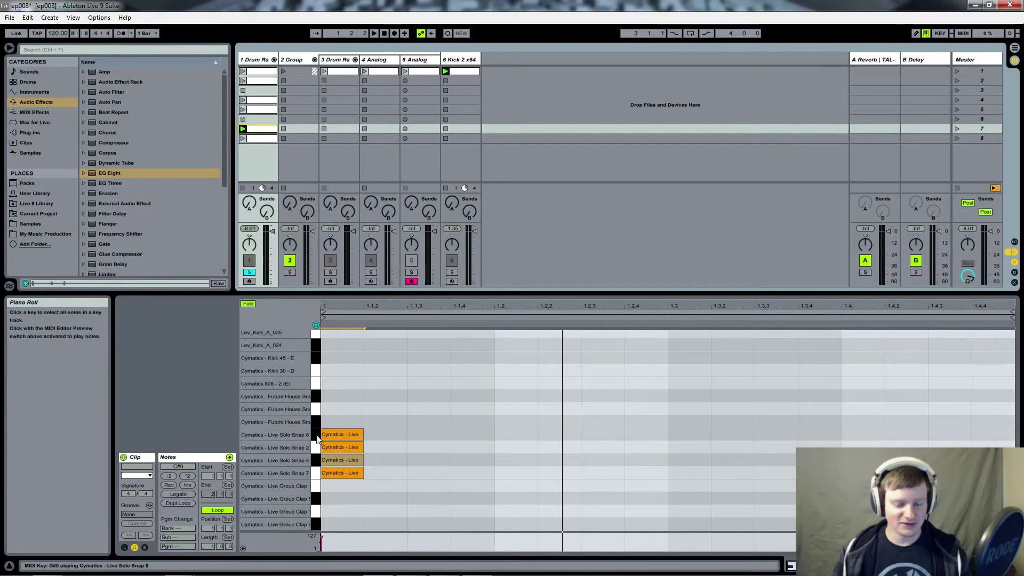
click(317, 463)
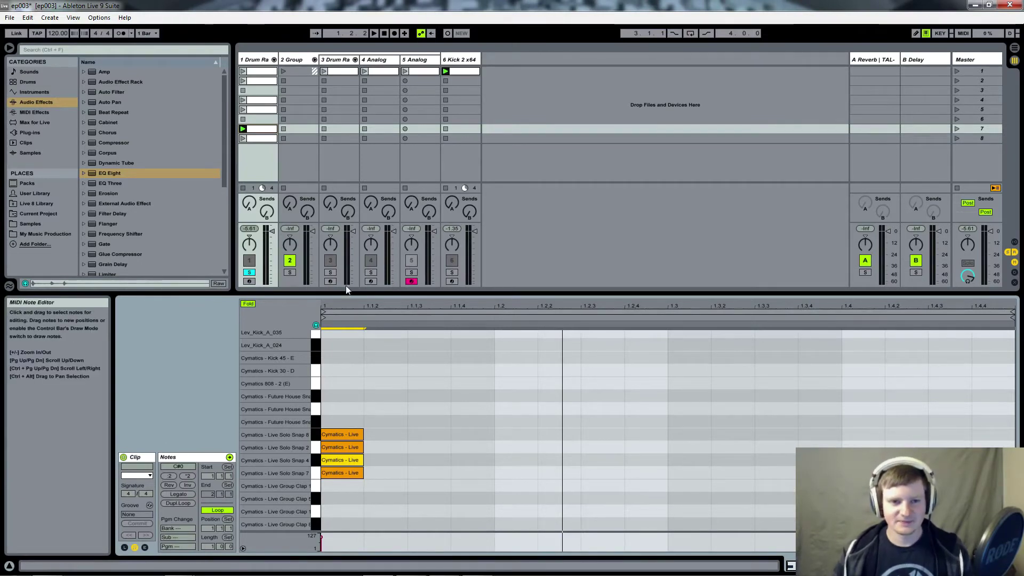
Open the eighth-row Drum Rack clip with the stacked Live Group Clap notes and play it.
click(257, 140)
double_click(257, 140)
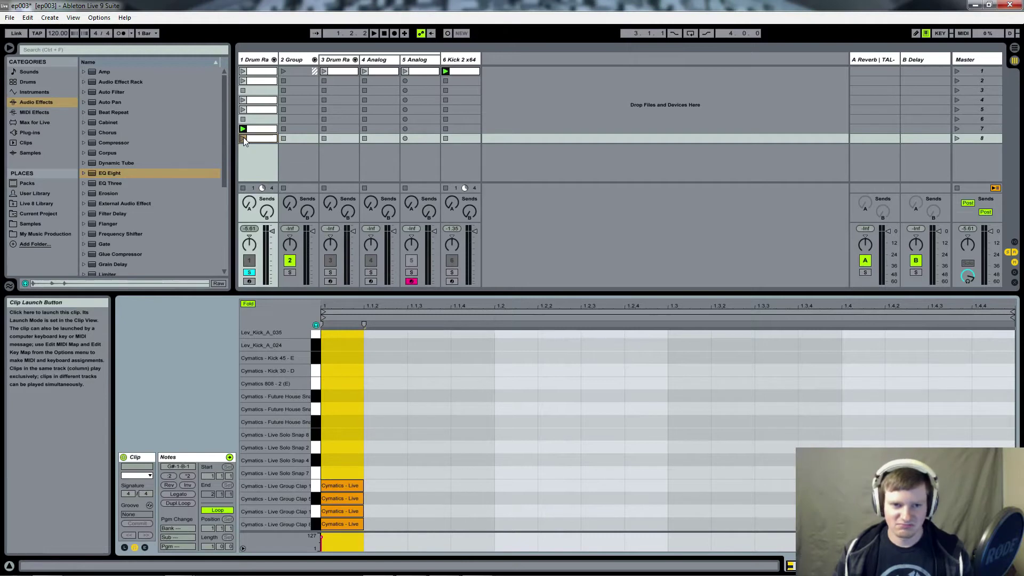
click(243, 138)
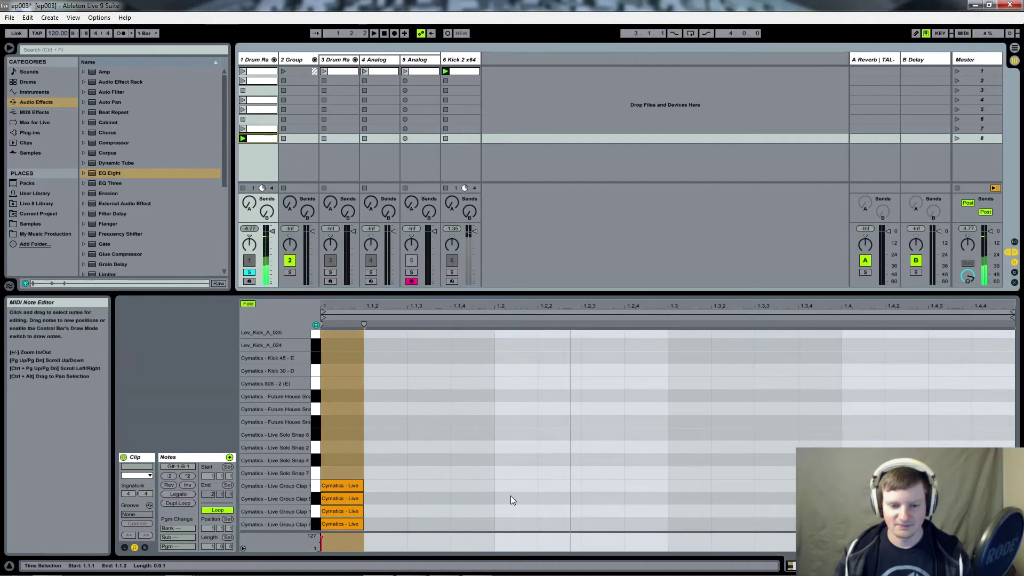
click(451, 472)
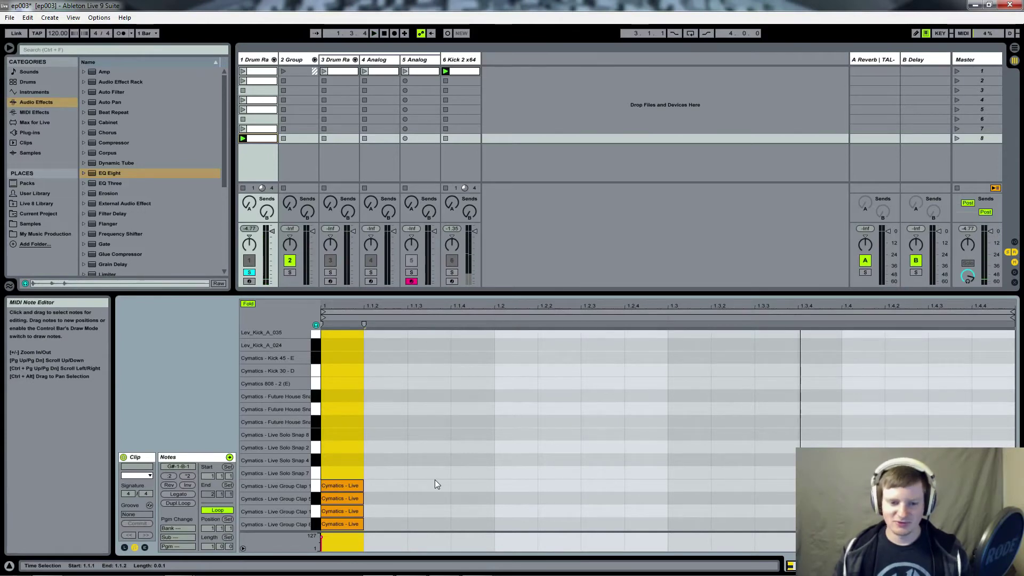
Audition each of the four Live Group Clap samples, then play them layered together.
click(317, 486)
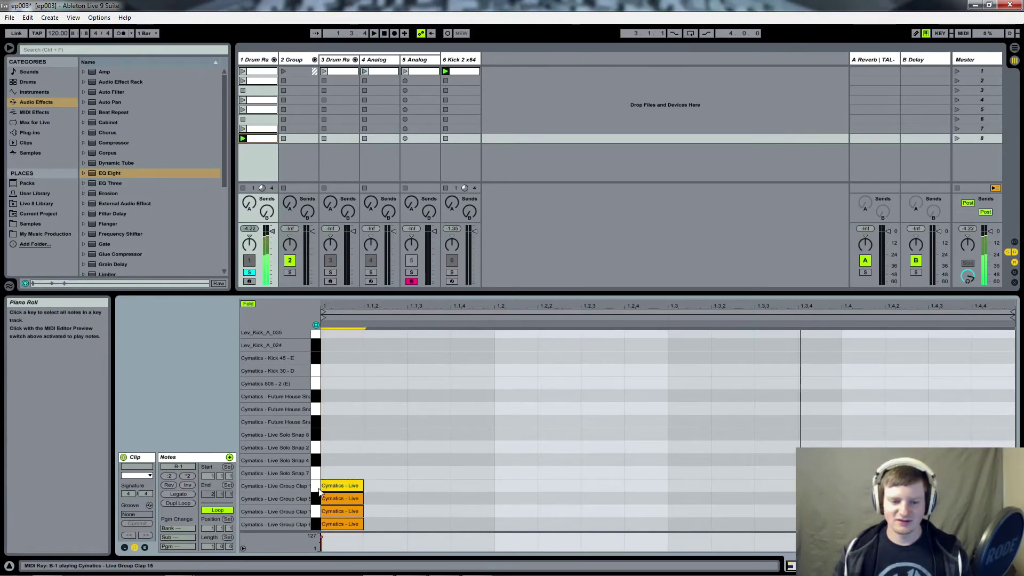
click(316, 500)
click(315, 512)
click(316, 525)
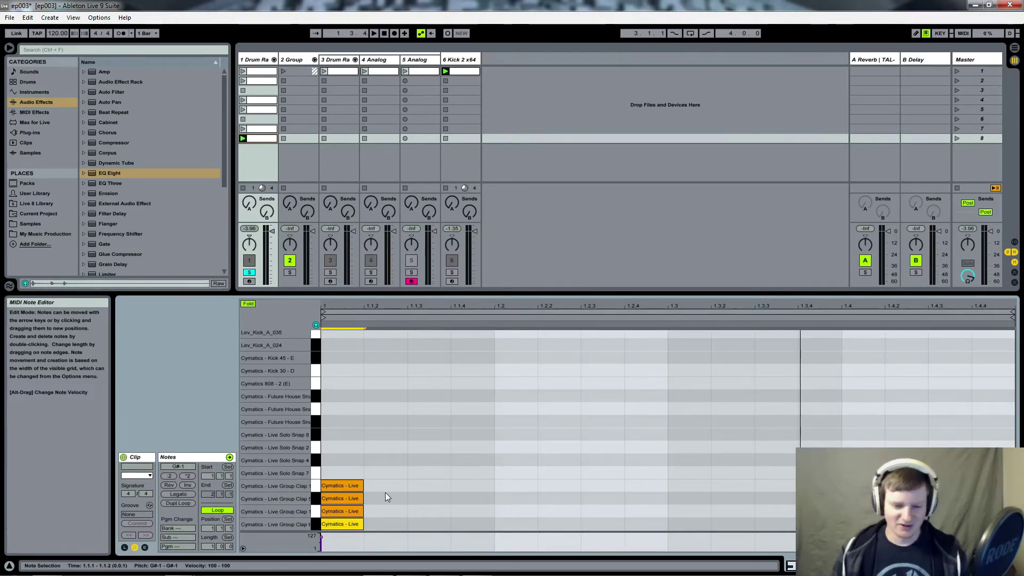
key(space)
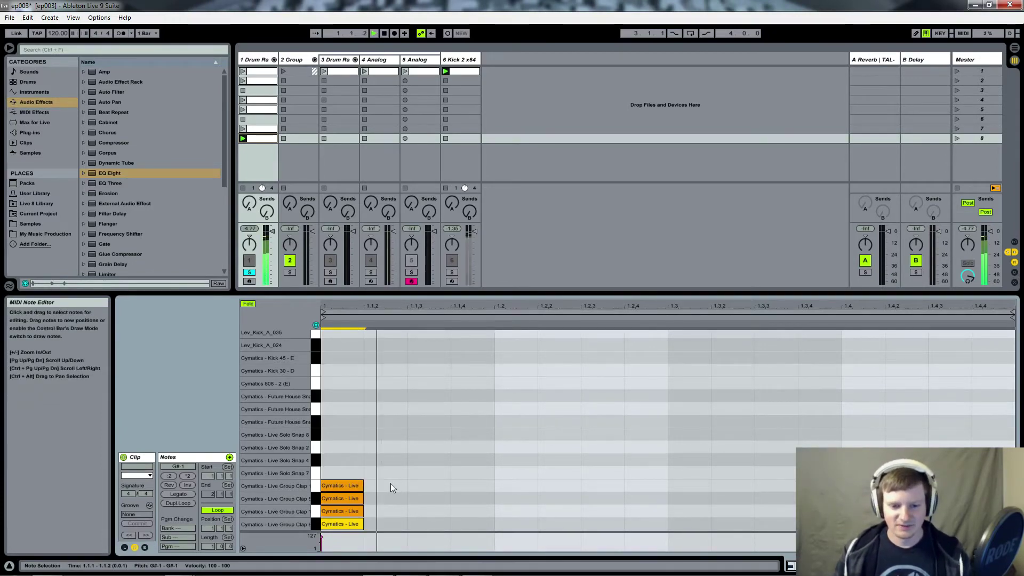
key(space)
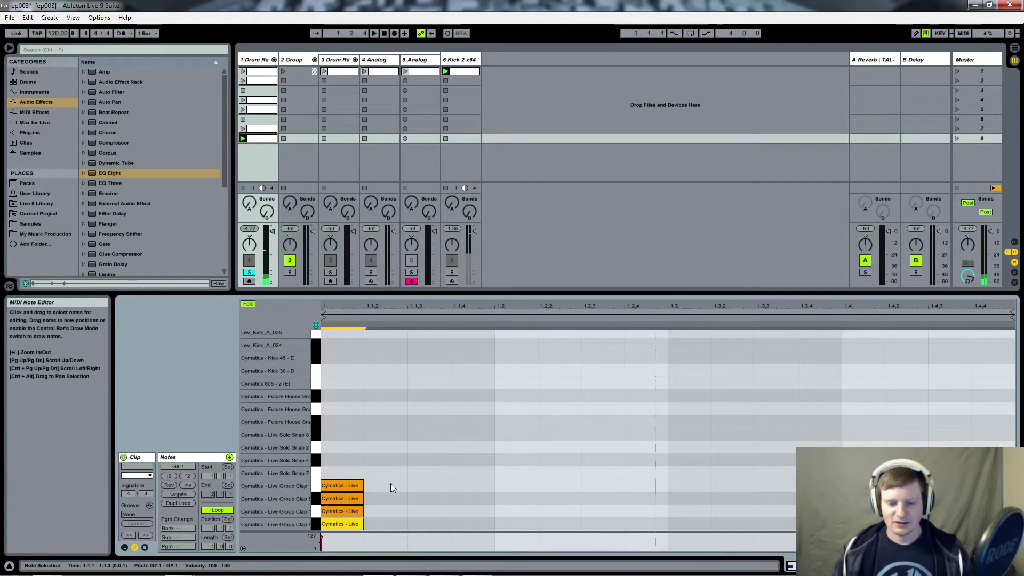